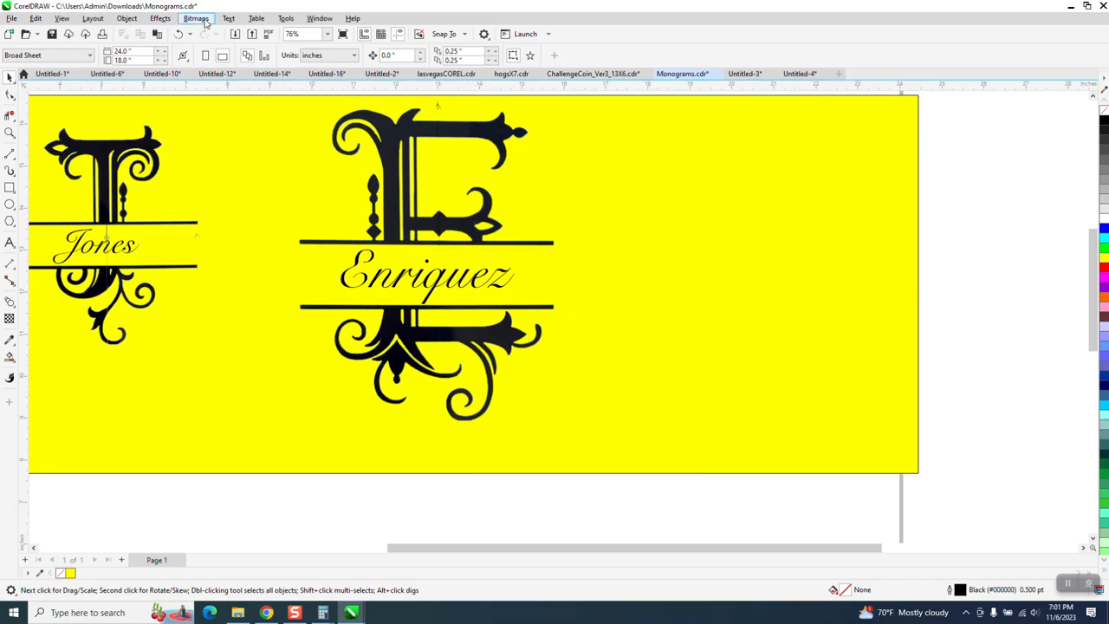
Step: Check which grouping commands are available for the E monogram image
left_click(399, 236)
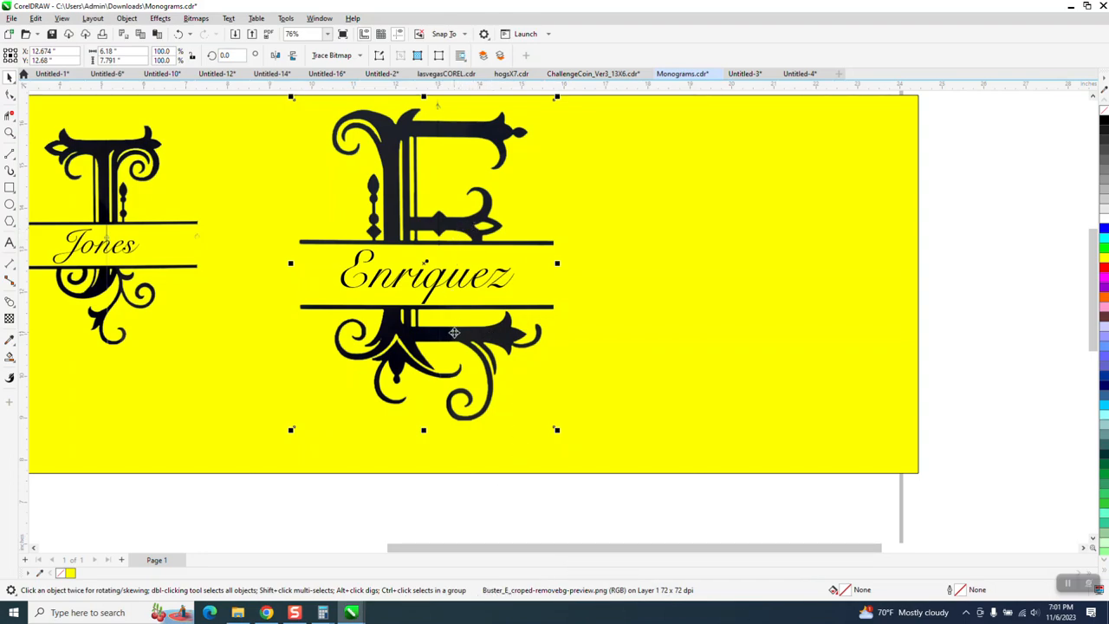
left_click(126, 18)
mouse_move(165, 215)
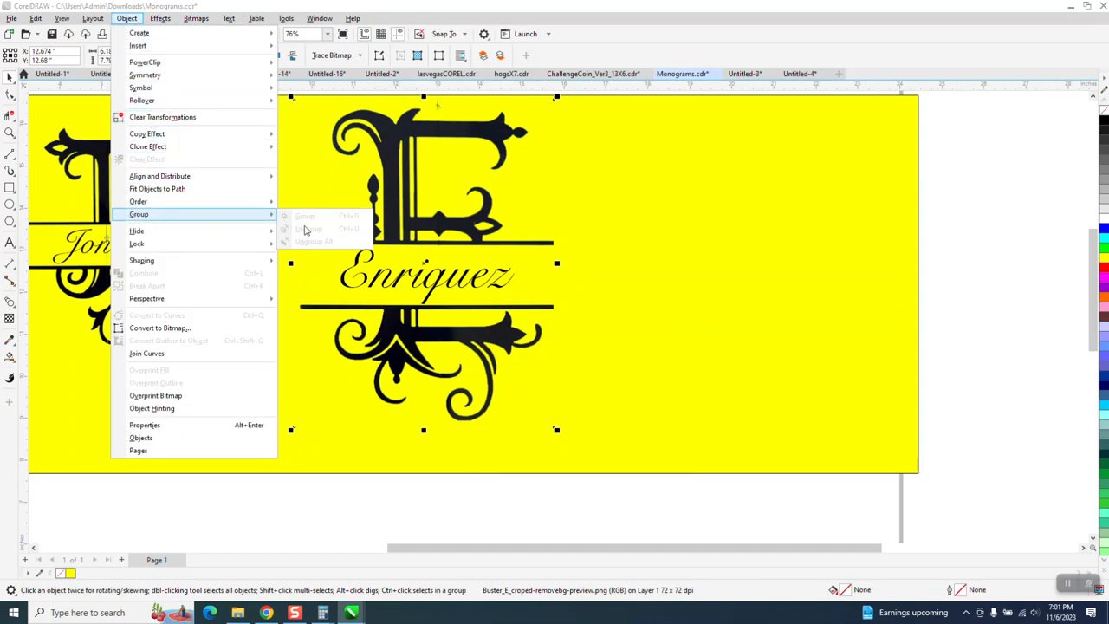
left_click(542, 478)
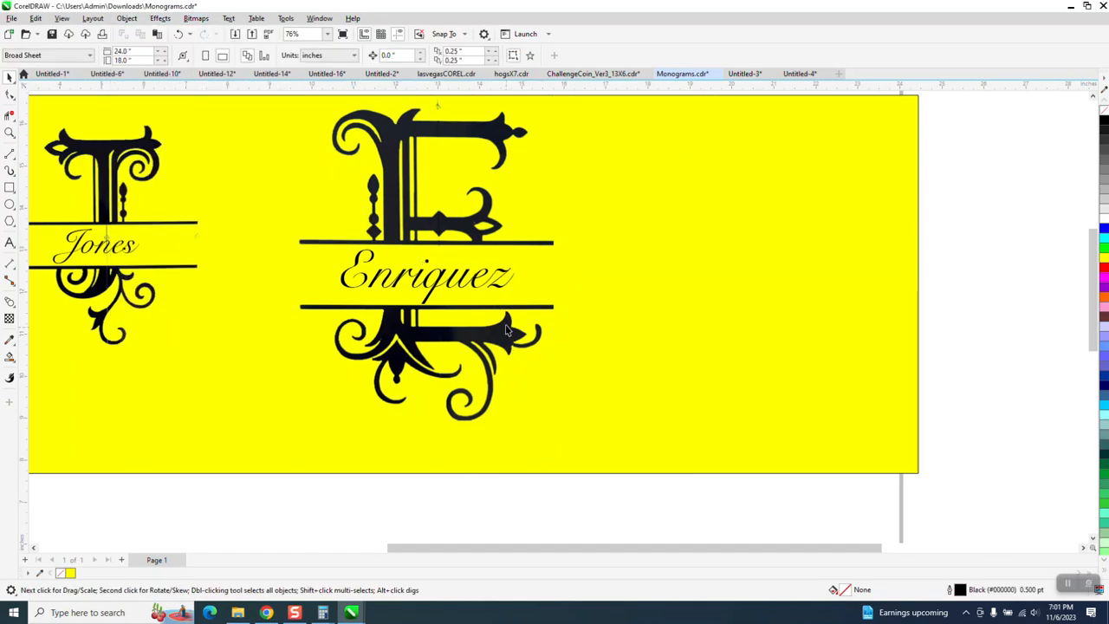
Step: Try the fonts The Creepy House and Dancing Script OT on the surname text inside the E monogram
left_click(503, 286)
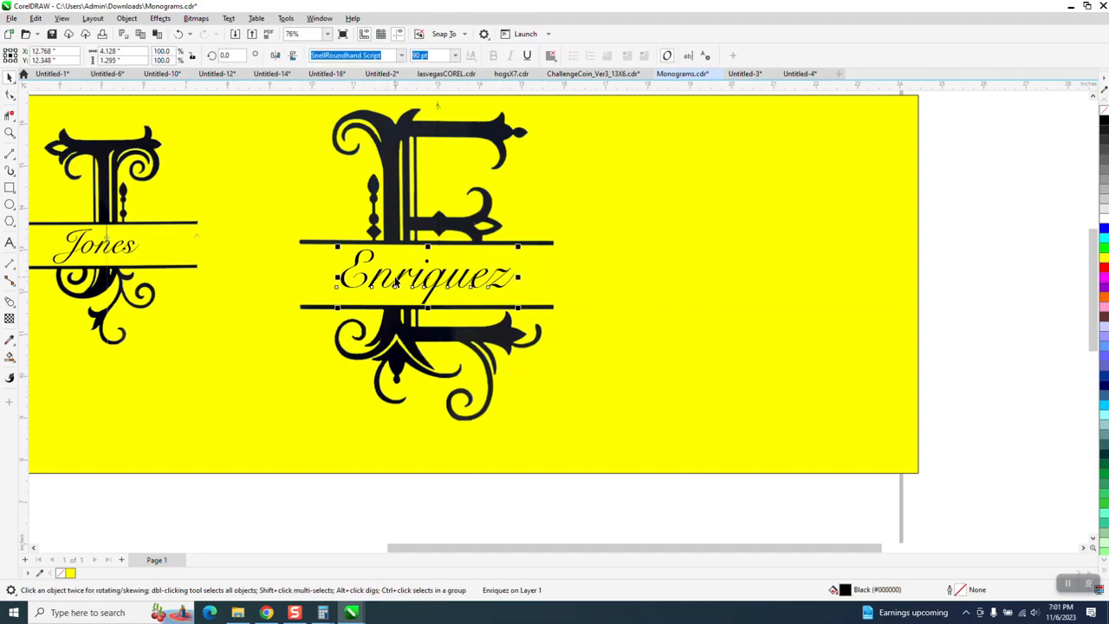
left_click(401, 56)
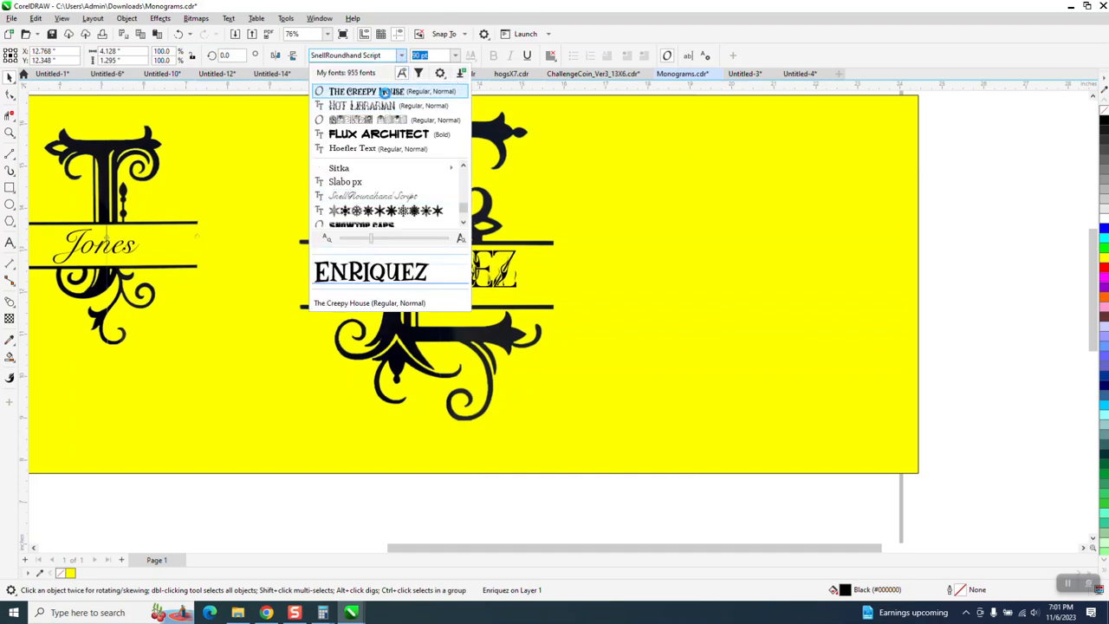
left_click(384, 91)
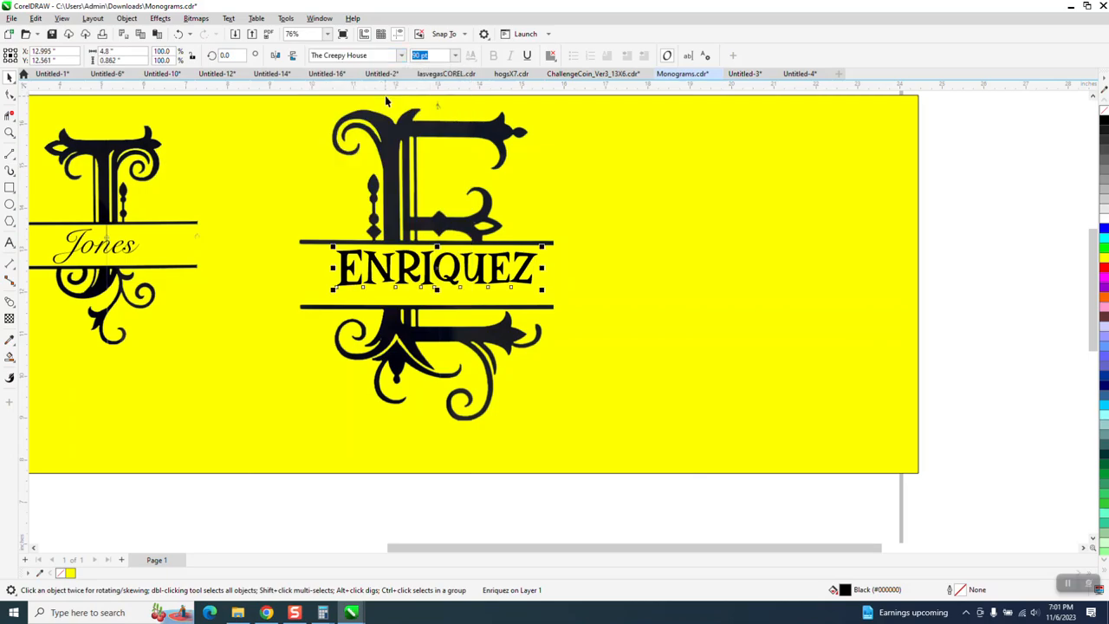
left_click(401, 55)
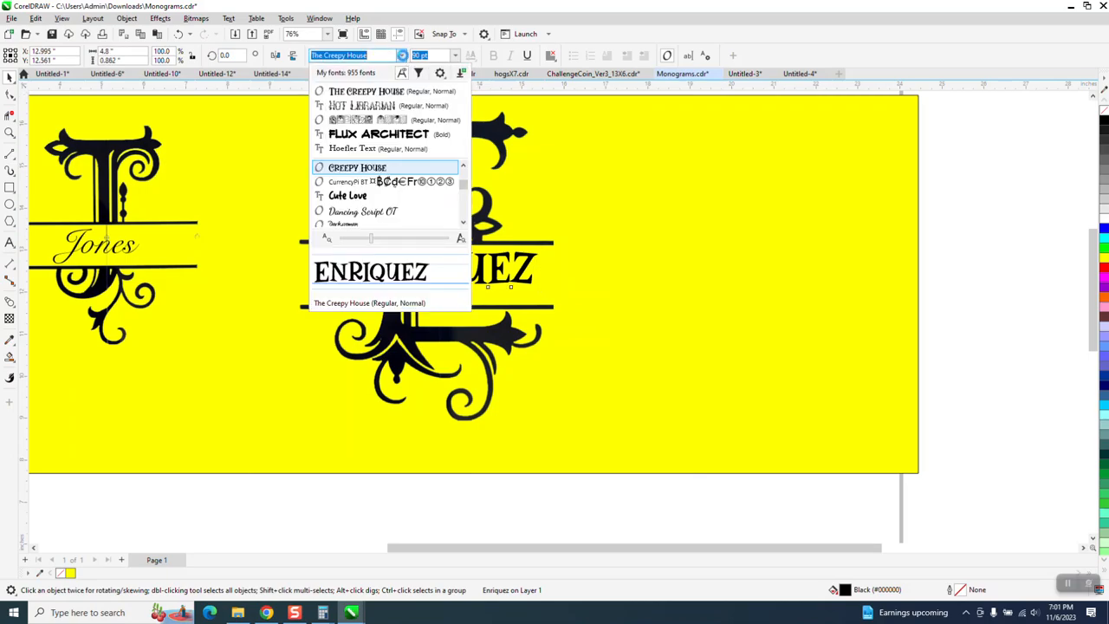
left_click(379, 211)
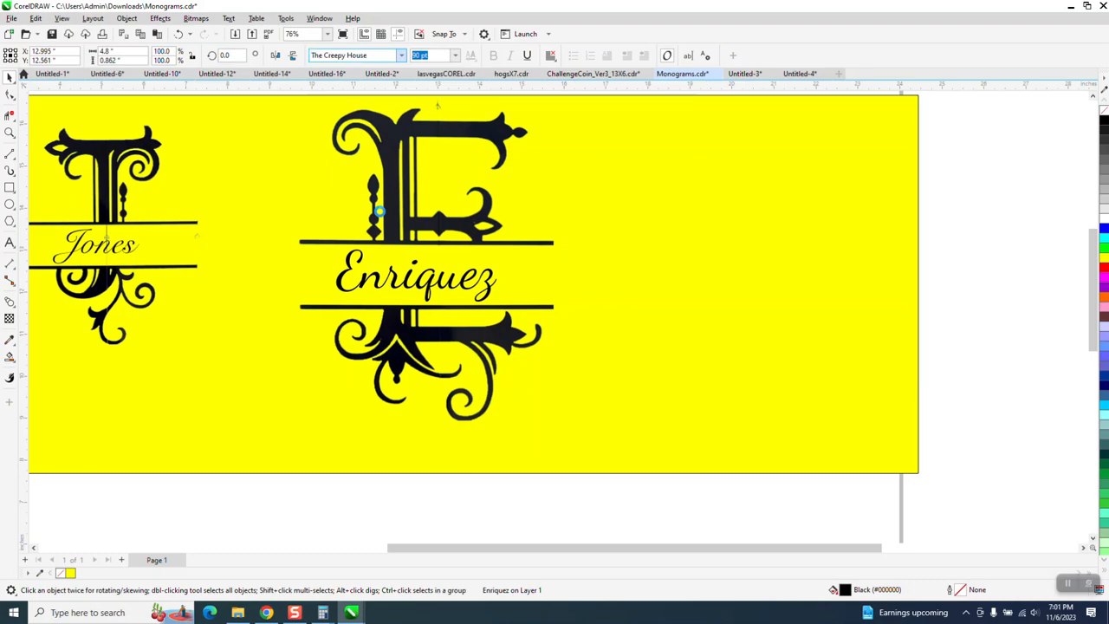
Step: Set the font of the surname text inside the E monogram to Freehand521 BT
left_click(401, 56)
scroll(398, 204, "down", 1)
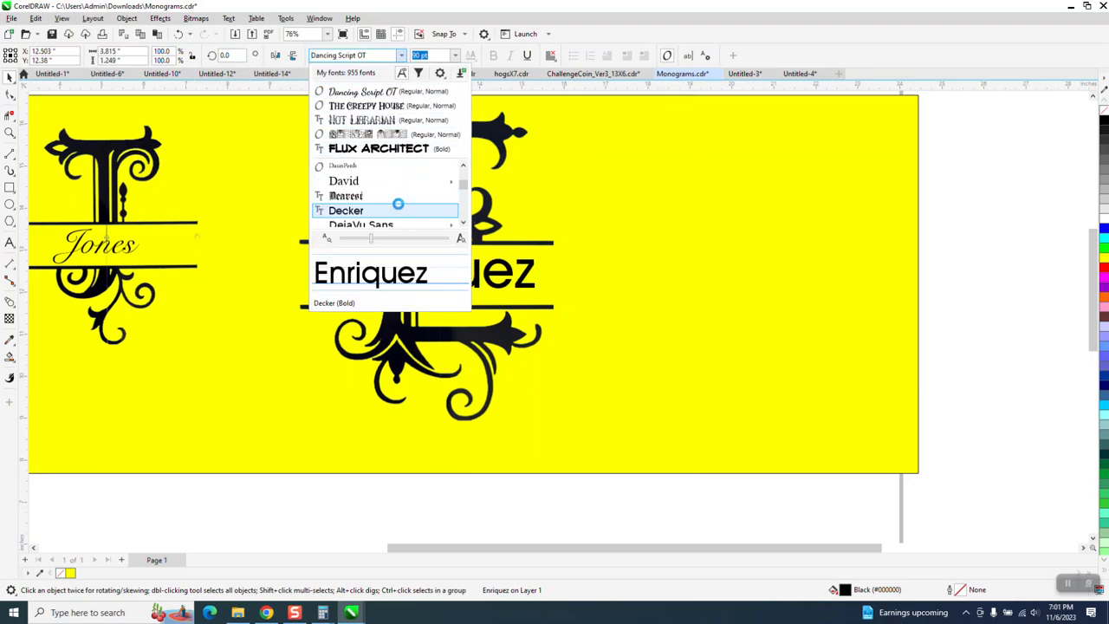
scroll(394, 201, "down", 3)
scroll(388, 197, "down", 3)
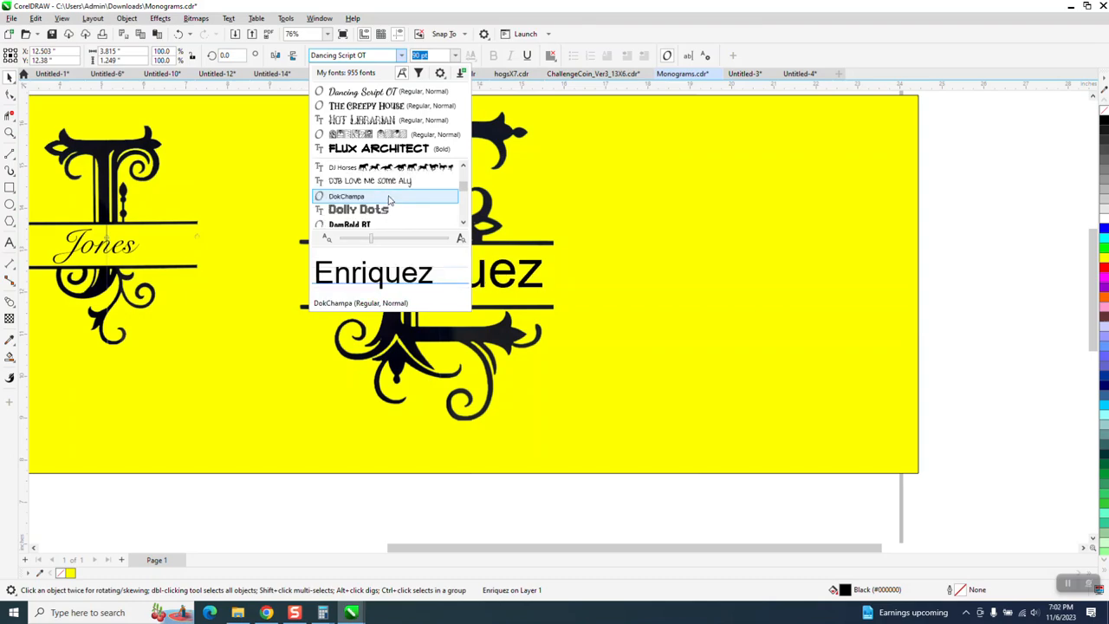
scroll(389, 199, "down", 4)
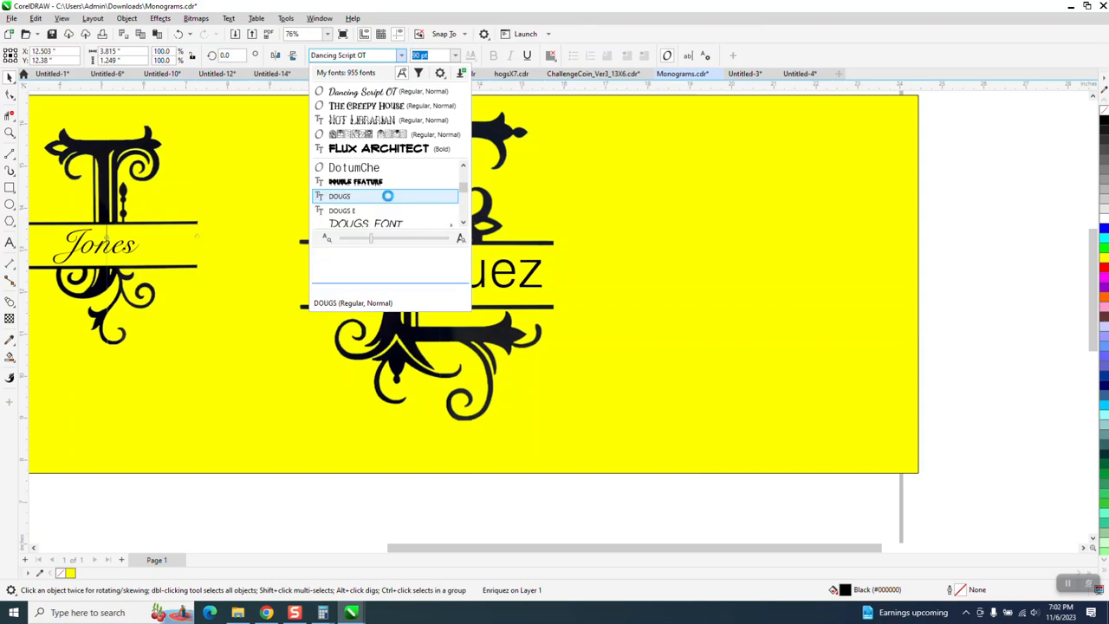
scroll(388, 196, "down", 1)
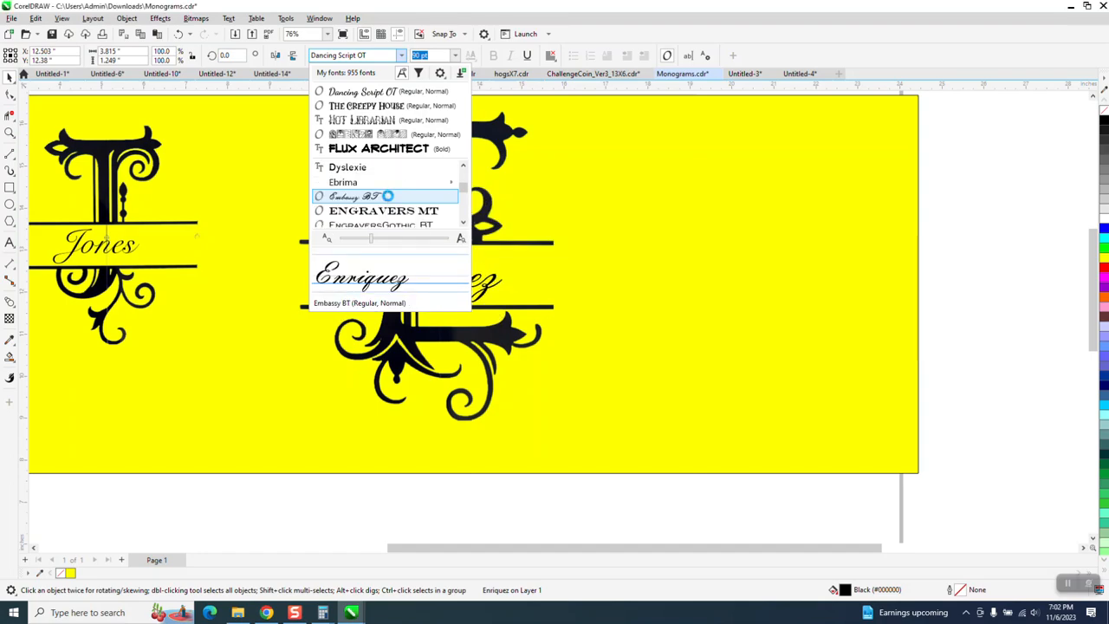
scroll(387, 196, "down", 3)
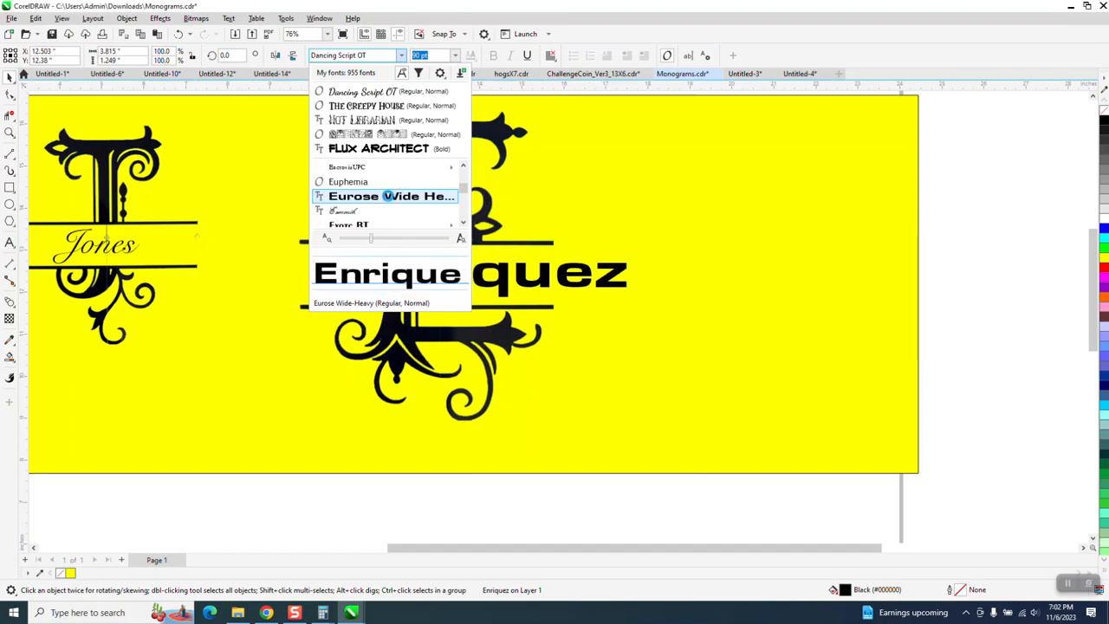
scroll(389, 196, "down", 3)
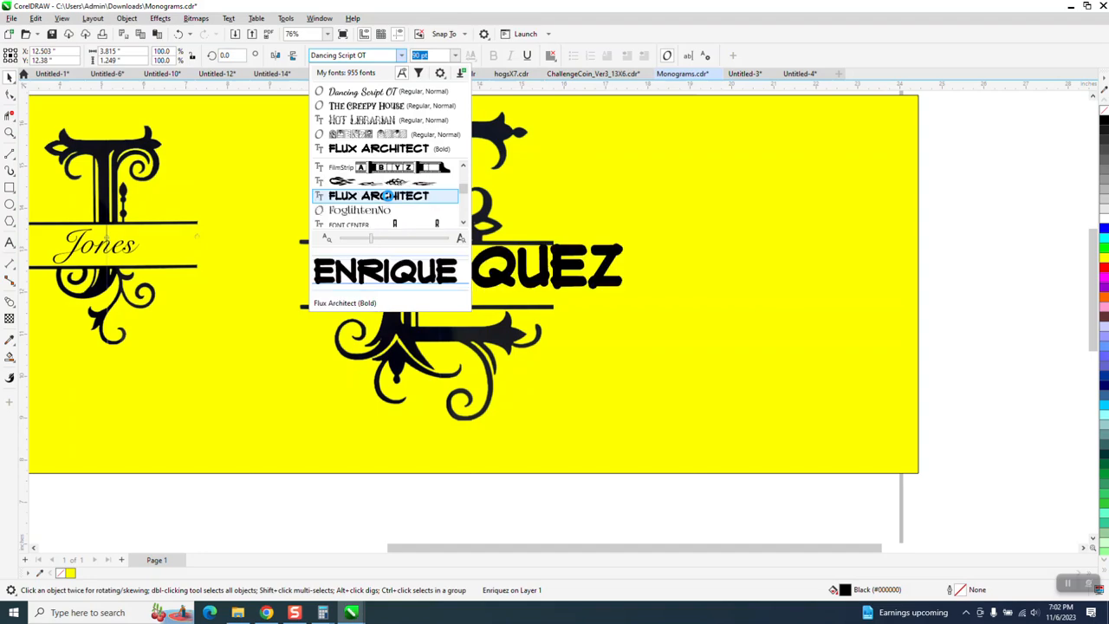
scroll(387, 195, "down", 4)
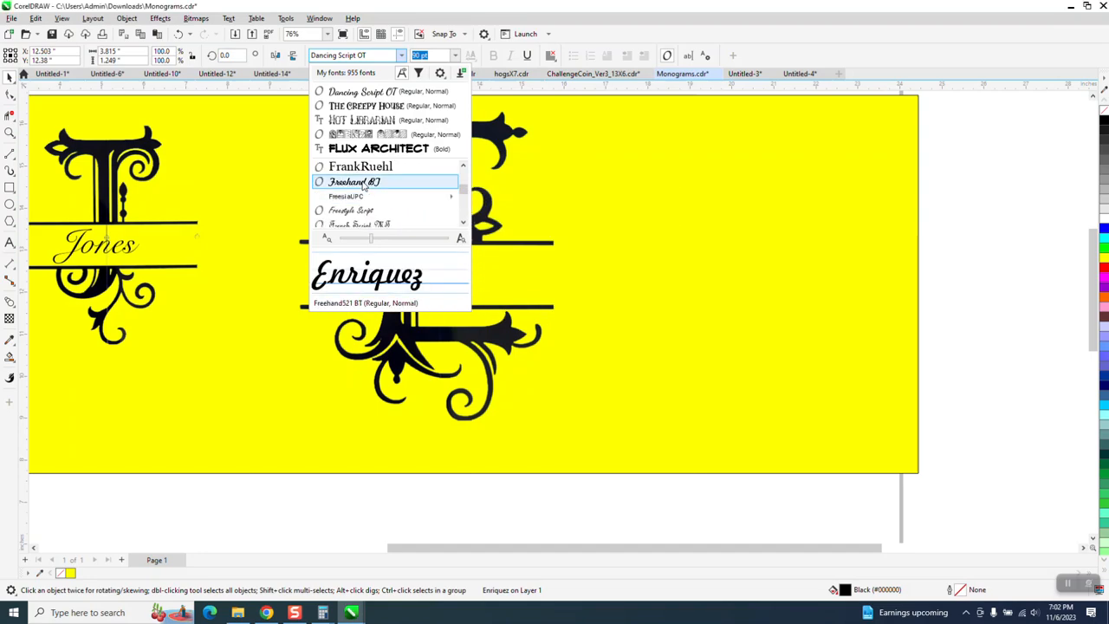
left_click(364, 184)
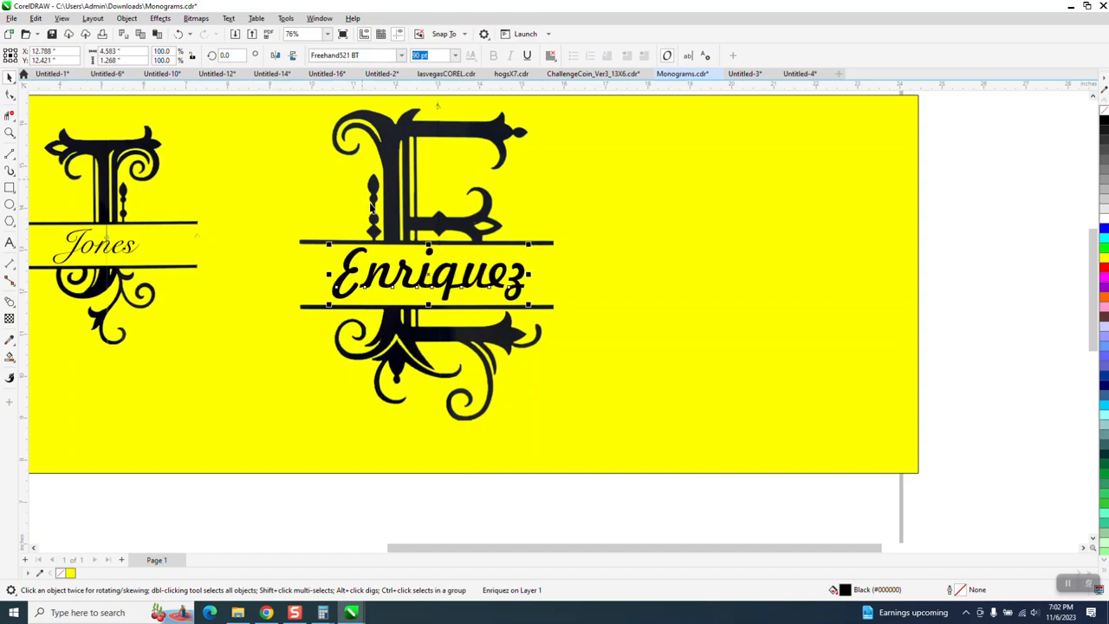
Step: Deselect the text and set both the horizontal and vertical duplicate distances to 0 inches
left_click(976, 314)
left_click(525, 277)
left_click(982, 259)
left_click(463, 54)
type("0")
key("Tab")
type("0")
key("Return")
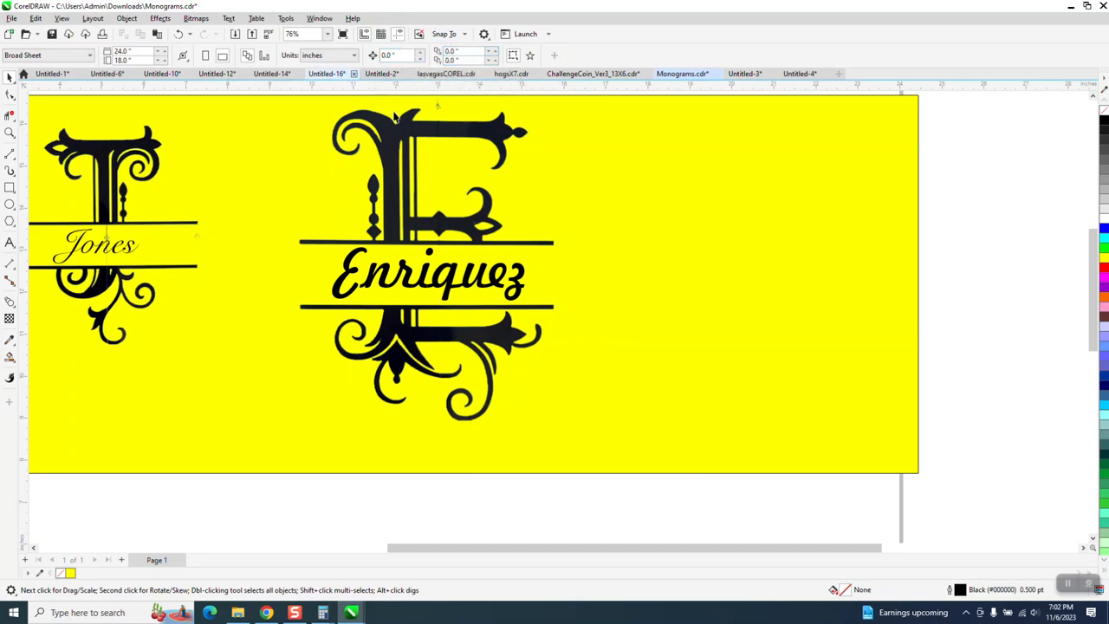
Step: Try a 2-inch nudge of the E monogram's surname text to the right and move it back
left_click(395, 55)
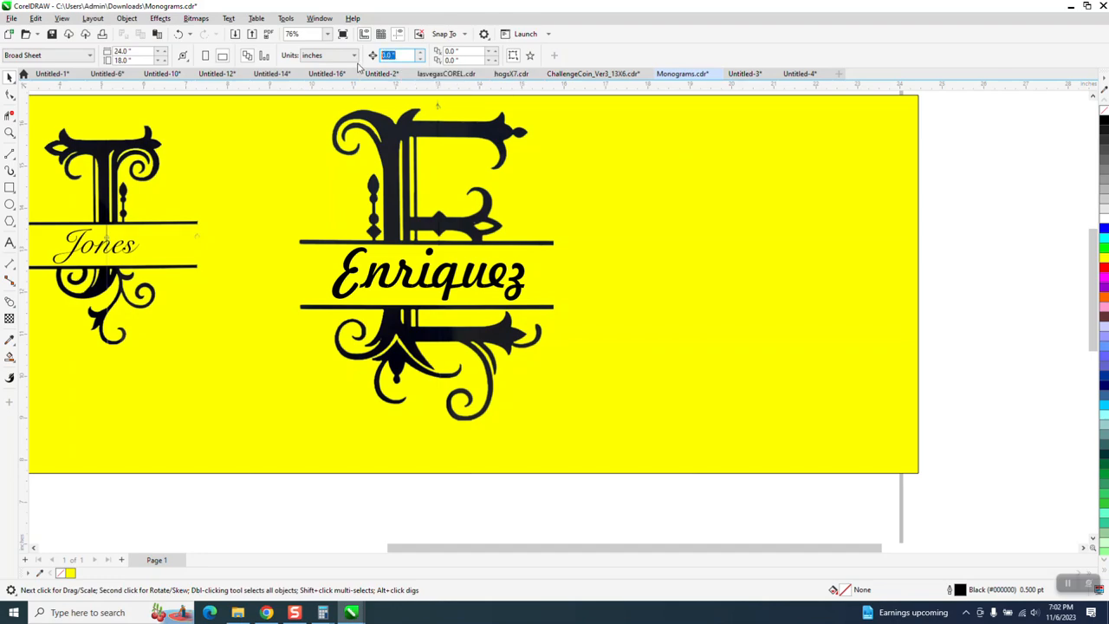
left_click(520, 276)
key("Right")
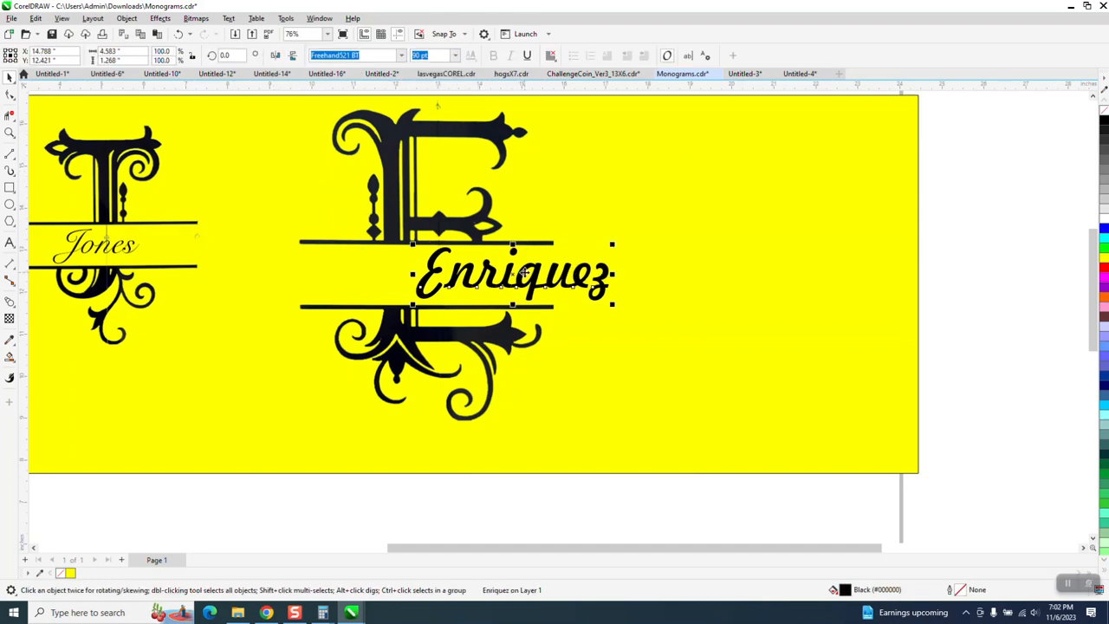
key("Left")
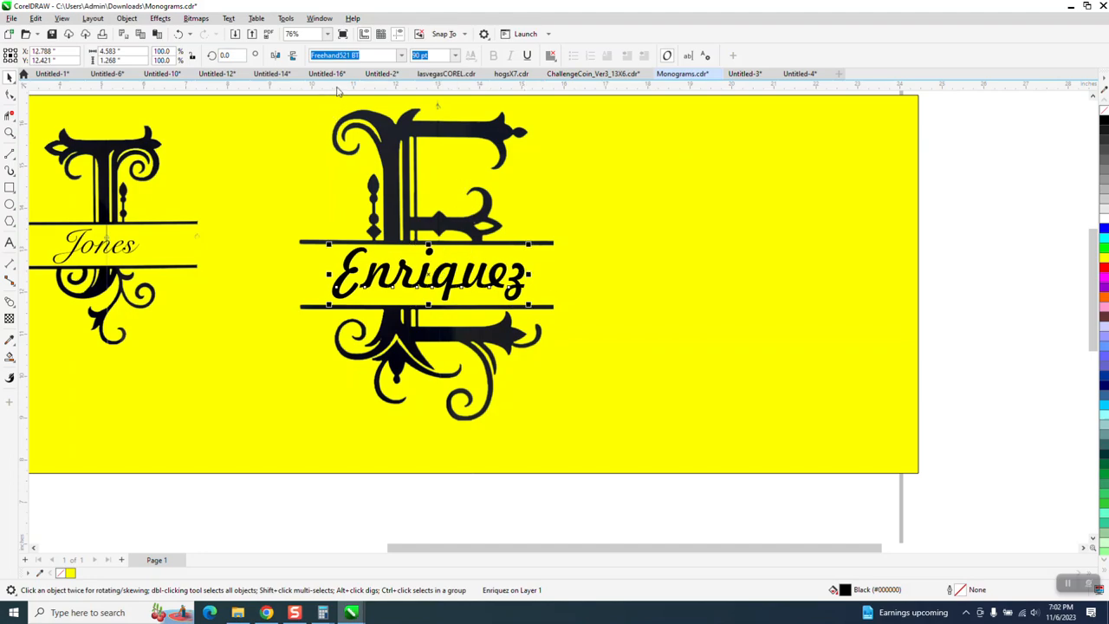
Step: Set the nudge distance to 10 inches and nudge the surname text right, out of the E monogram
left_click(965, 168)
double_click(397, 55)
type("10")
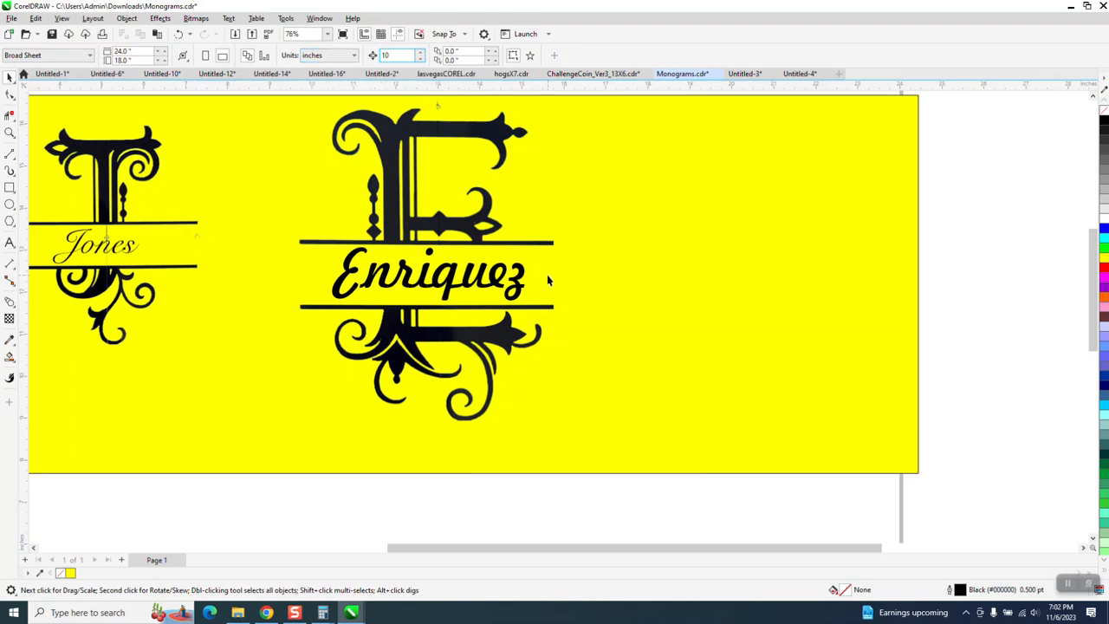
left_click(522, 276)
key("Right")
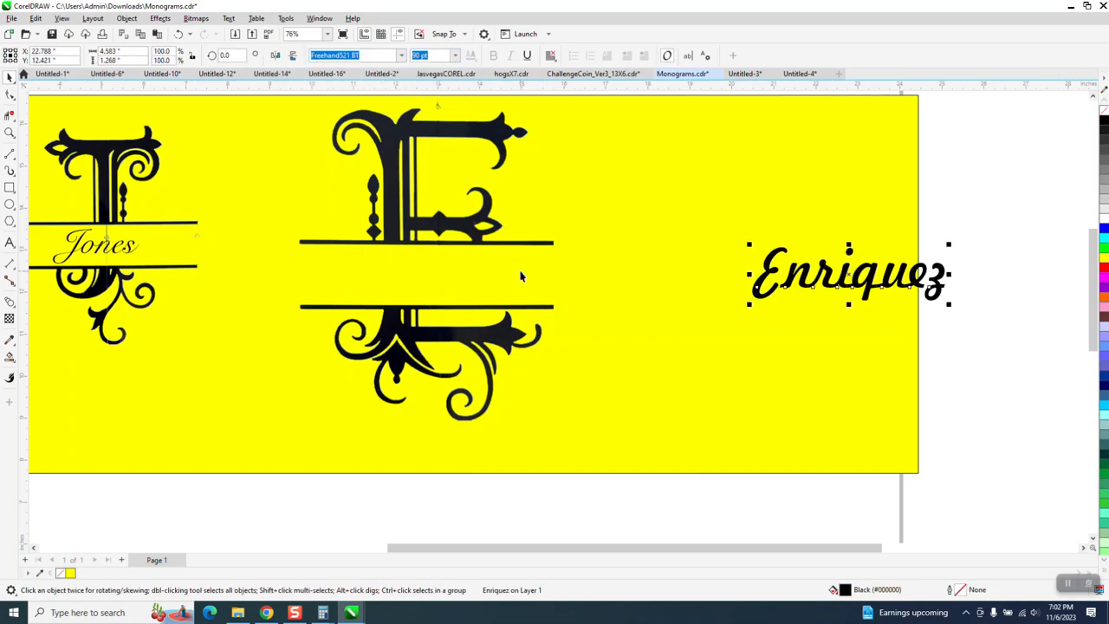
Step: Examine the edge quality of the E monogram image close up at the tip of its upper arm
left_click(9, 131)
left_click_drag(486, 111, 535, 142)
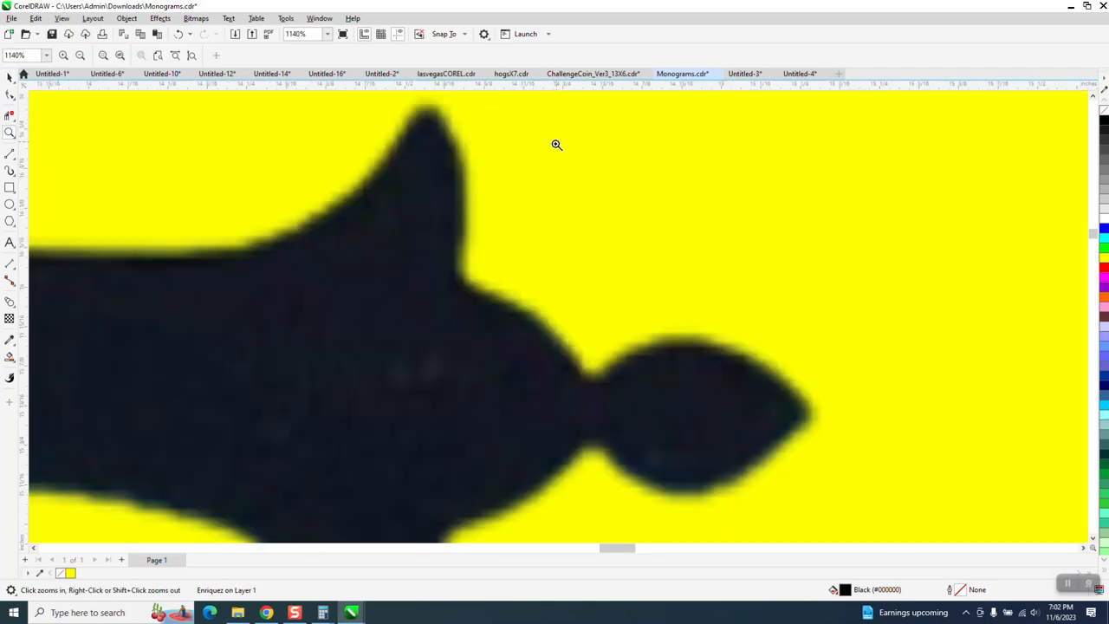
left_click_drag(396, 105, 517, 174)
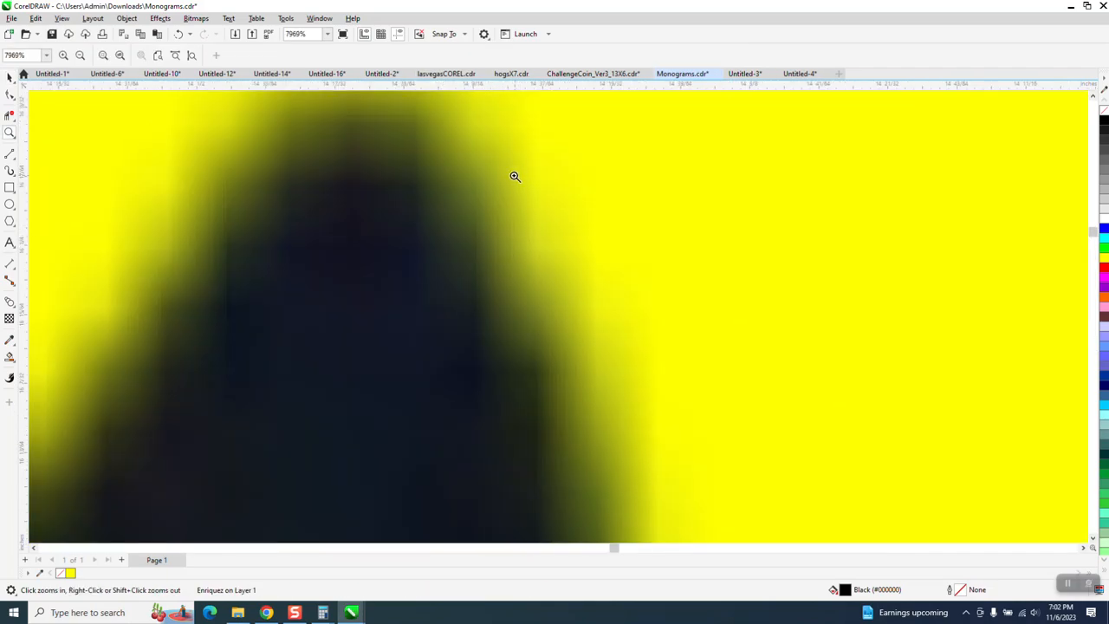
right_click(447, 178)
right_click(448, 176)
right_click(448, 174)
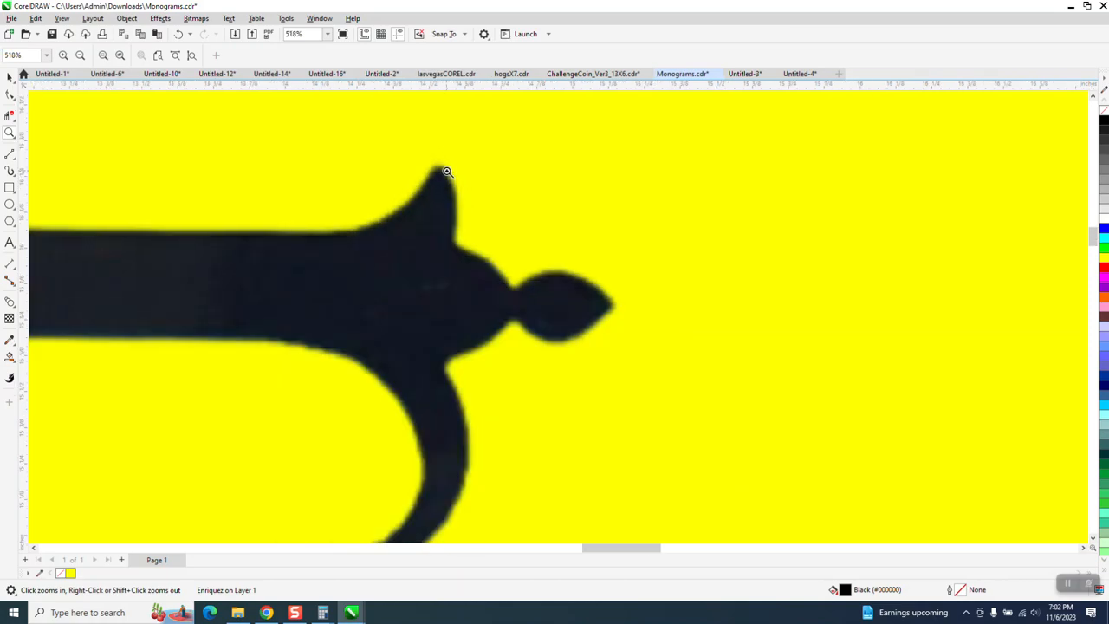
right_click(449, 172)
right_click(450, 173)
left_click(9, 78)
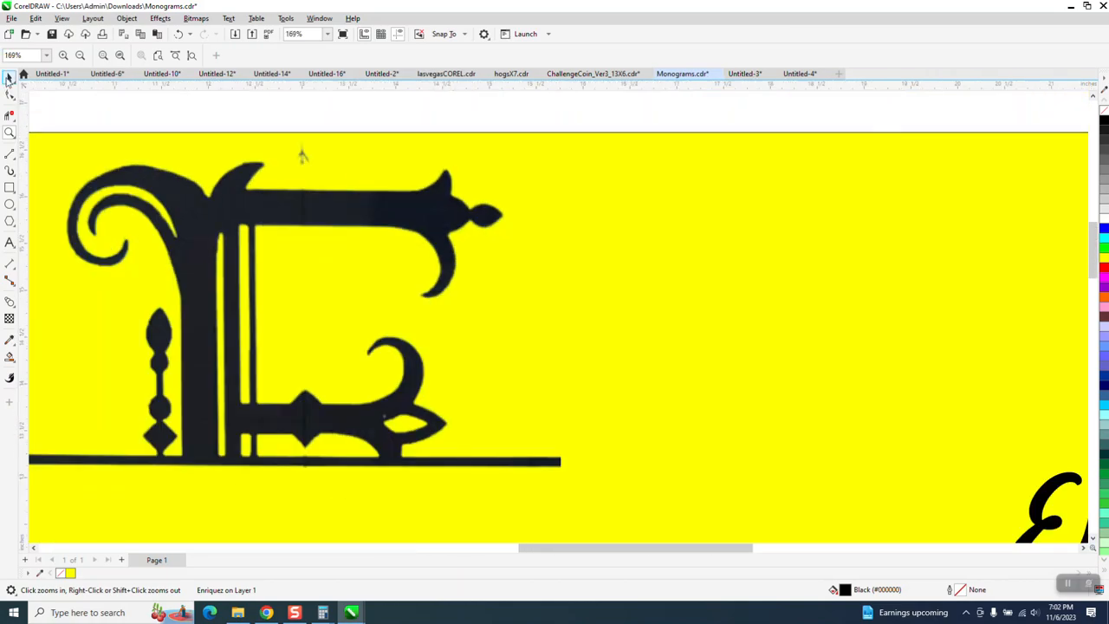
scroll(283, 147, "down", 2)
left_click(320, 163)
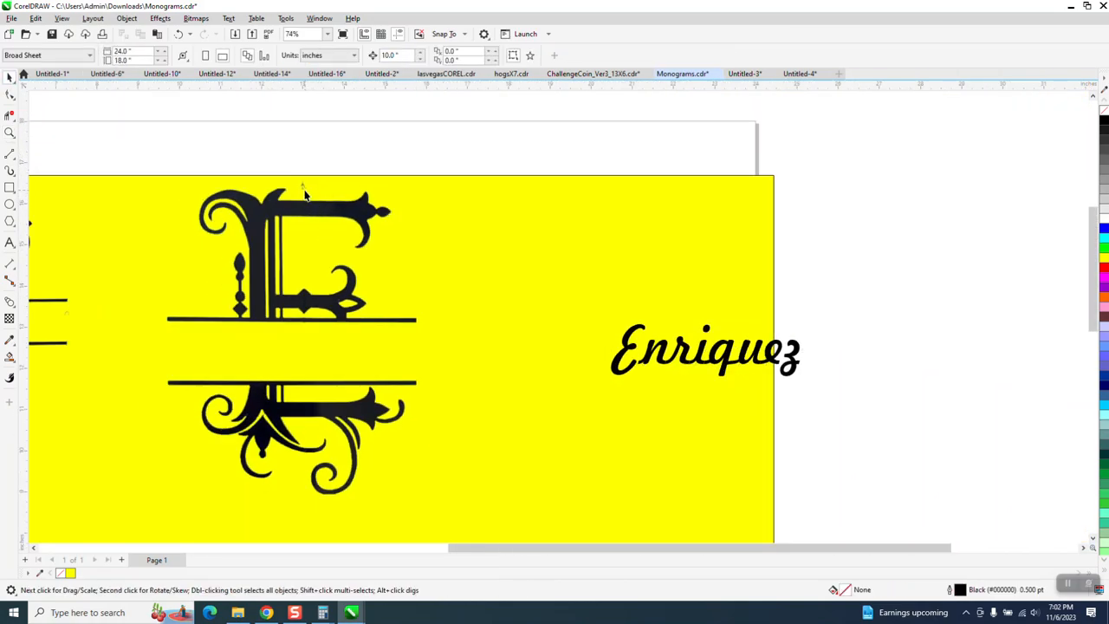
Step: Examine the small stray mark above the E's upper arm close up
left_click(9, 132)
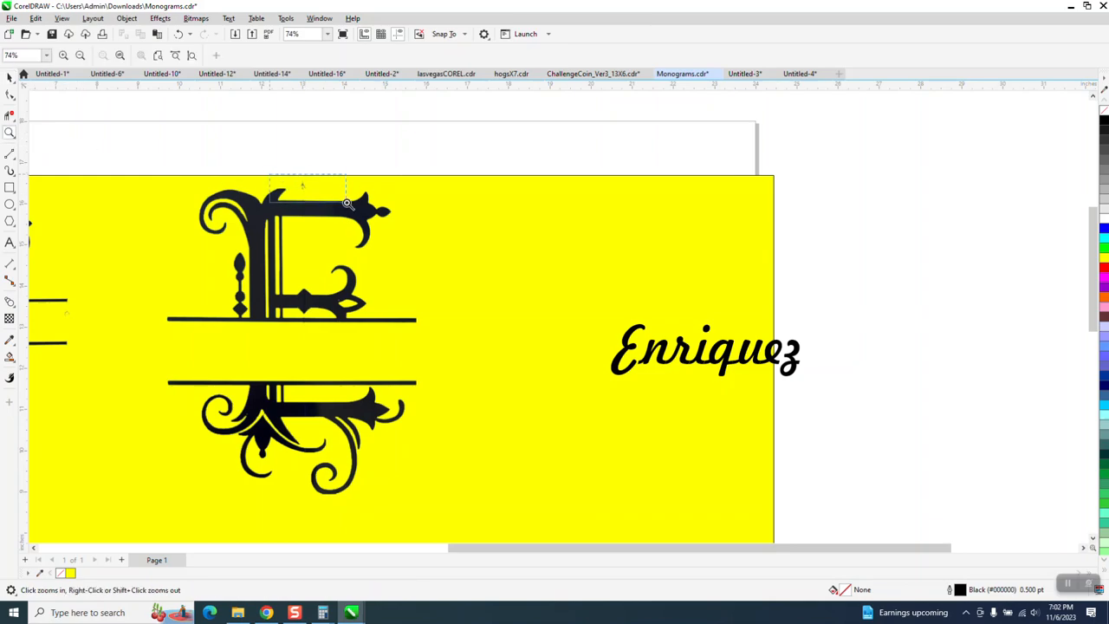
left_click_drag(271, 178, 346, 204)
scroll(478, 255, "down", 3)
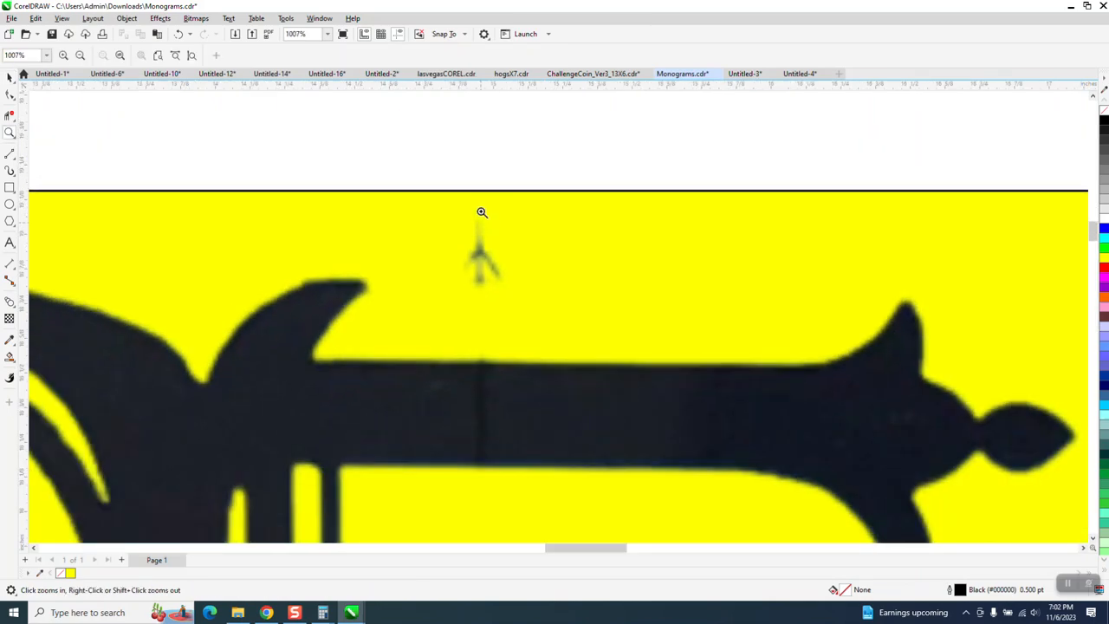
left_click(9, 78)
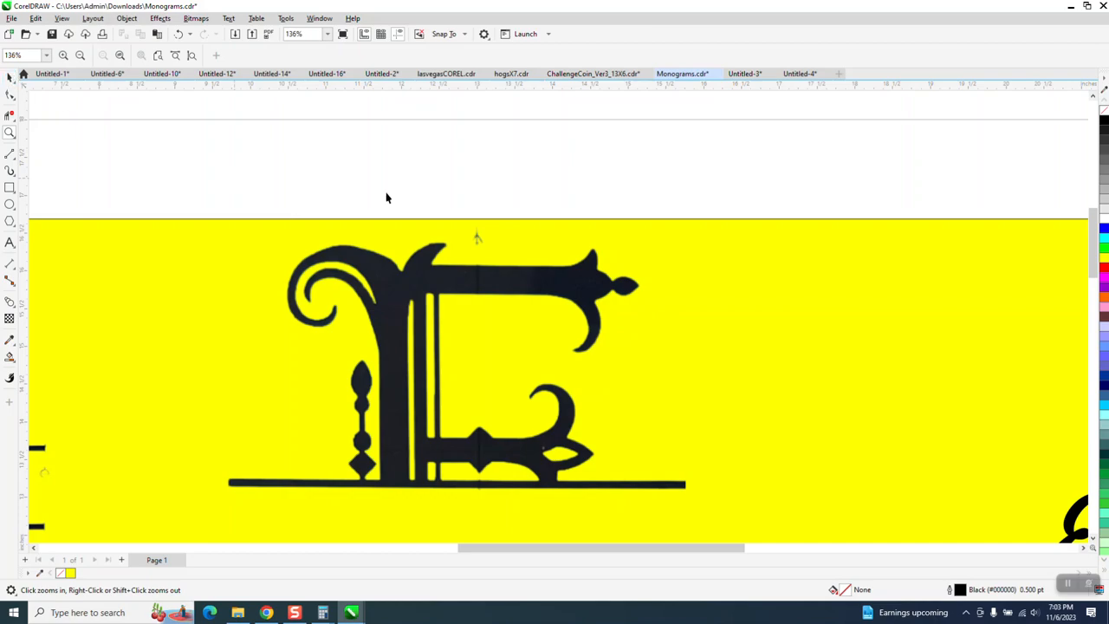
scroll(433, 194, "down", 1)
Step: Try moving the E monogram image down about 1.15 inches and undo the move
left_click(439, 227)
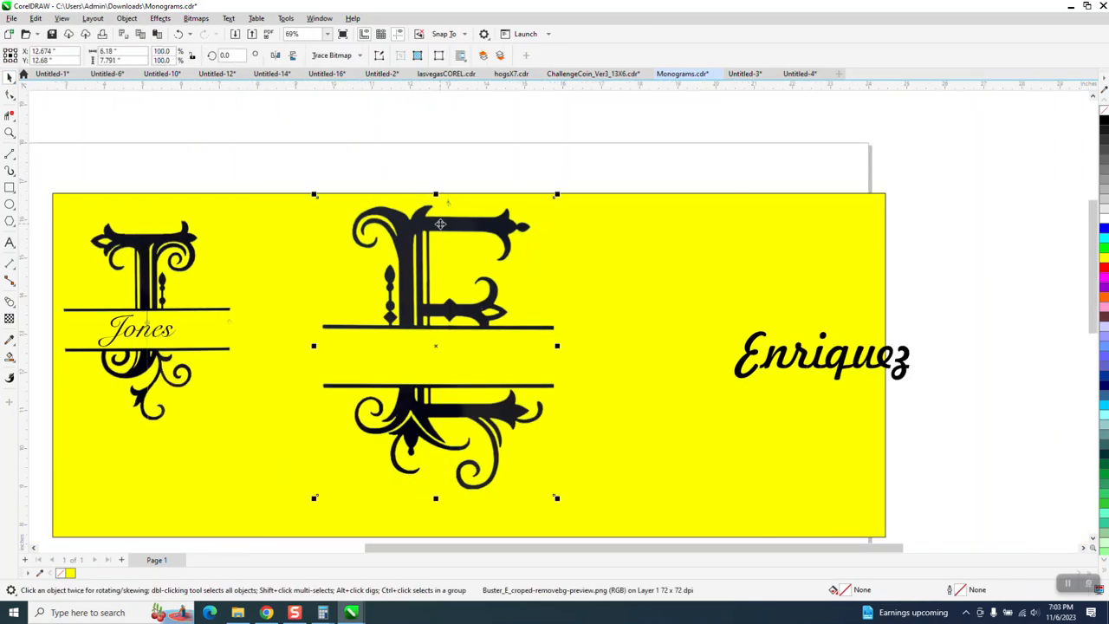
left_click_drag(440, 224, 445, 267)
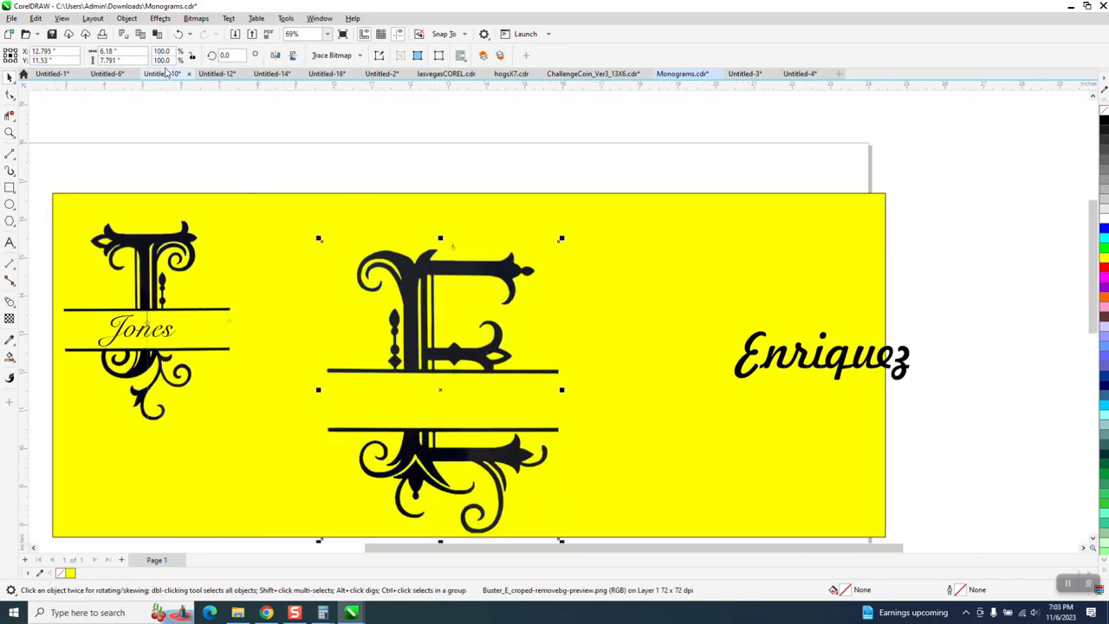
left_click(177, 34)
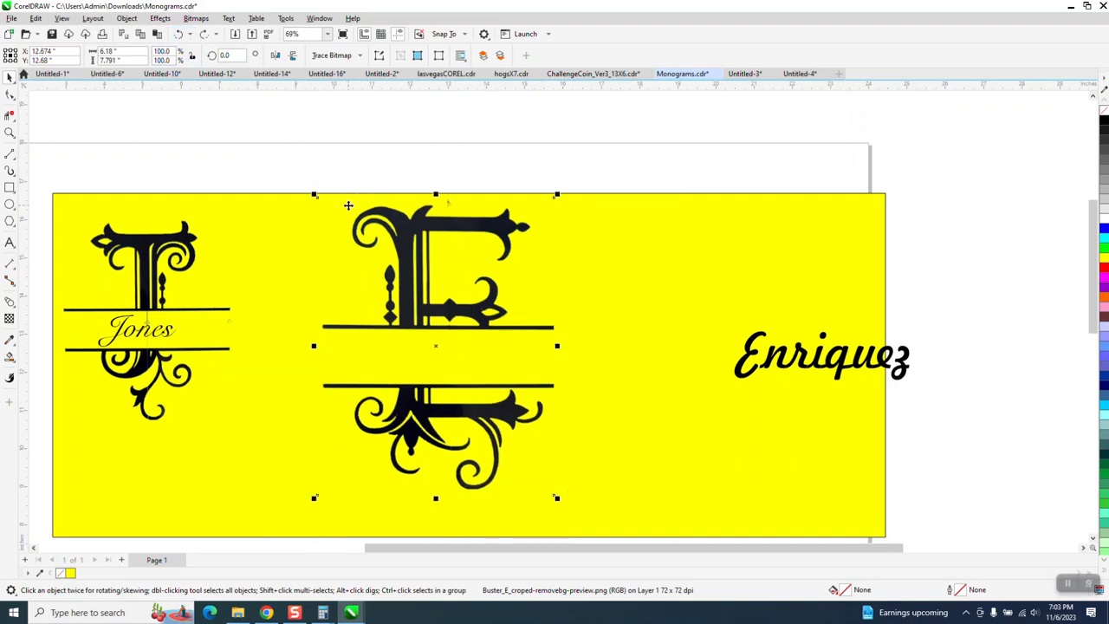
Step: Outline-trace the E monogram bitmap as Clipart with the default settings and nudge the traced group 10 inches right
left_click(361, 57)
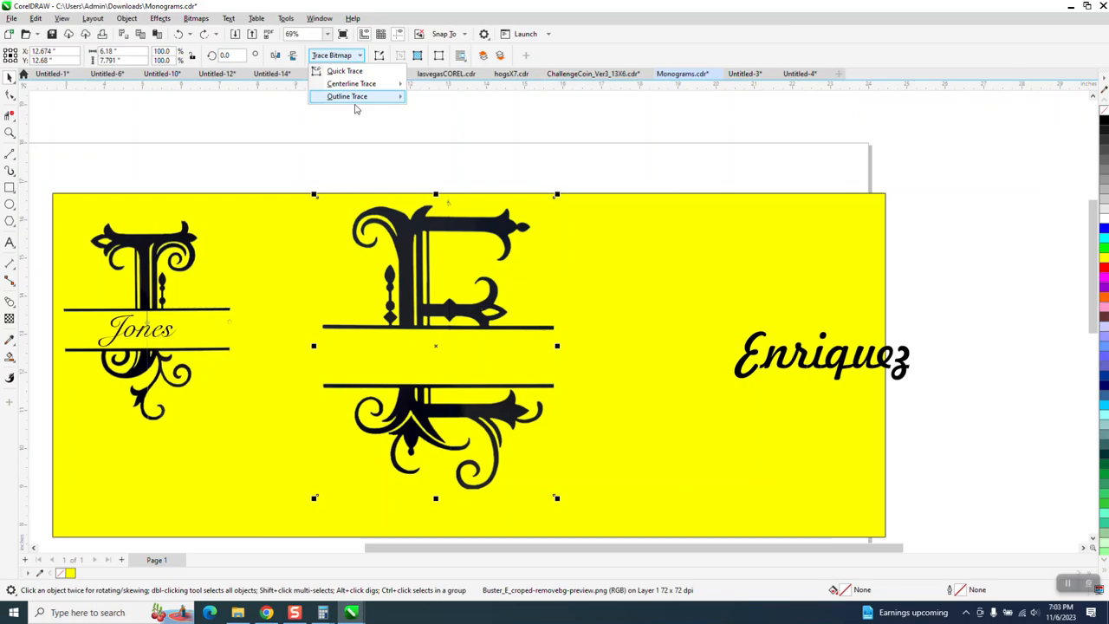
mouse_move(357, 97)
left_click(436, 136)
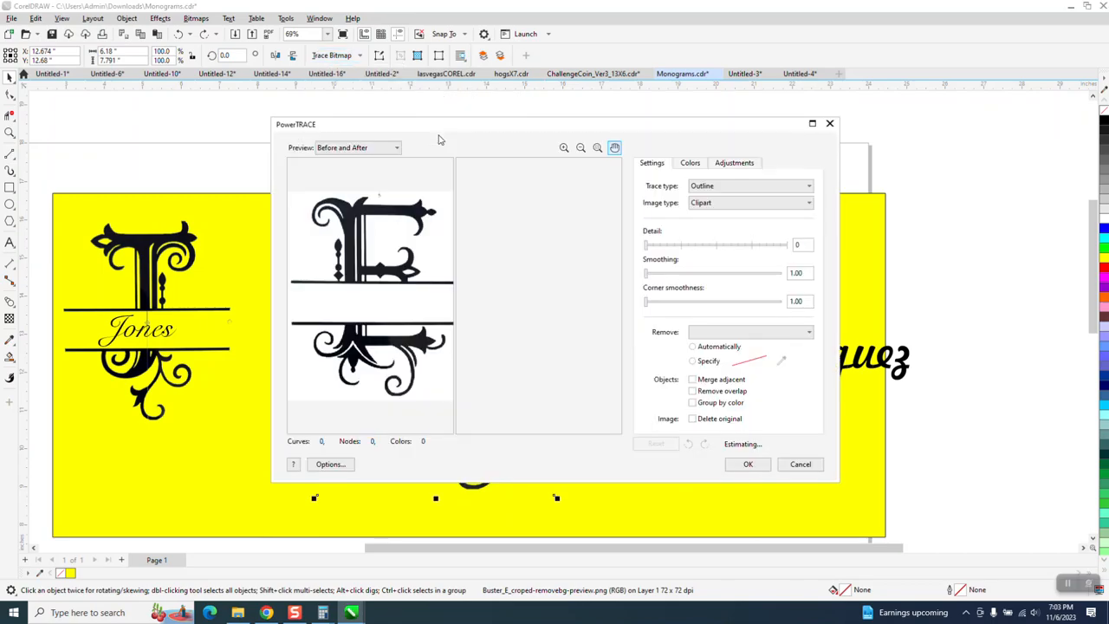
left_click(747, 465)
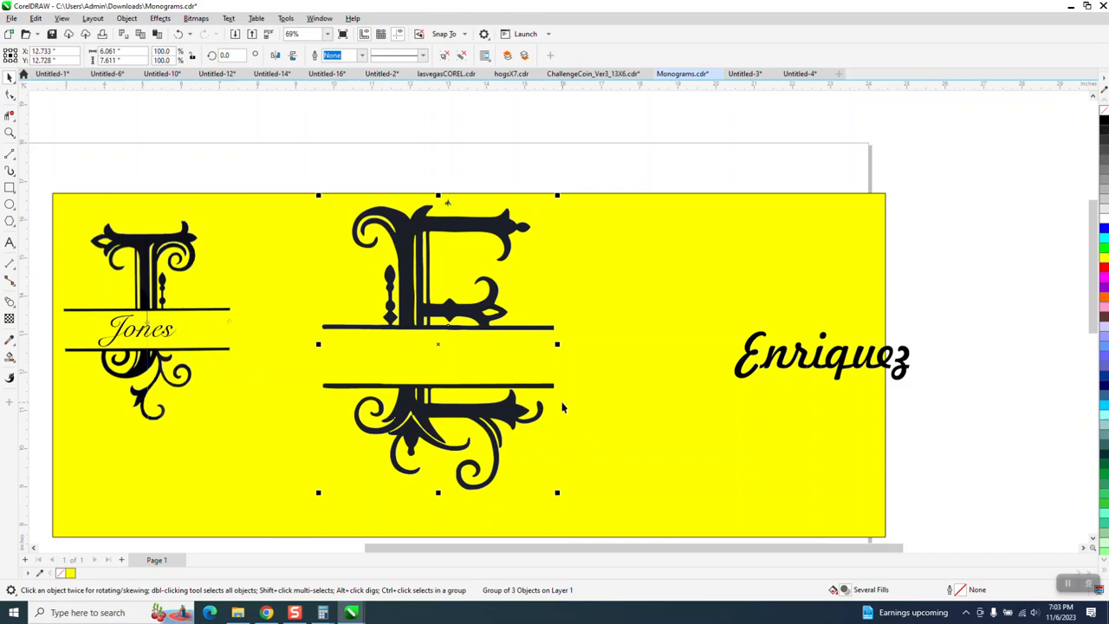
key("ctrl+d")
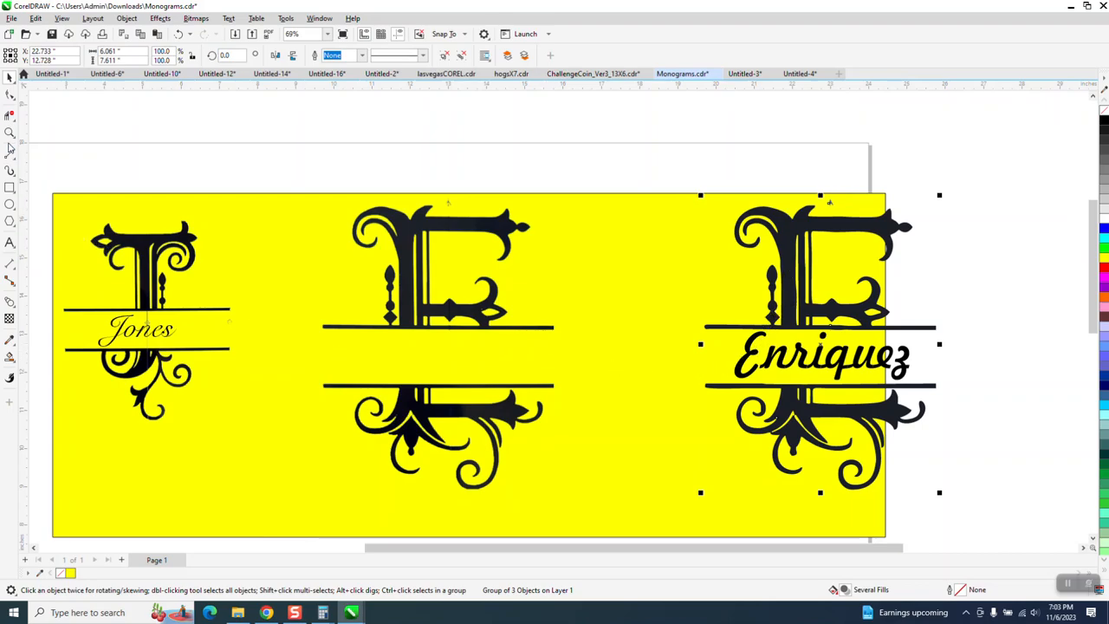
Step: Ungroup the traced E so the small stray shape above its upper arm can be selected separately
left_click(10, 132)
left_click_drag(817, 193, 868, 214)
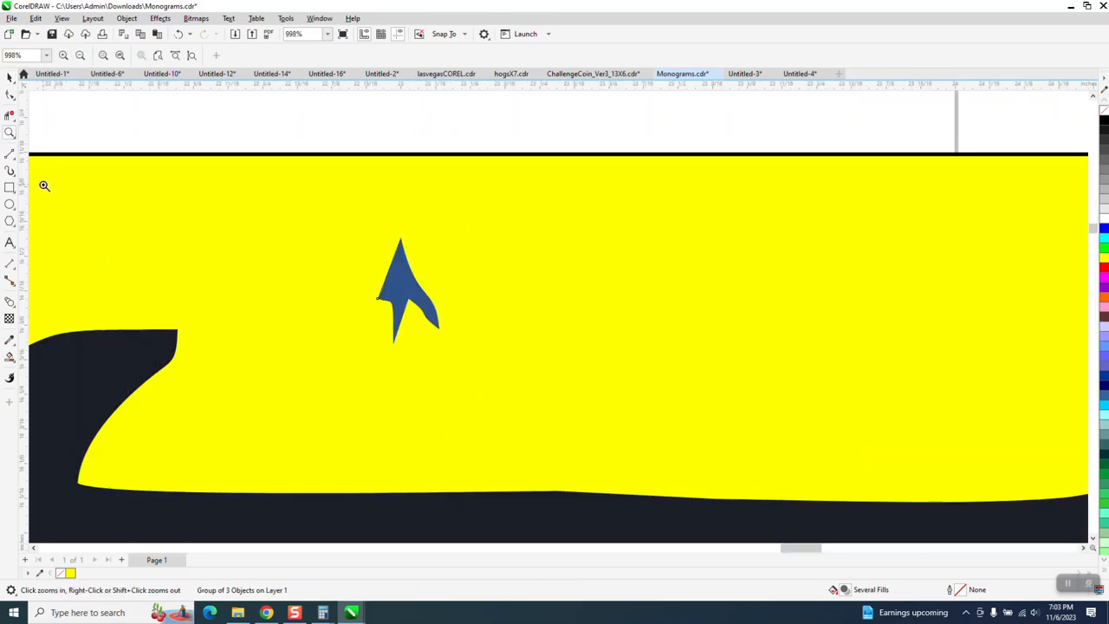
key("space")
scroll(433, 286, "down", 1)
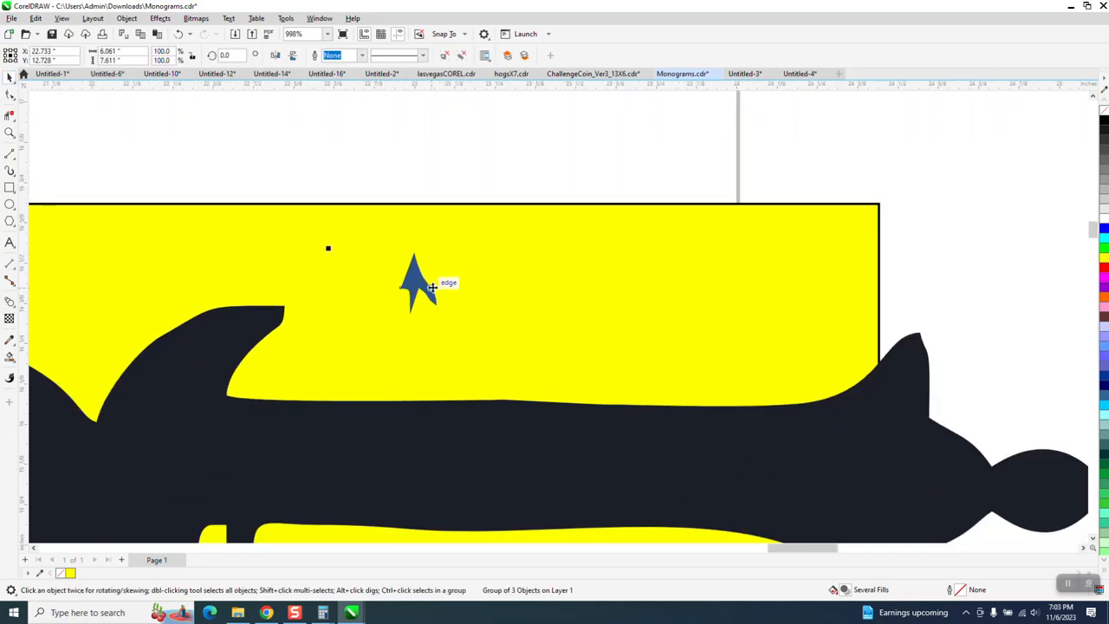
key("Escape")
left_click(418, 280)
left_click(127, 18)
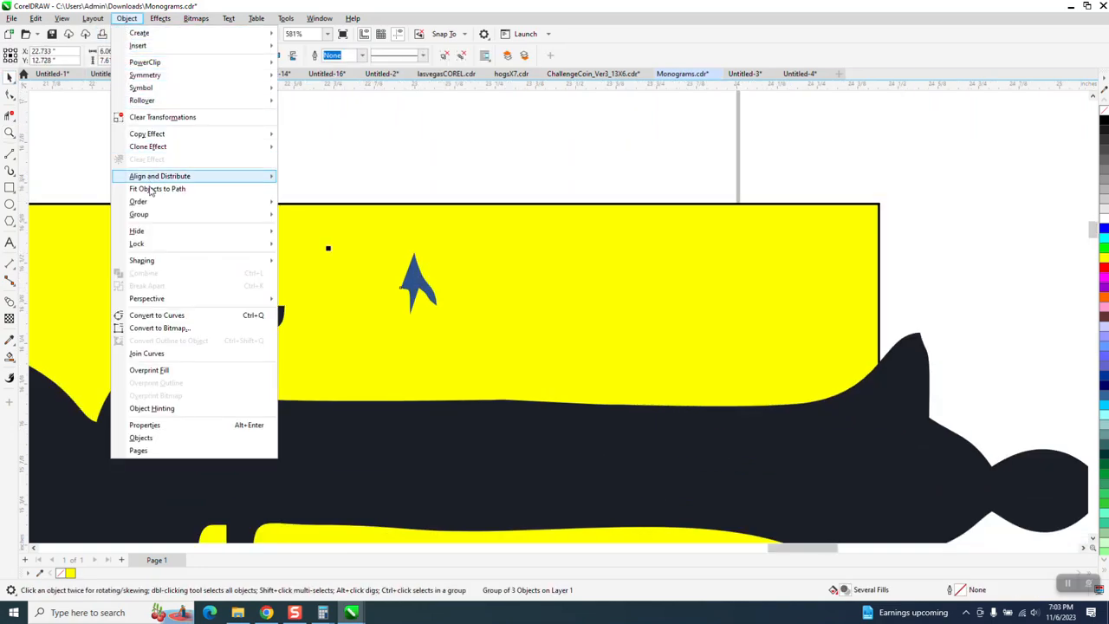
mouse_move(156, 216)
left_click(305, 229)
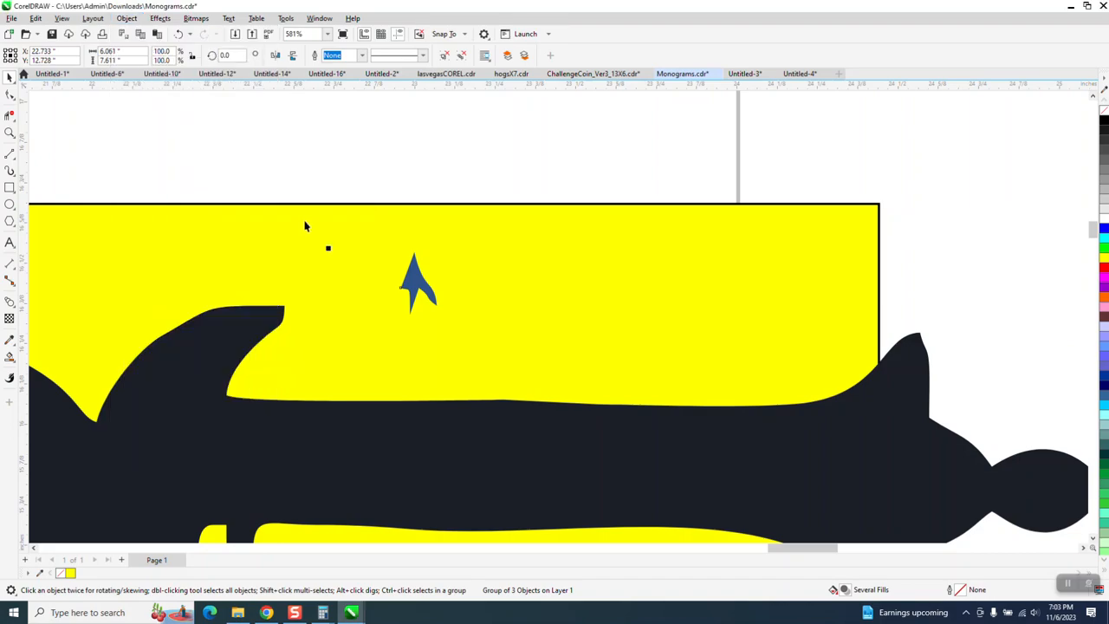
Step: Delete the small blue stray shape above the traced E's upper arm
left_click(414, 279)
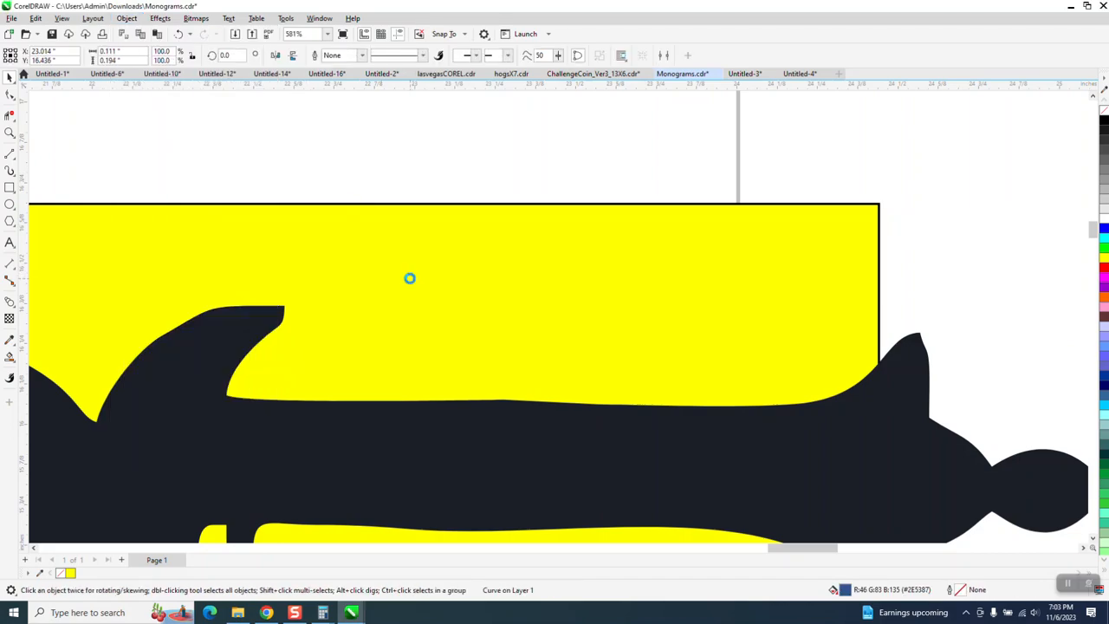
key("Delete")
scroll(386, 273, "down", 6)
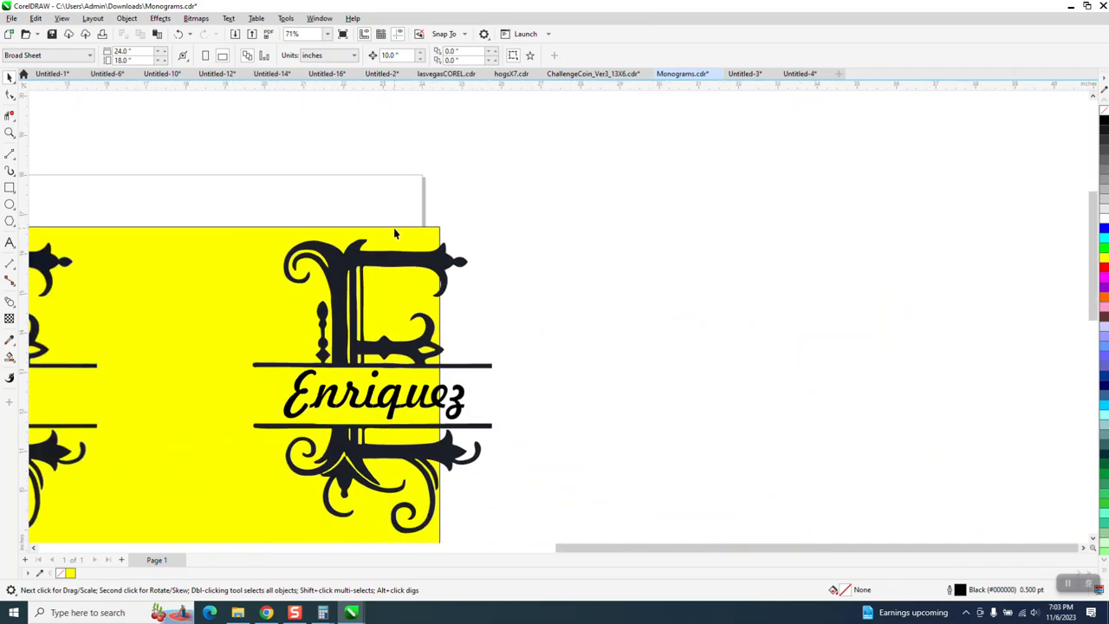
Step: Nudge the traced E's upper half, its lower half and the surname text 10 inches right, off the yellow rectangle
left_click(433, 262)
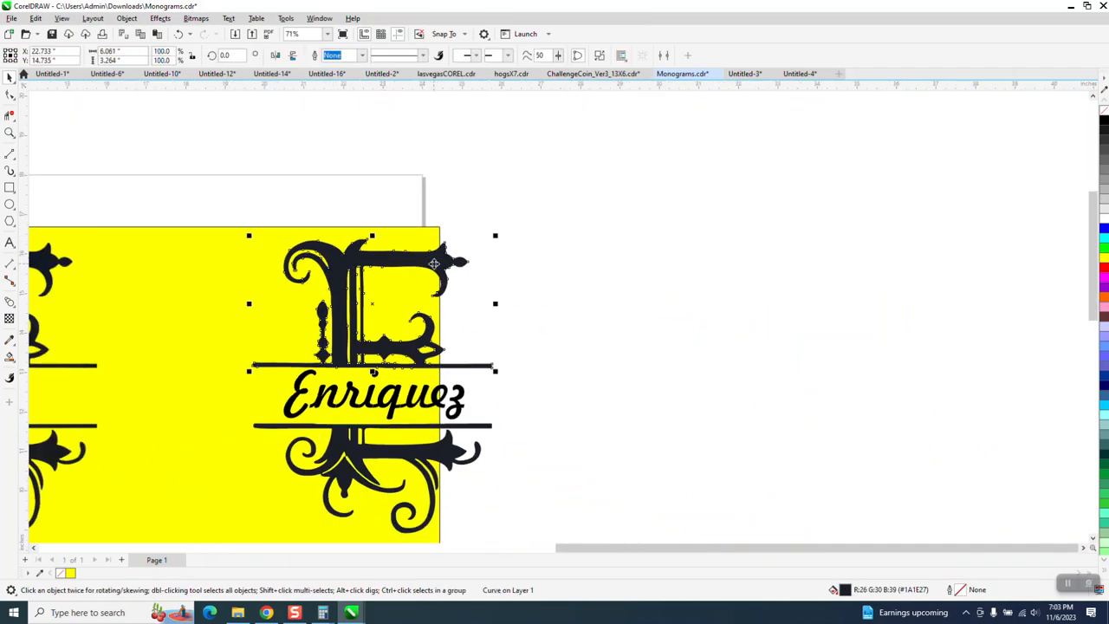
key("Right")
left_click(441, 457)
key("Right")
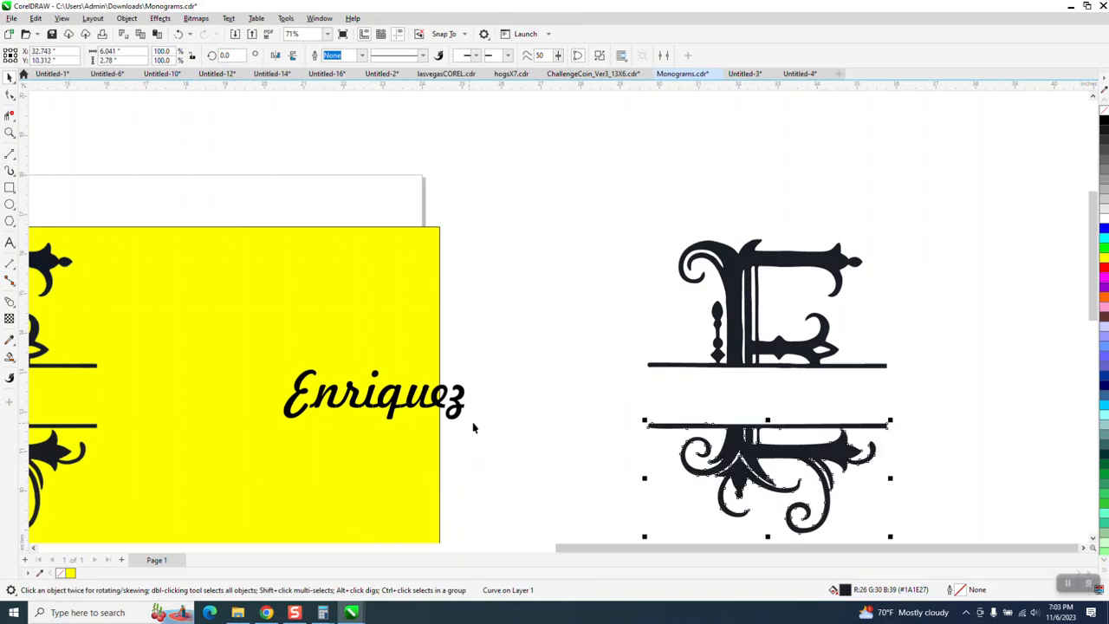
left_click_drag(573, 344, 240, 465)
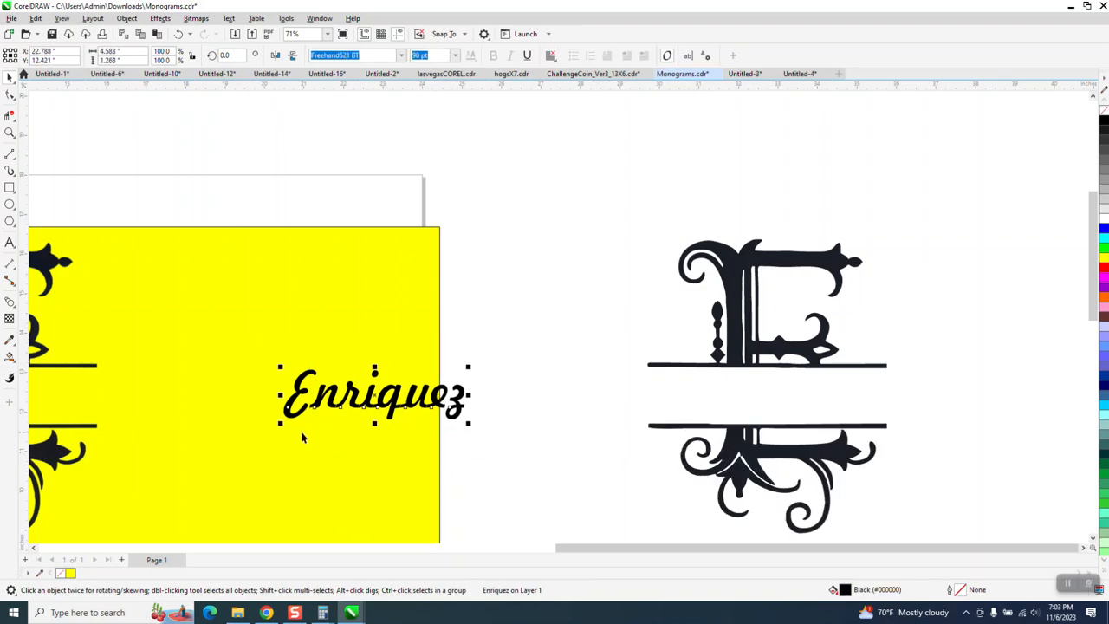
key("Right")
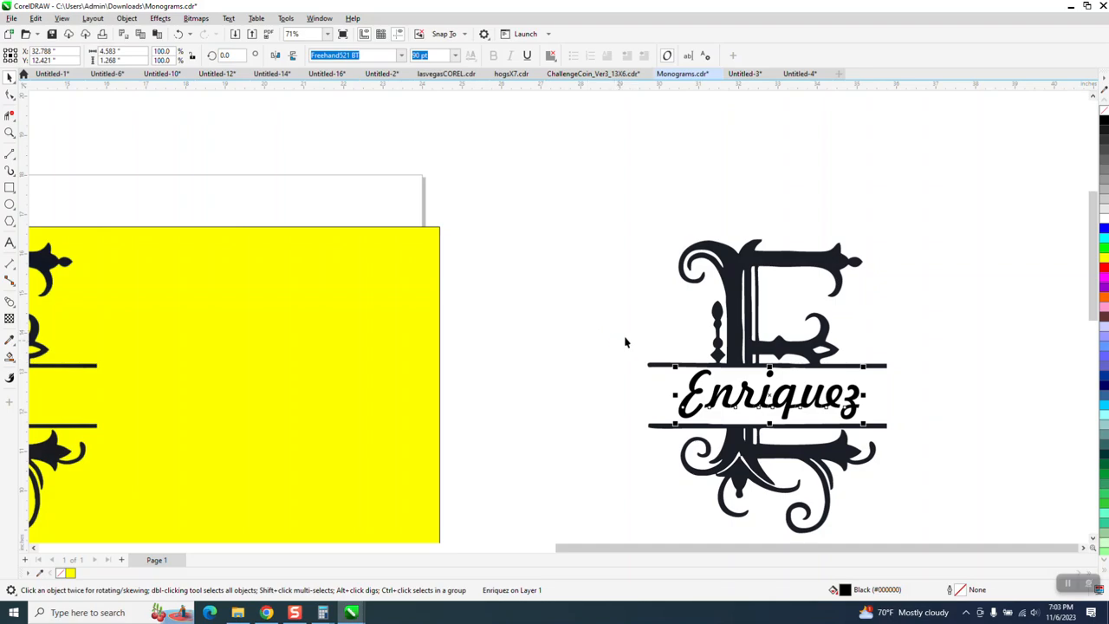
Step: Nudge the surname text another 10 inches right, out of the traced E
left_click_drag(633, 213, 892, 537)
scroll(762, 480, "down", 1)
left_click(904, 394)
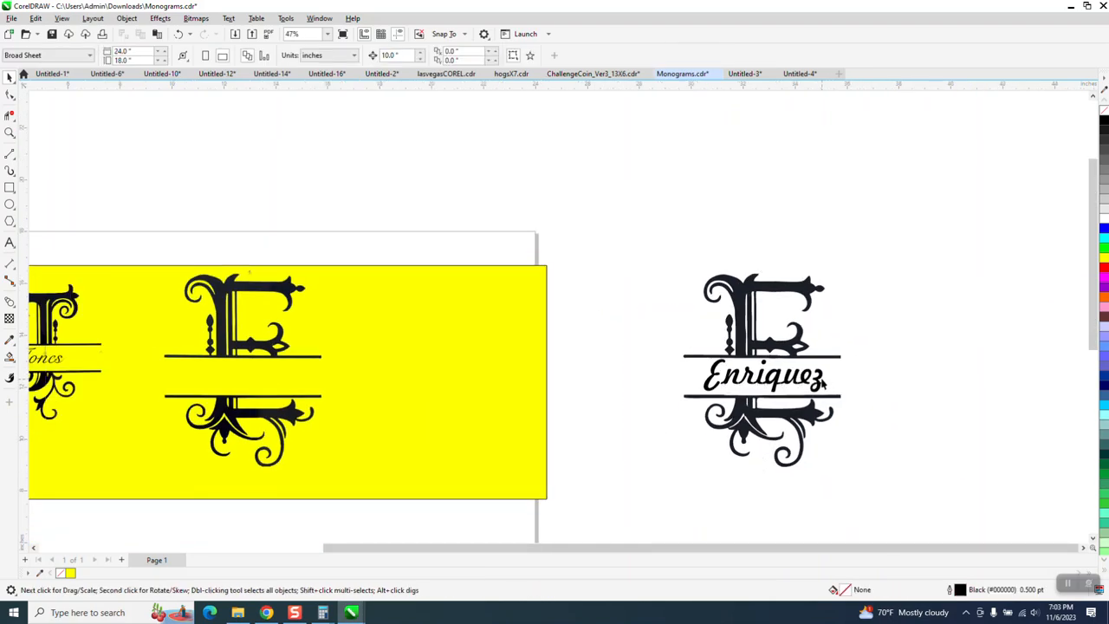
left_click(817, 374)
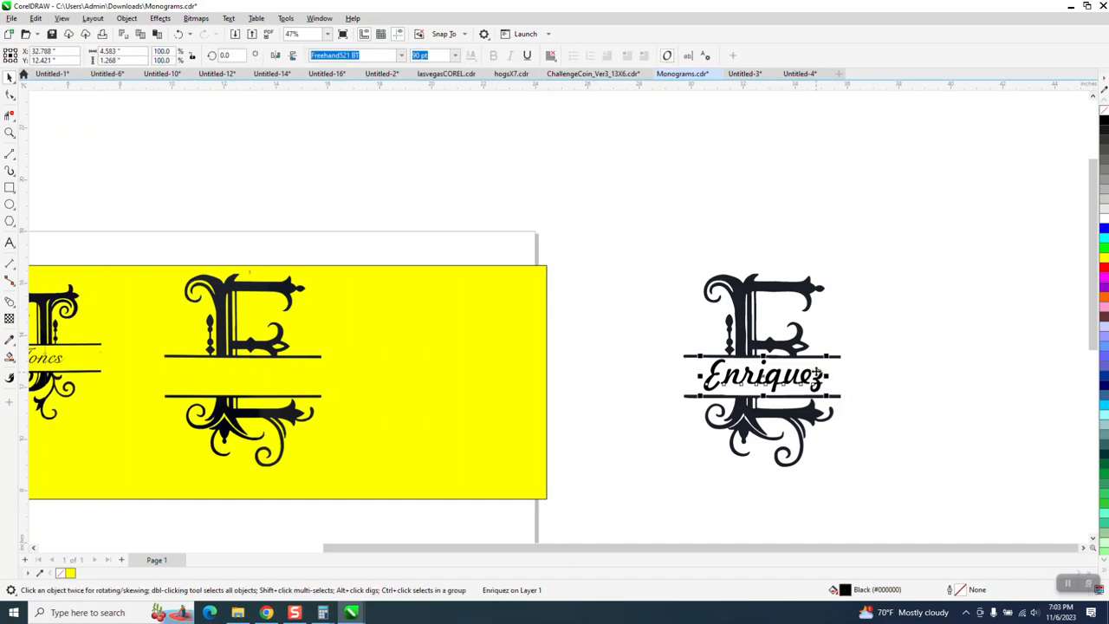
key("Right")
Step: Remove the fill from both halves of the traced E and give them a black outline
left_click_drag(685, 242, 861, 501)
left_click_drag(856, 462, 867, 468)
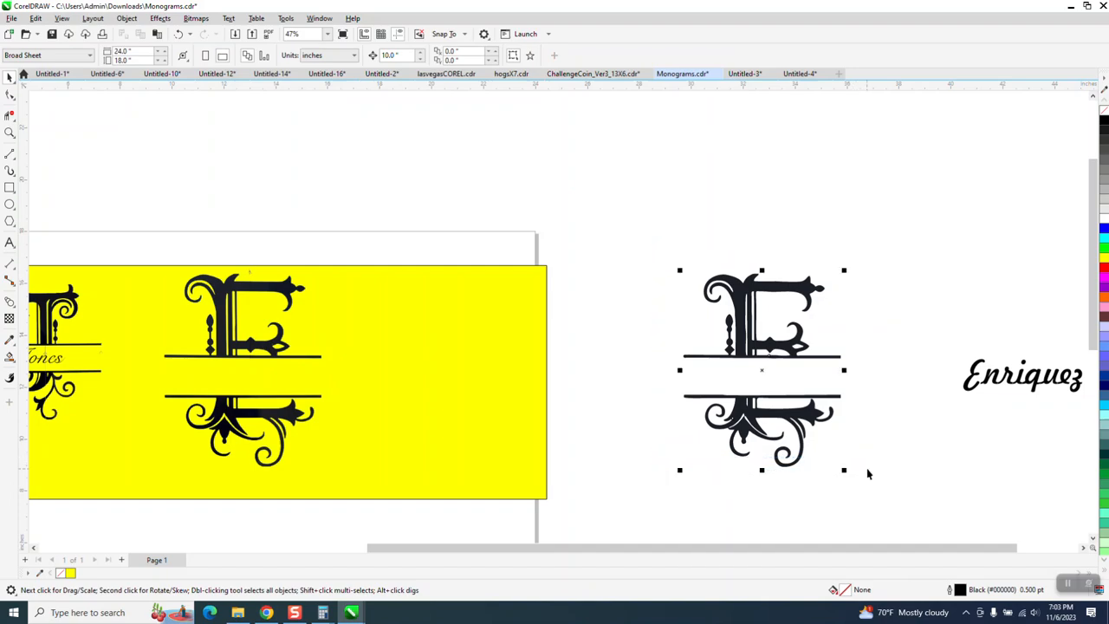
left_click(1104, 115)
right_click(1104, 126)
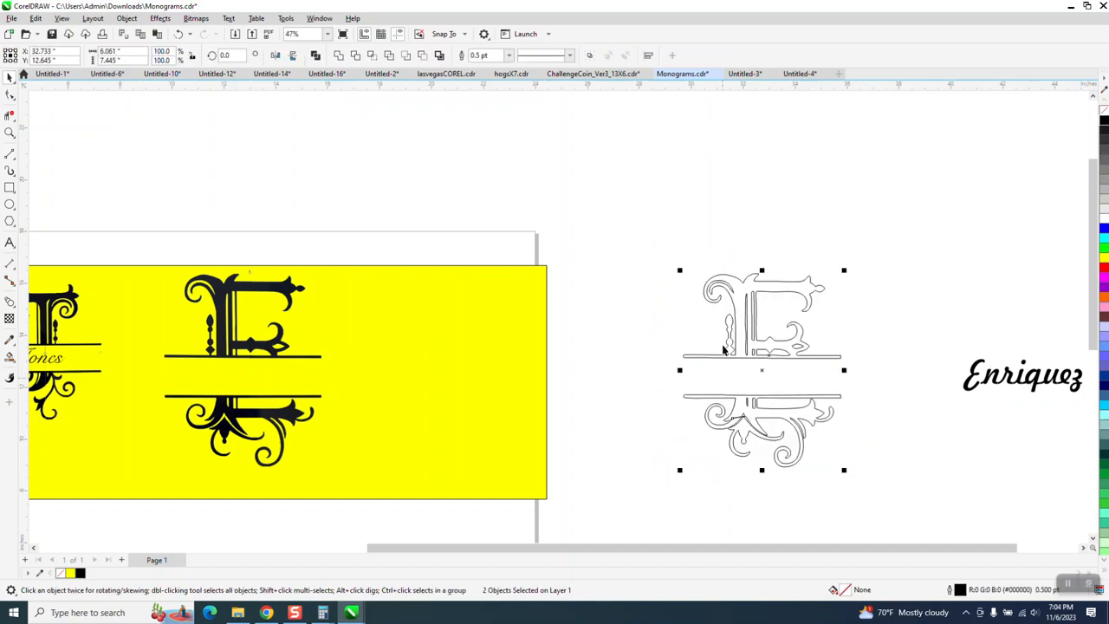
Step: Smart-fill the outlined E's upper half with black and no outline, and nudge the filled shape 10 inches right
left_click(9, 356)
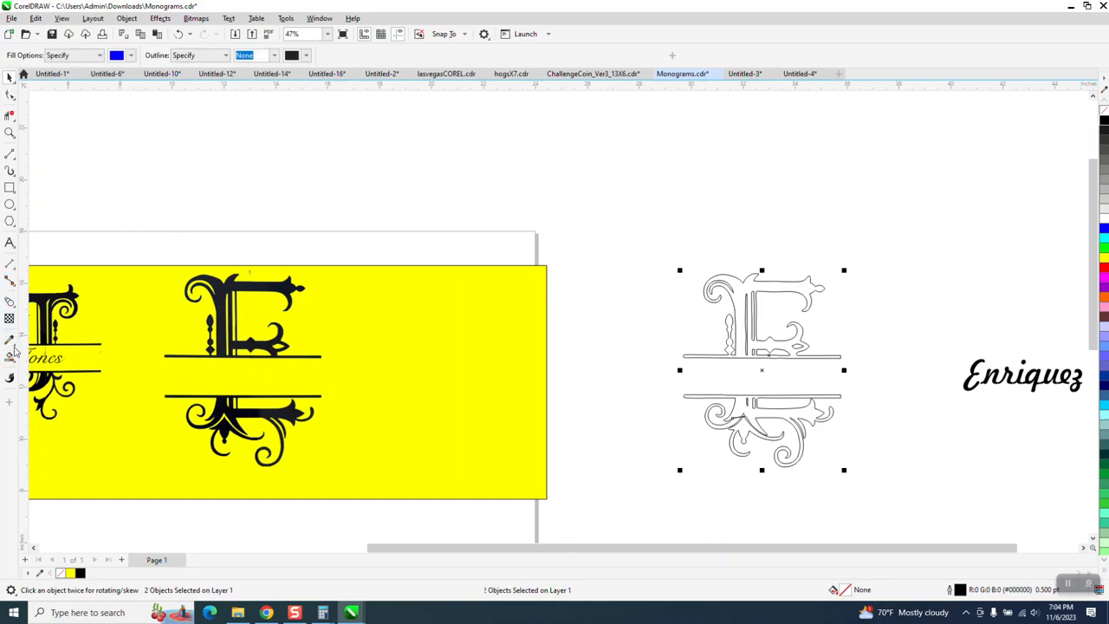
left_click(130, 54)
left_click(125, 113)
left_click(741, 294)
left_click(743, 289)
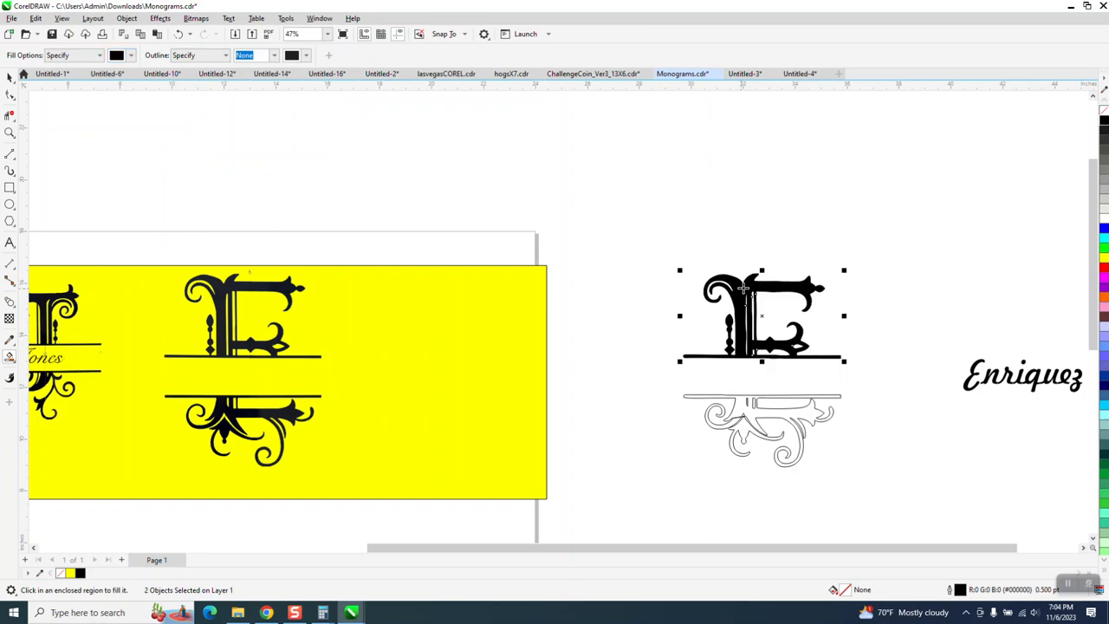
key("Right")
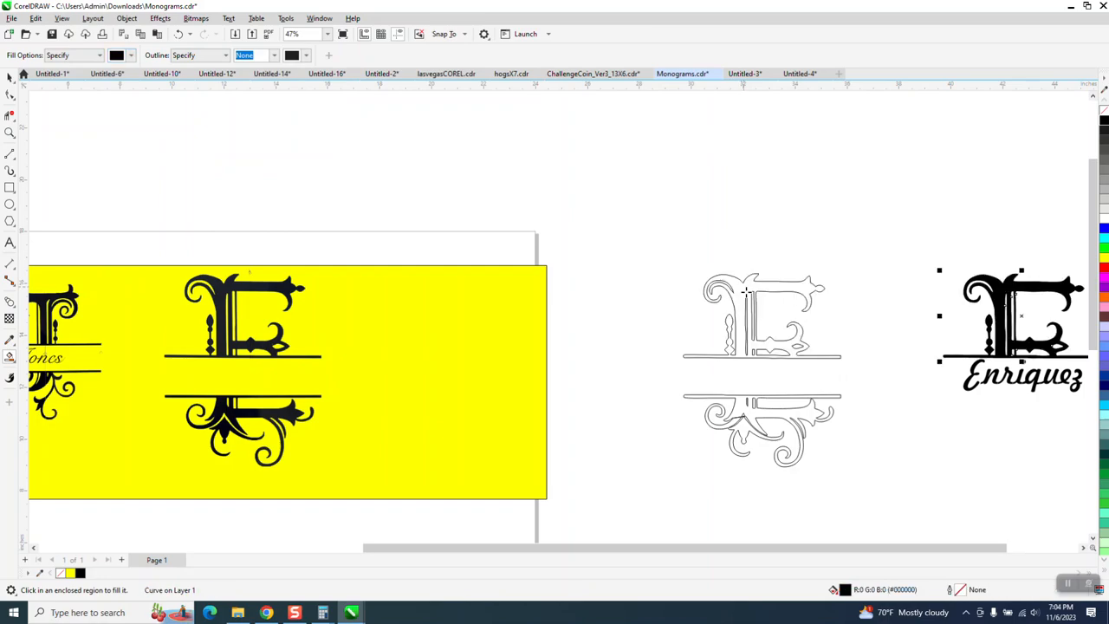
Step: Smart-fill the outlined E's lower half with black and nudge the filled shape 10 inches right, below the surname
left_click(808, 418)
key("Right")
scroll(467, 428, "down", 2)
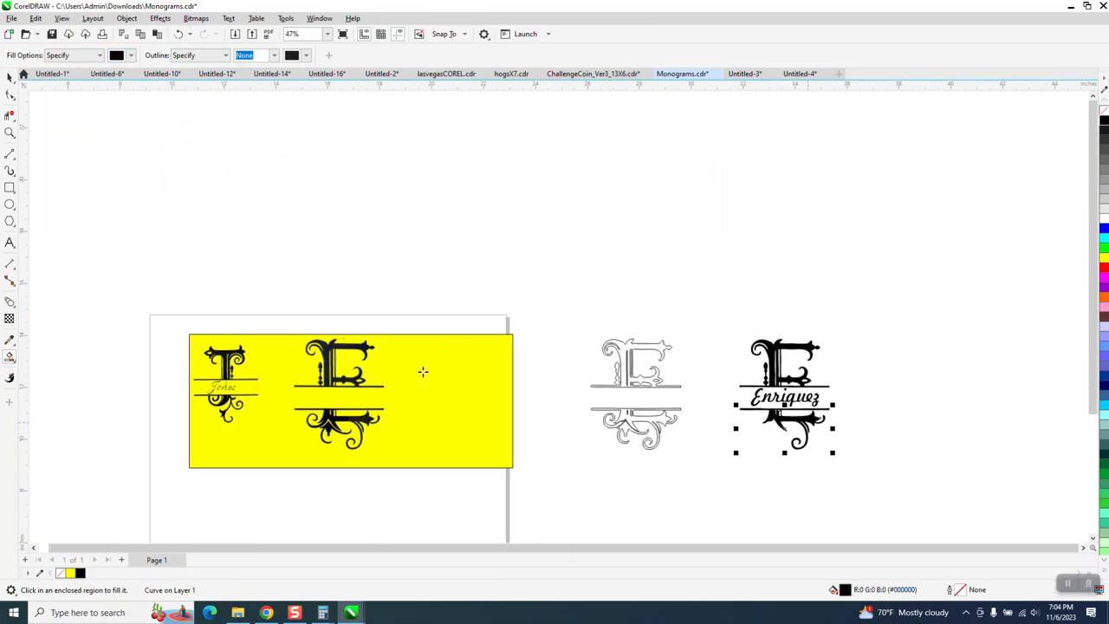
Step: Delete the extra node on the pointed spur at the filled E's upper arm tip and smooth the curve there
key("z")
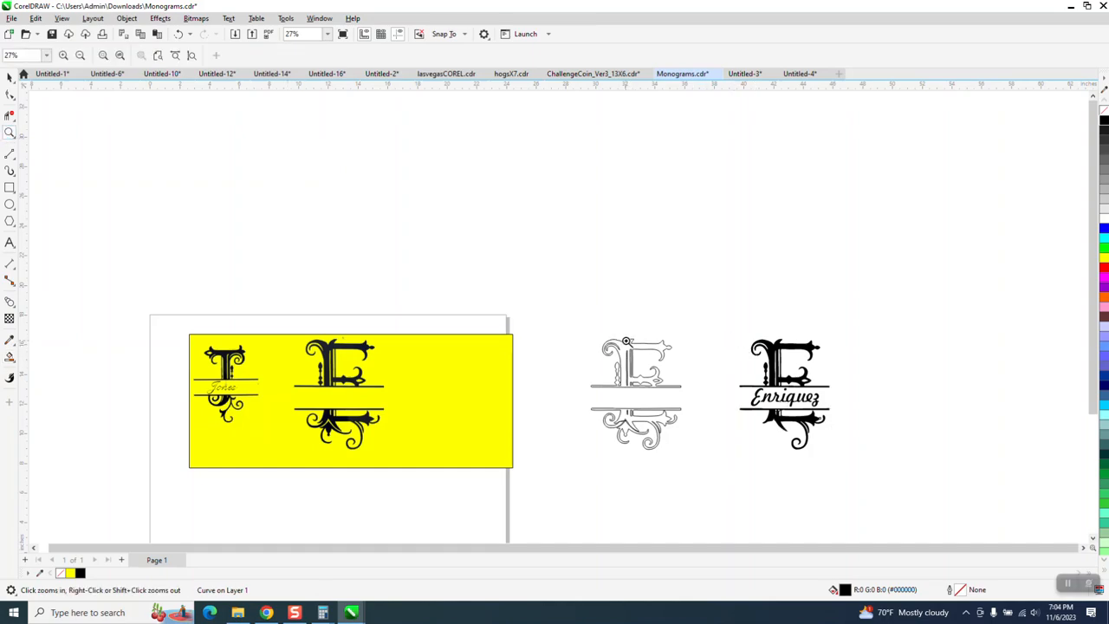
left_click_drag(721, 331, 879, 468)
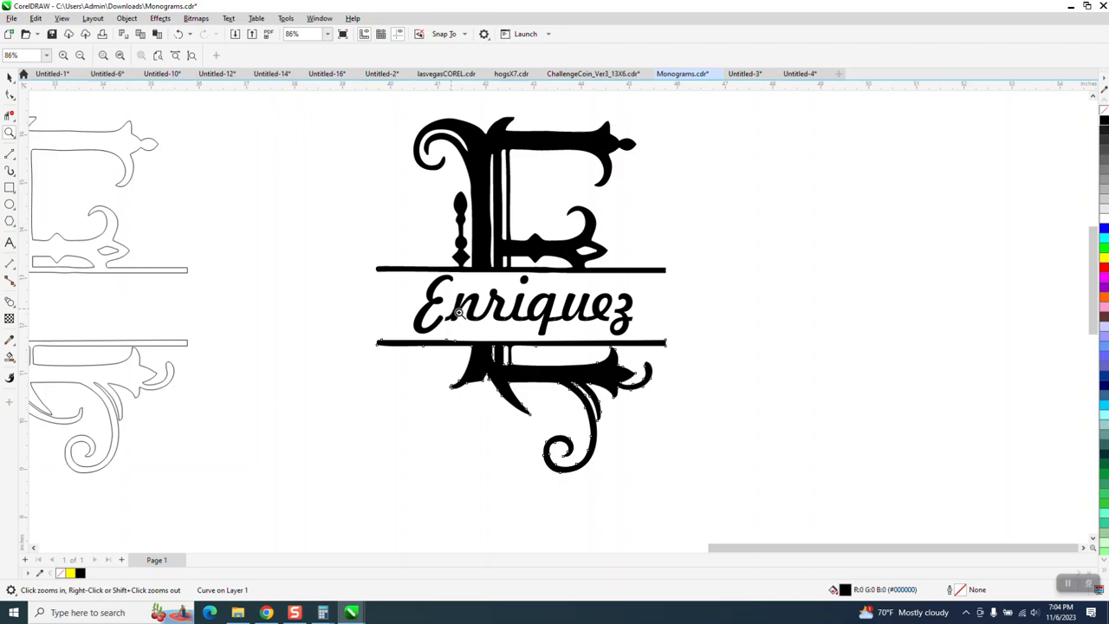
left_click_drag(600, 116, 648, 158)
right_click(451, 283)
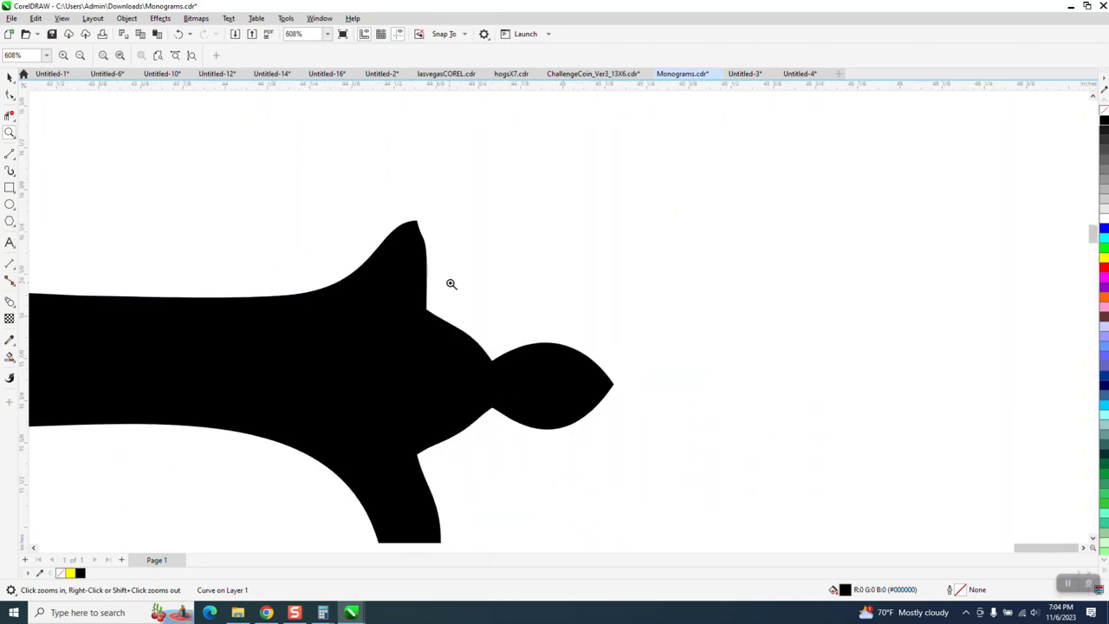
right_click(447, 285)
left_click(11, 95)
left_click(435, 275)
key("Delete")
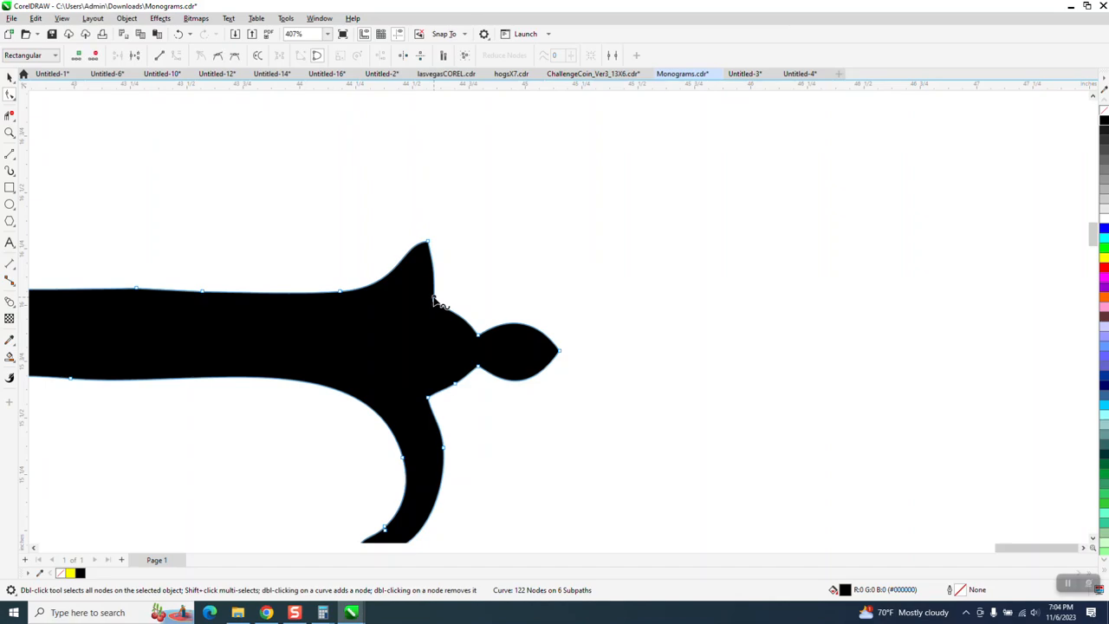
left_click(434, 301)
mouse_move(442, 275)
left_mouse_down()
mouse_move(444, 253)
mouse_move(441, 264)
left_mouse_up()
Step: Delete the extra node on the thin vertical bar's outer edge, just above the E's middle arm
scroll(473, 287, "down", 2)
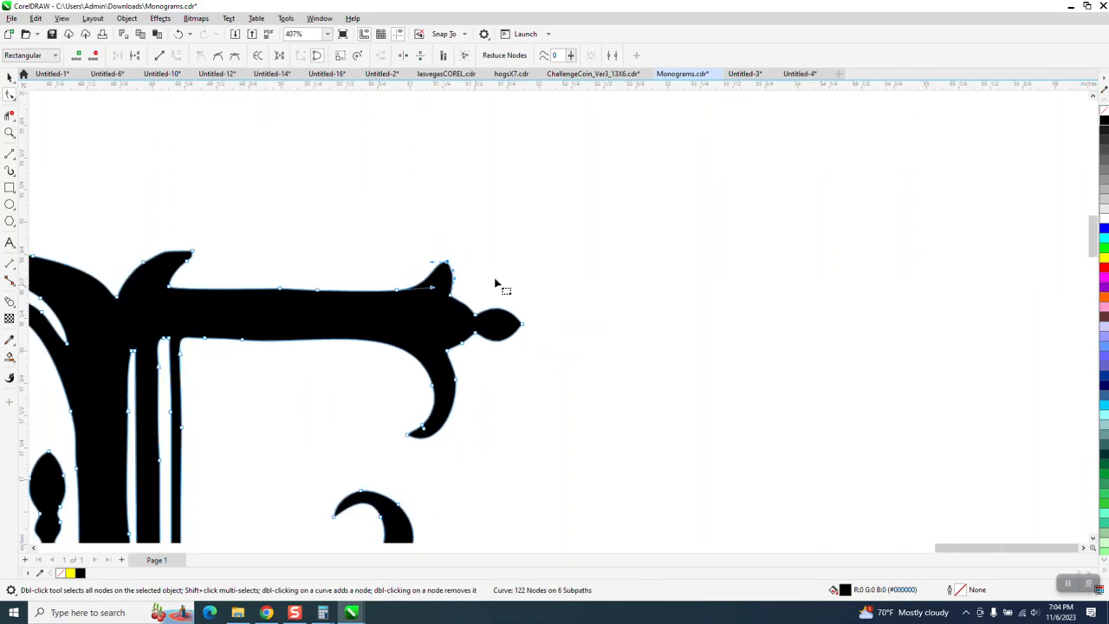
scroll(497, 285, "down", 5)
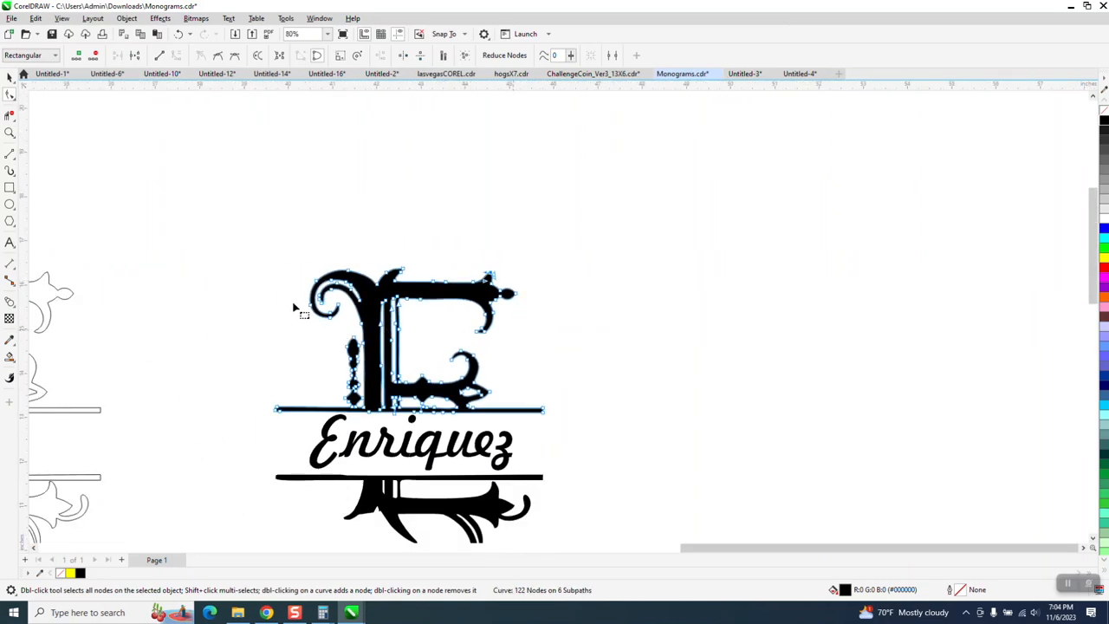
left_click(10, 132)
left_click_drag(325, 347, 570, 444)
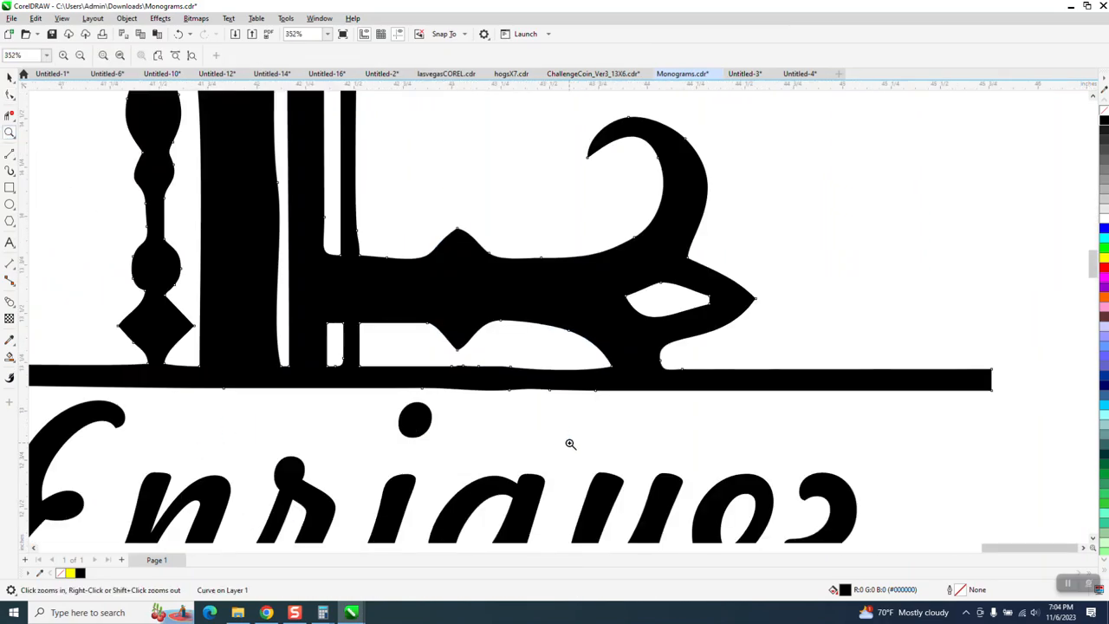
left_click_drag(314, 200, 491, 331)
scroll(492, 332, "down", 1)
left_click(10, 96)
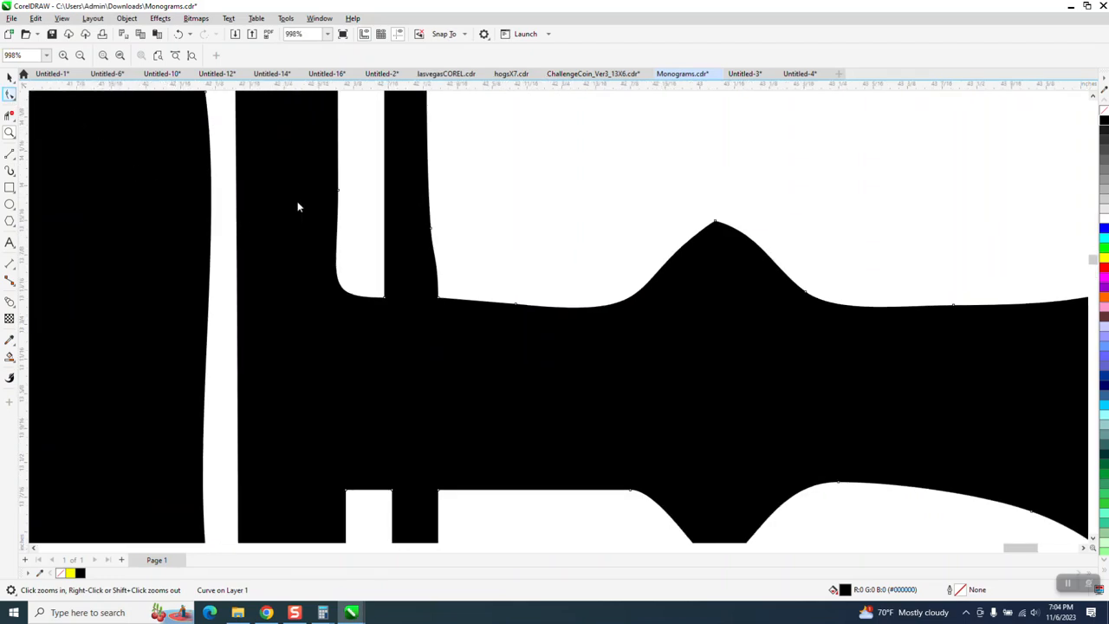
left_click(431, 229)
key("Delete")
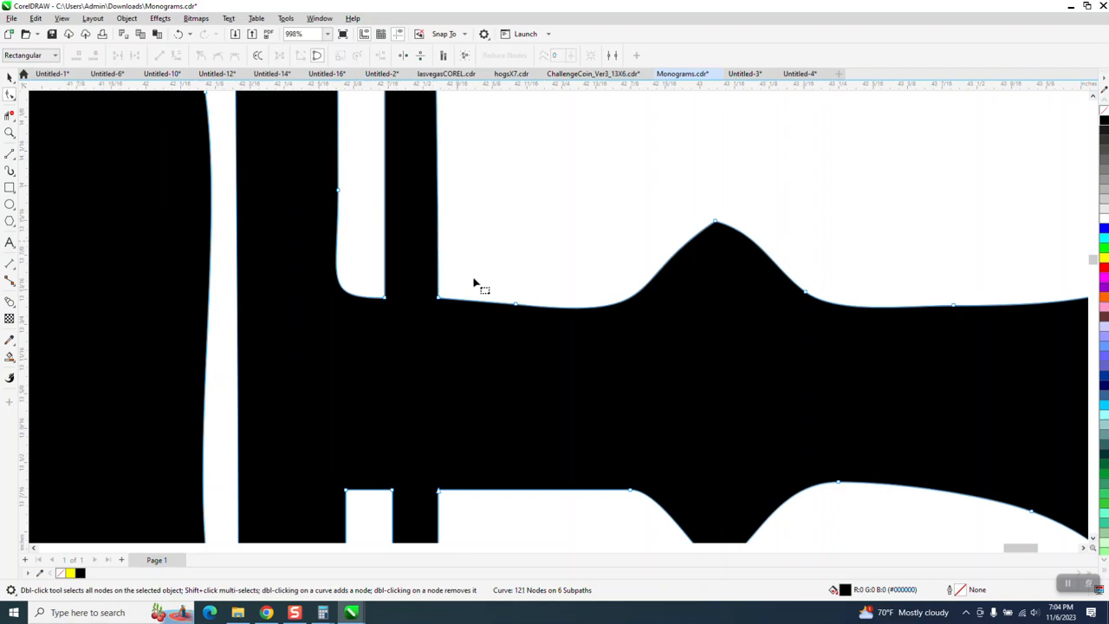
Step: Delete the extra node at the base of the pointed notch's inner side, beneath the stem of the filled E's lower half
scroll(457, 297, "down", 2)
scroll(448, 280, "down", 8)
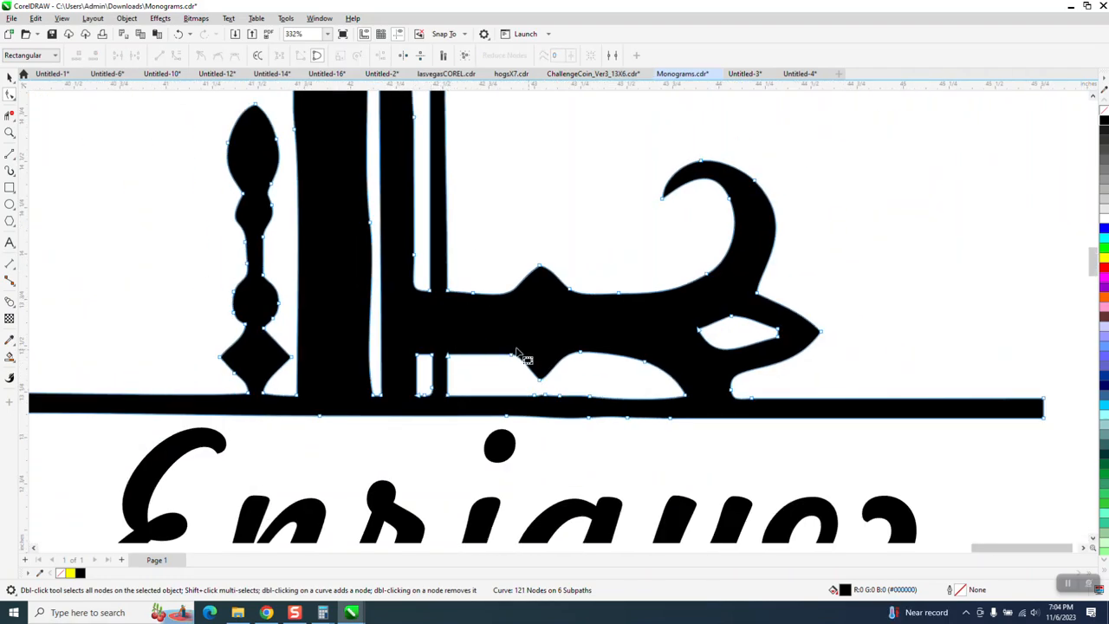
scroll(448, 295, "down", 2)
scroll(448, 295, "down", 4)
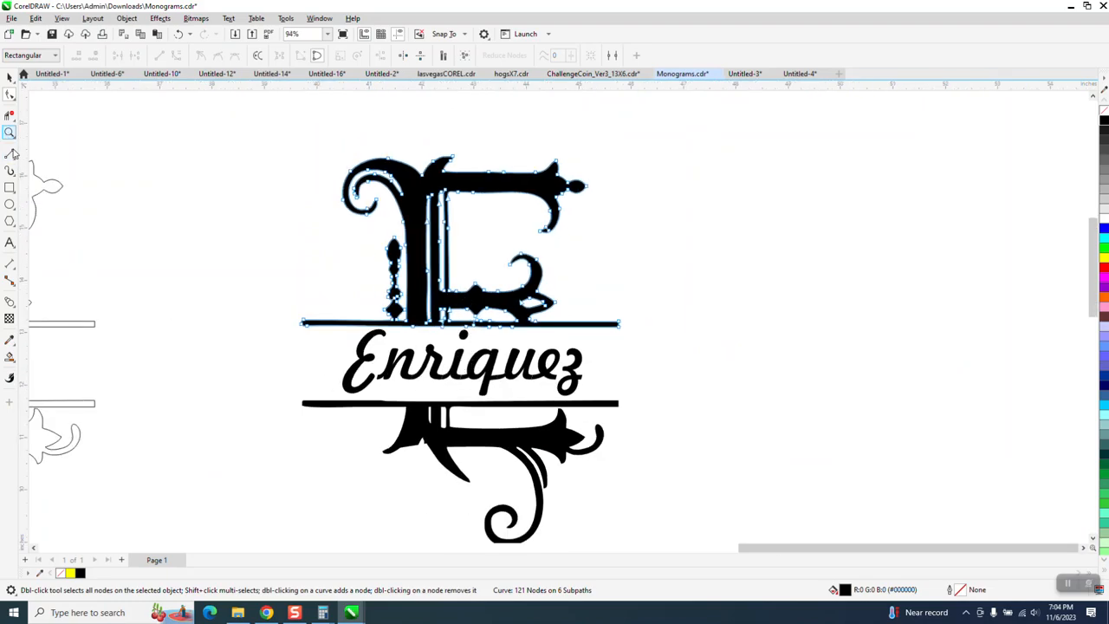
left_click_drag(404, 417, 482, 456)
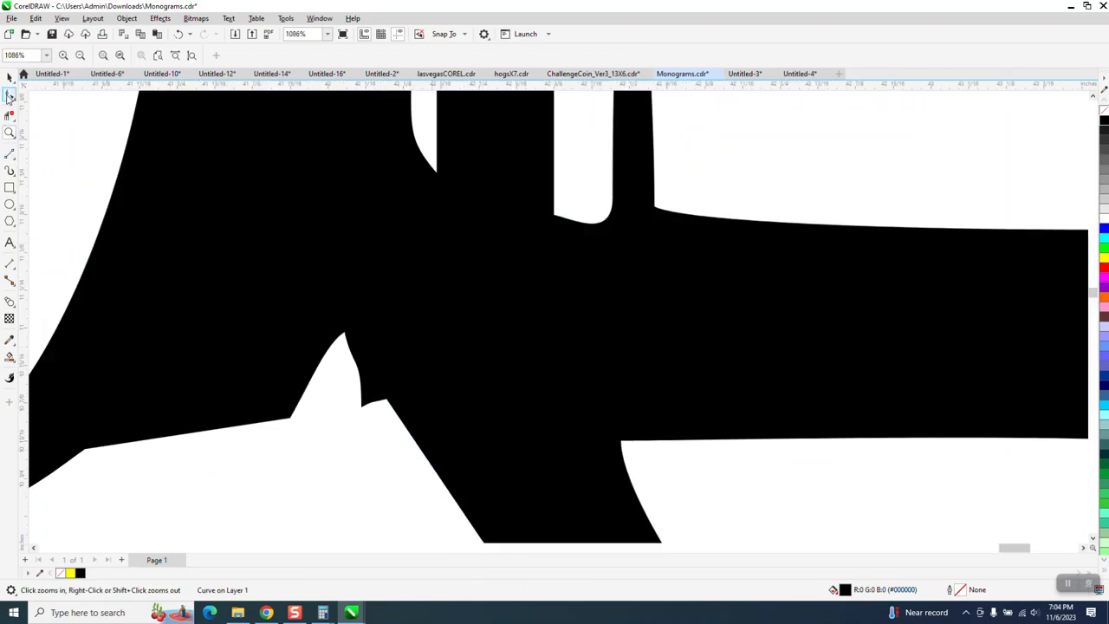
left_click(8, 97)
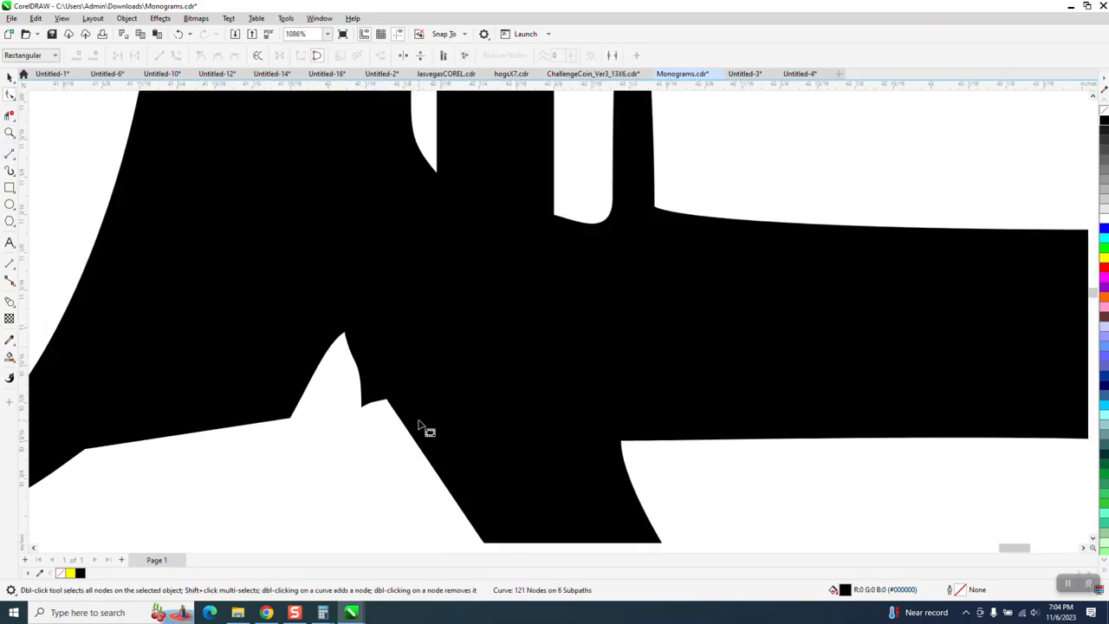
double_click(363, 407)
Step: Convert the sides of the pointed notch under the lower E's stem to straight lines
mouse_move(372, 307)
left_mouse_down()
mouse_move(393, 413)
mouse_move(363, 422)
left_mouse_up()
mouse_move(421, 307)
left_mouse_down()
mouse_move(421, 343)
mouse_move(348, 417)
left_mouse_up()
right_click(387, 398)
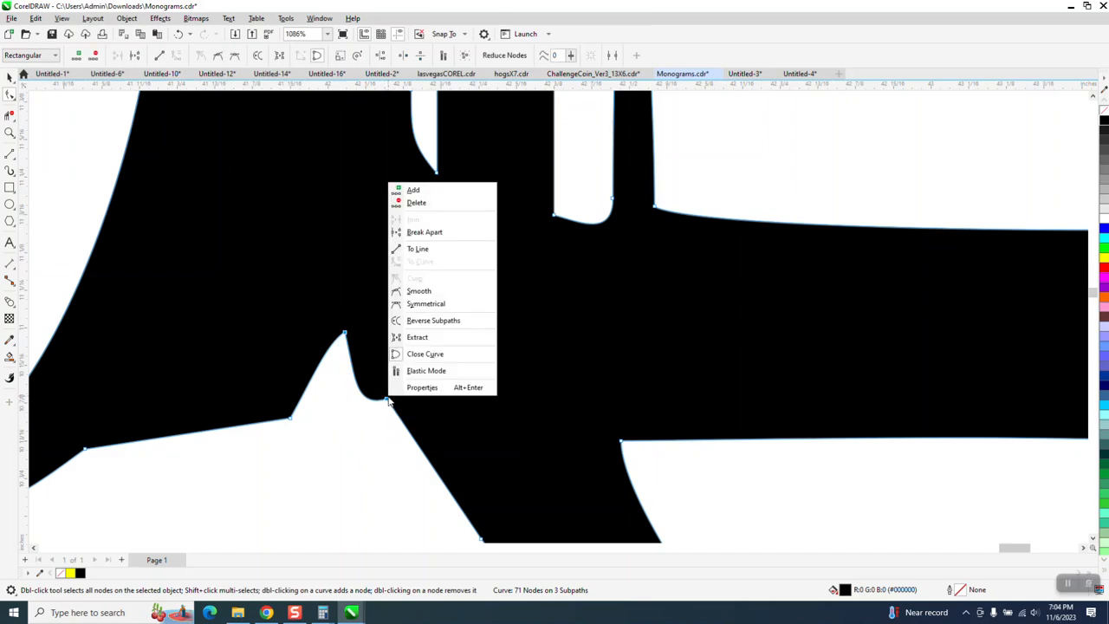
left_click(417, 249)
scroll(375, 381, "down", 4)
scroll(362, 394, "down", 1)
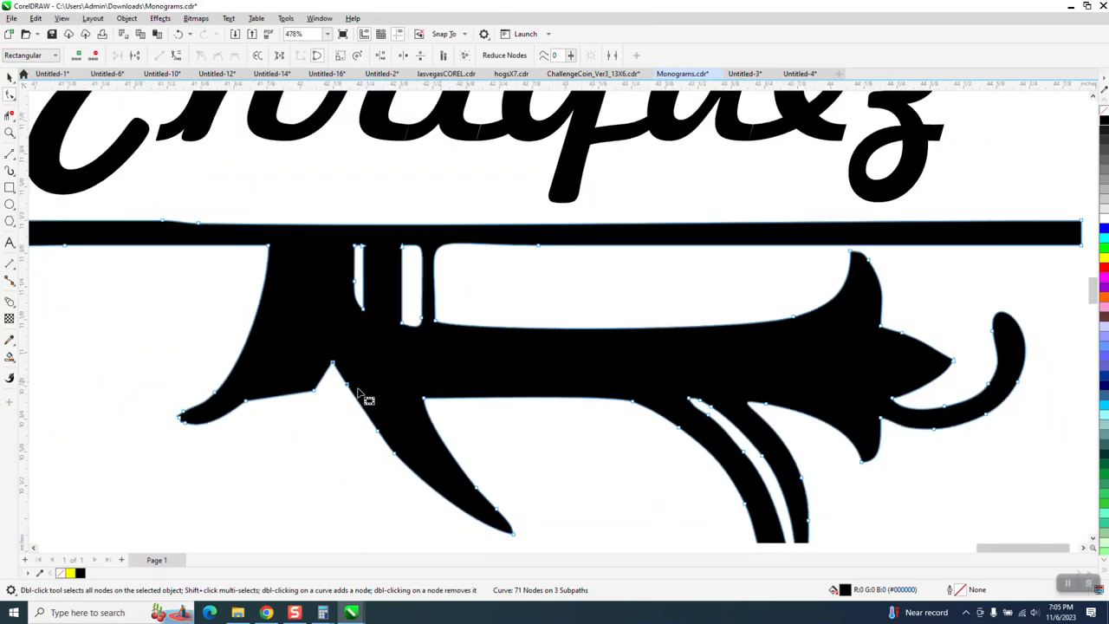
Step: Convert the notch's straight sides to curves and bend them slightly around the notch's peak
left_click(10, 134)
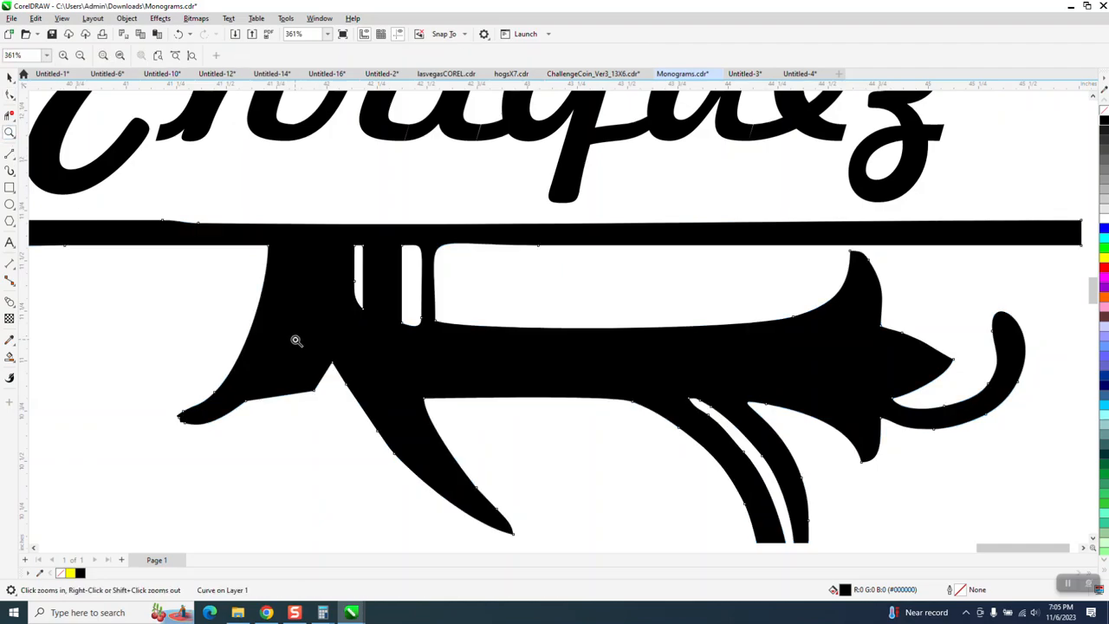
left_click_drag(297, 341, 434, 425)
left_click(10, 97)
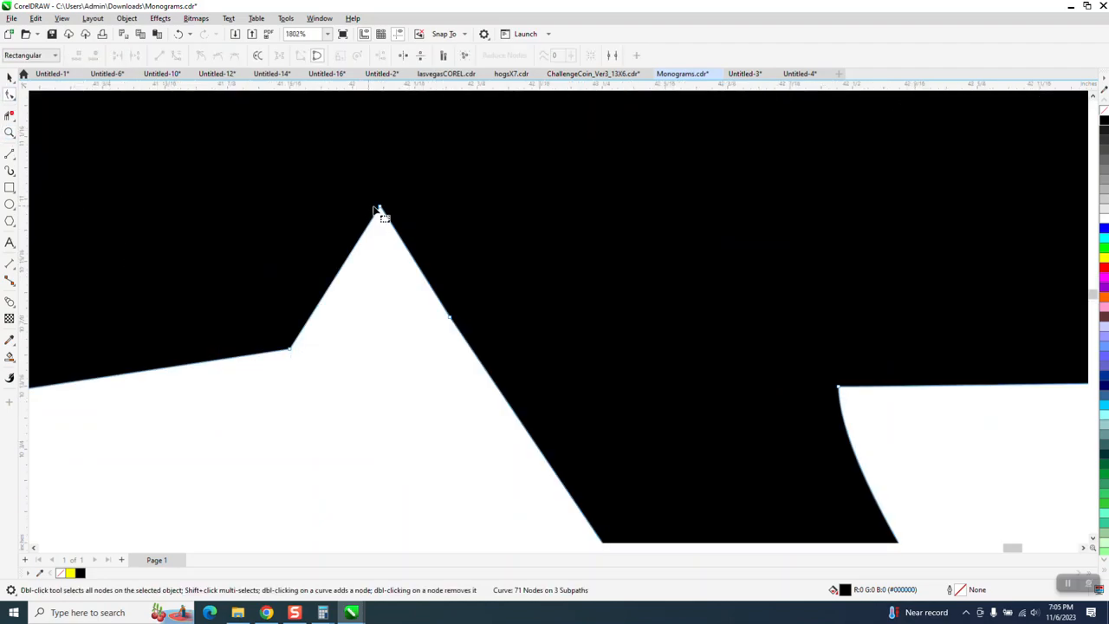
left_click_drag(232, 191, 554, 424)
right_click(452, 321)
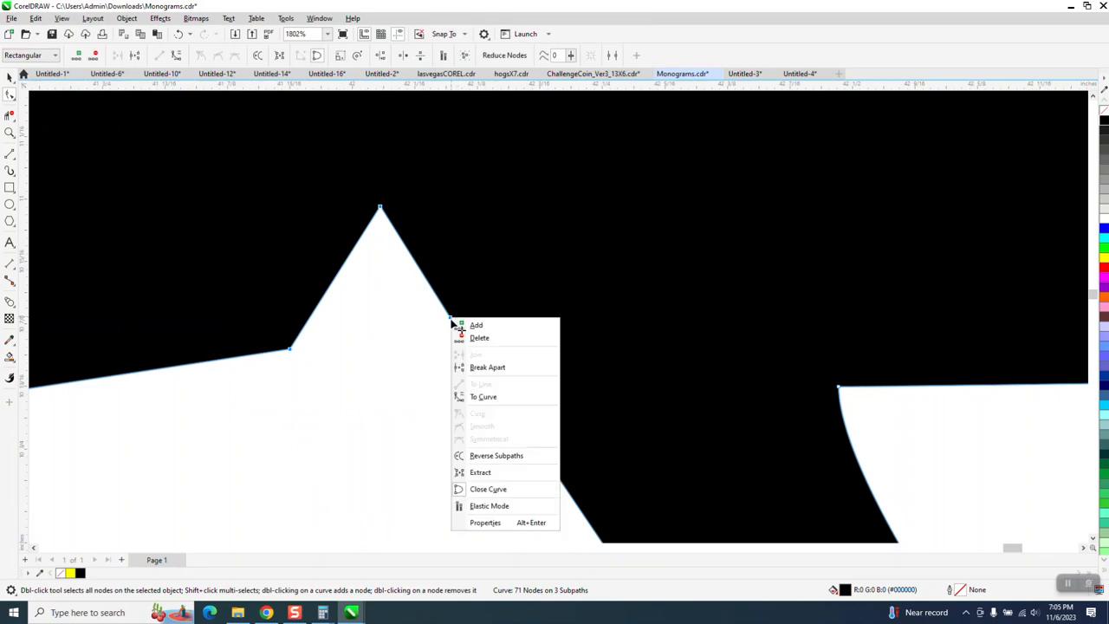
left_click(473, 396)
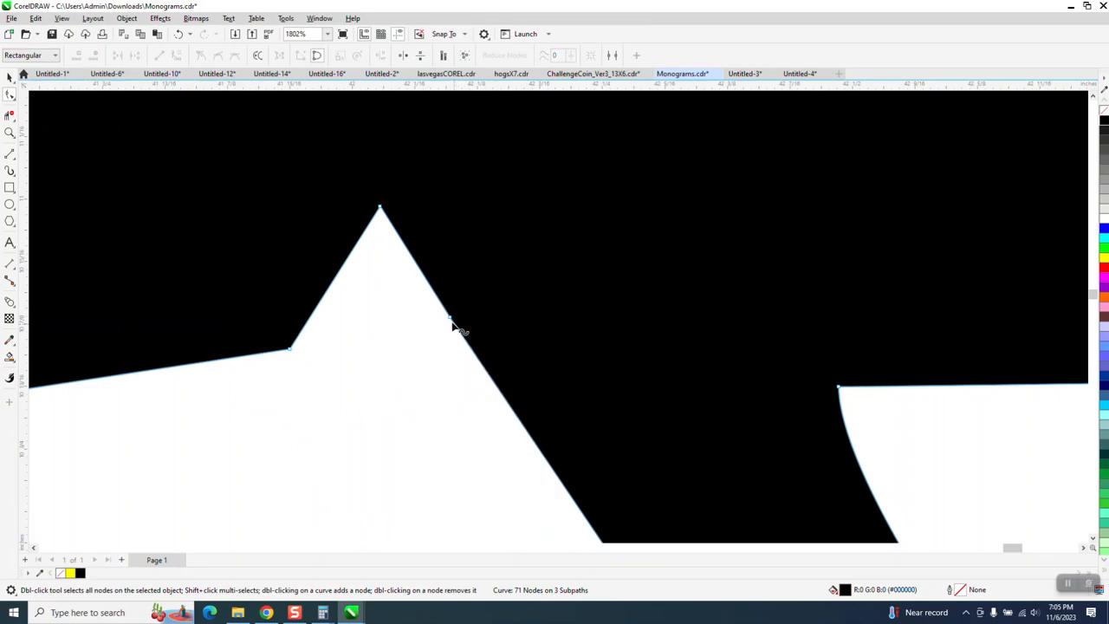
left_click(436, 295)
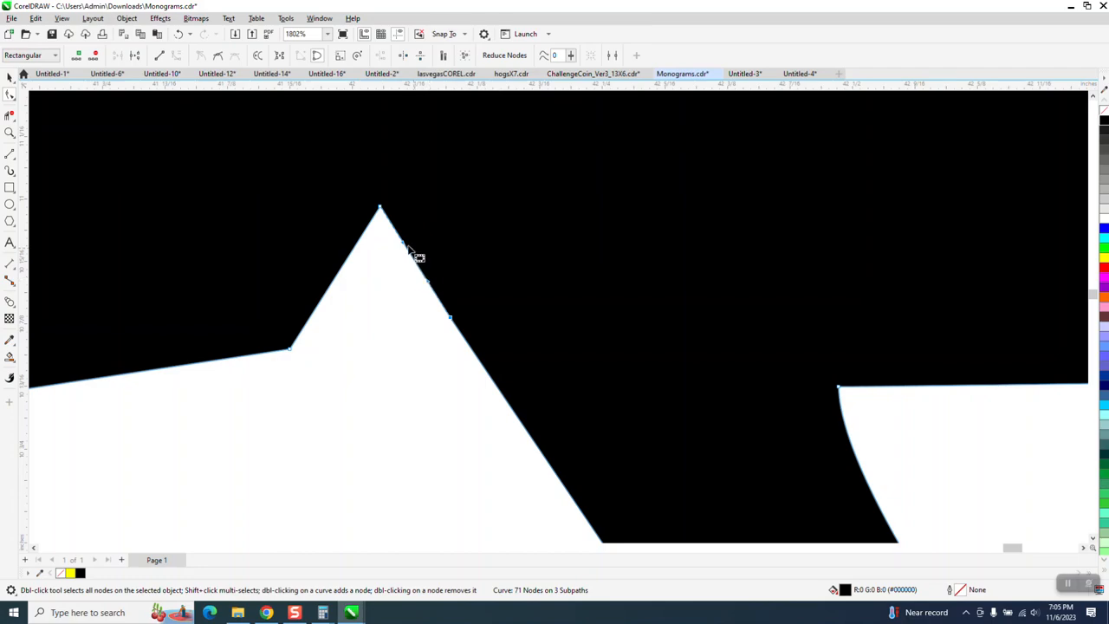
left_click_drag(404, 244, 394, 286)
scroll(364, 398, "down", 3)
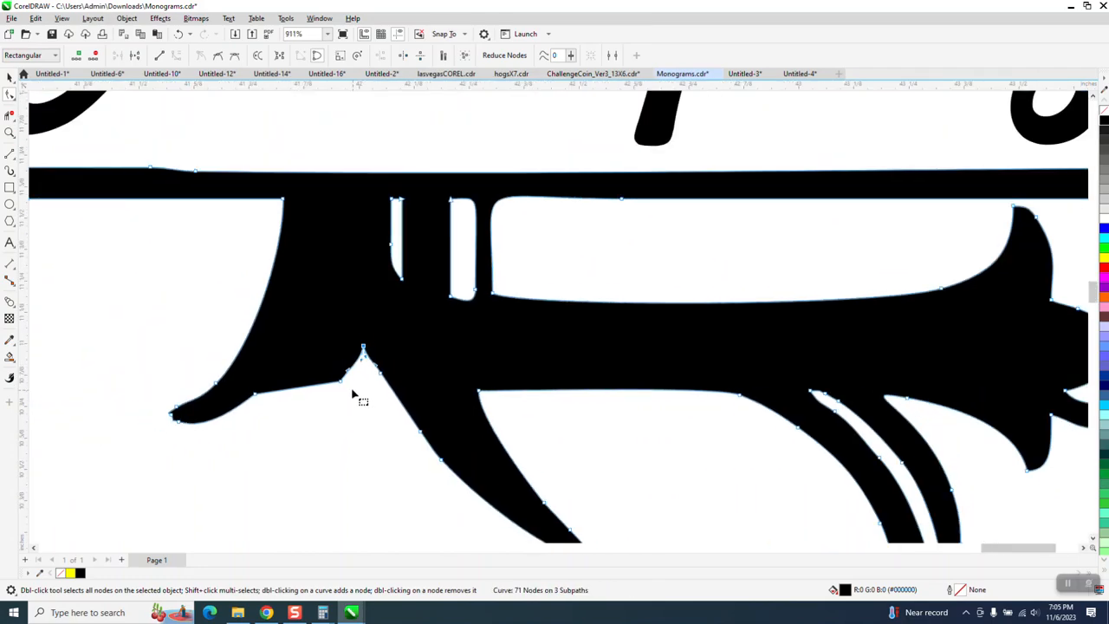
scroll(349, 393, "down", 1)
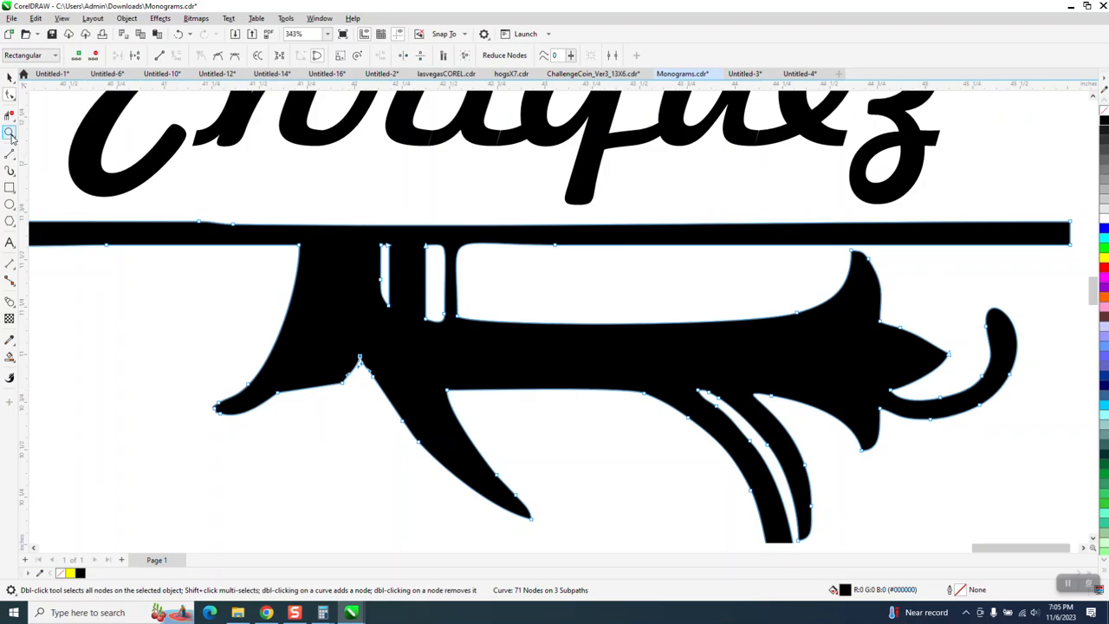
Step: Delete the extra node at the ragged tip of the lower E's outer leg spur to round the tip off
left_click(10, 132)
left_click_drag(164, 368, 279, 431)
left_click(9, 95)
left_click(443, 376)
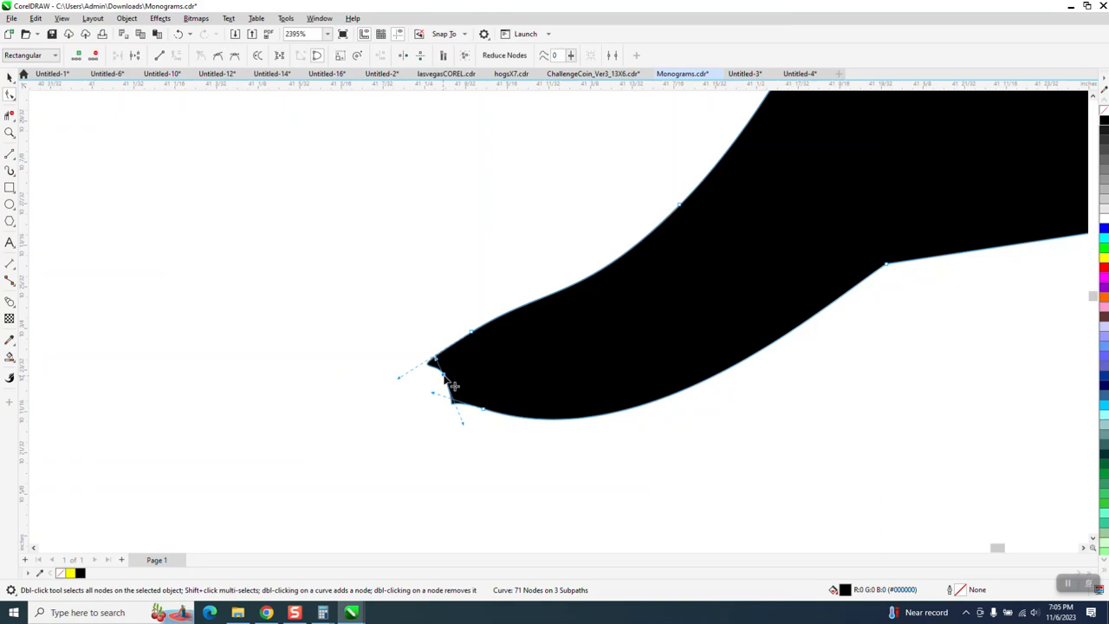
key("Delete")
Step: Move the whole filled E monogram with its surname above the page and delete the original E bitmap from the yellow rectangle
scroll(202, 384, "down", 6)
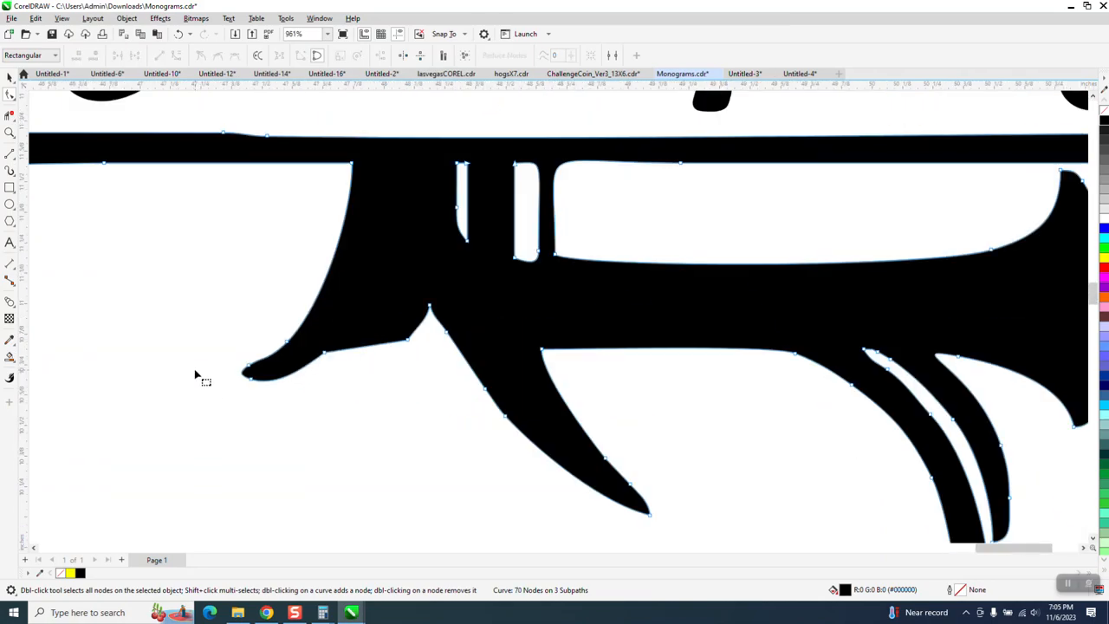
scroll(197, 374, "down", 4)
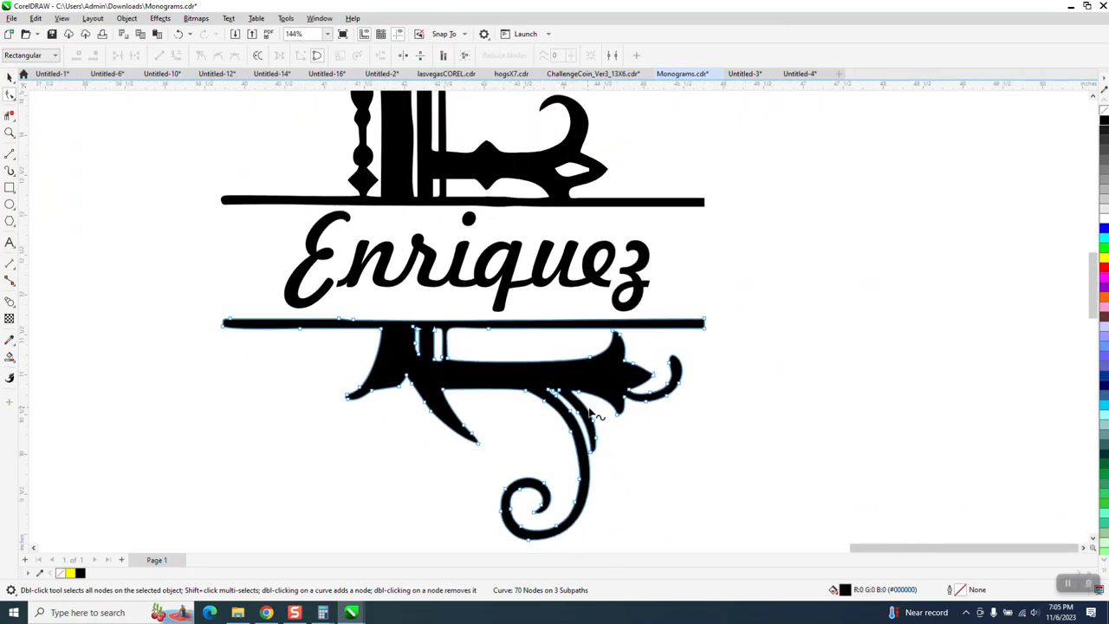
scroll(557, 496, "down", 2)
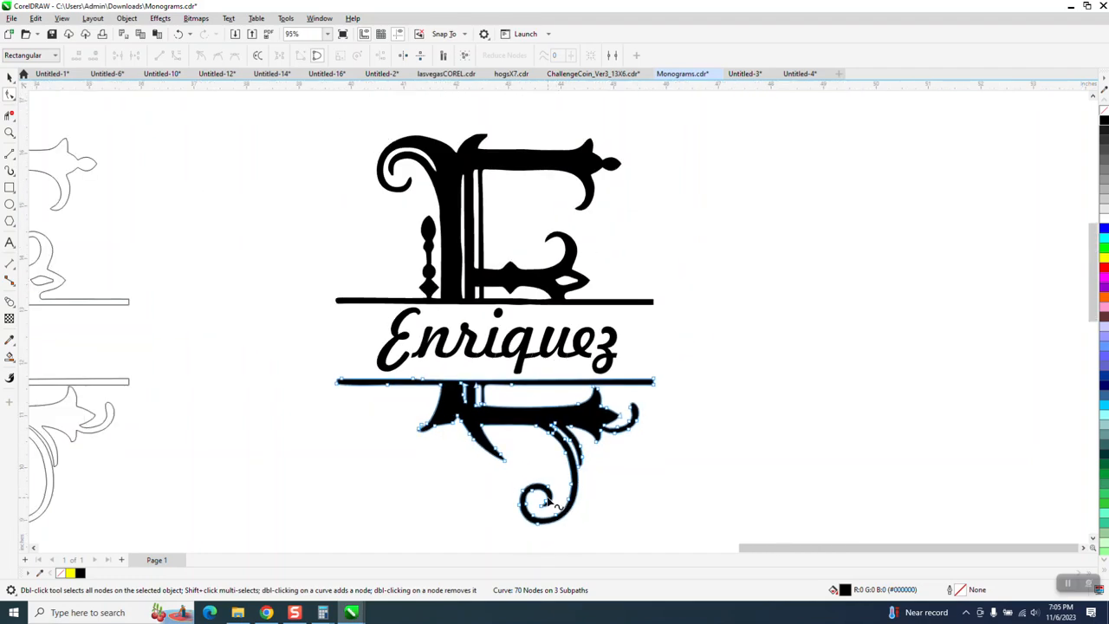
scroll(901, 468, "down", 2)
scroll(871, 450, "down", 2)
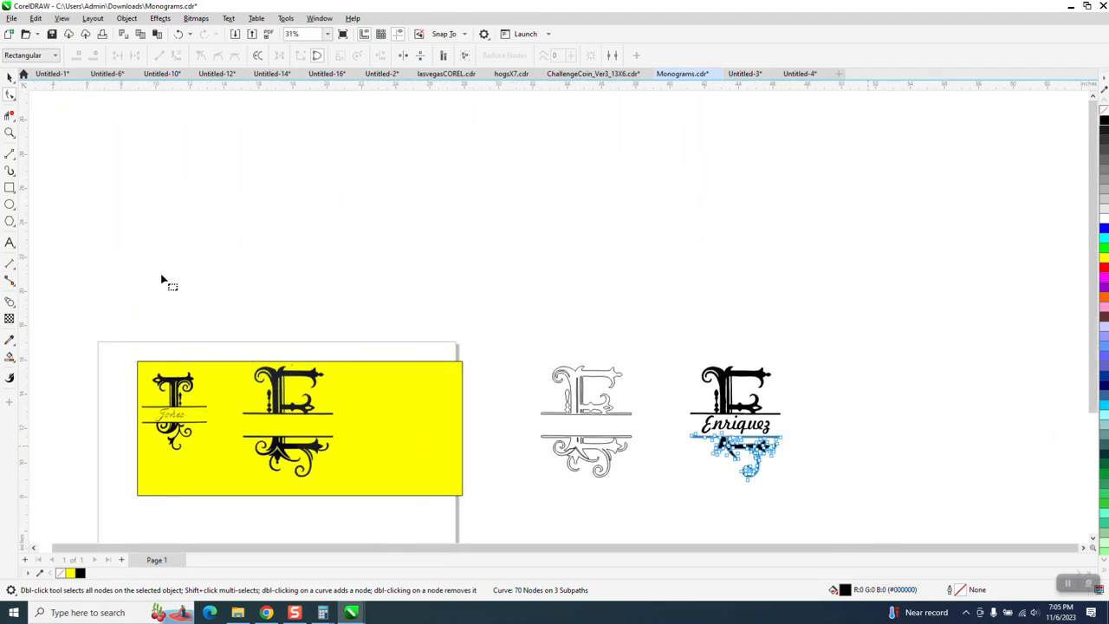
left_click(10, 78)
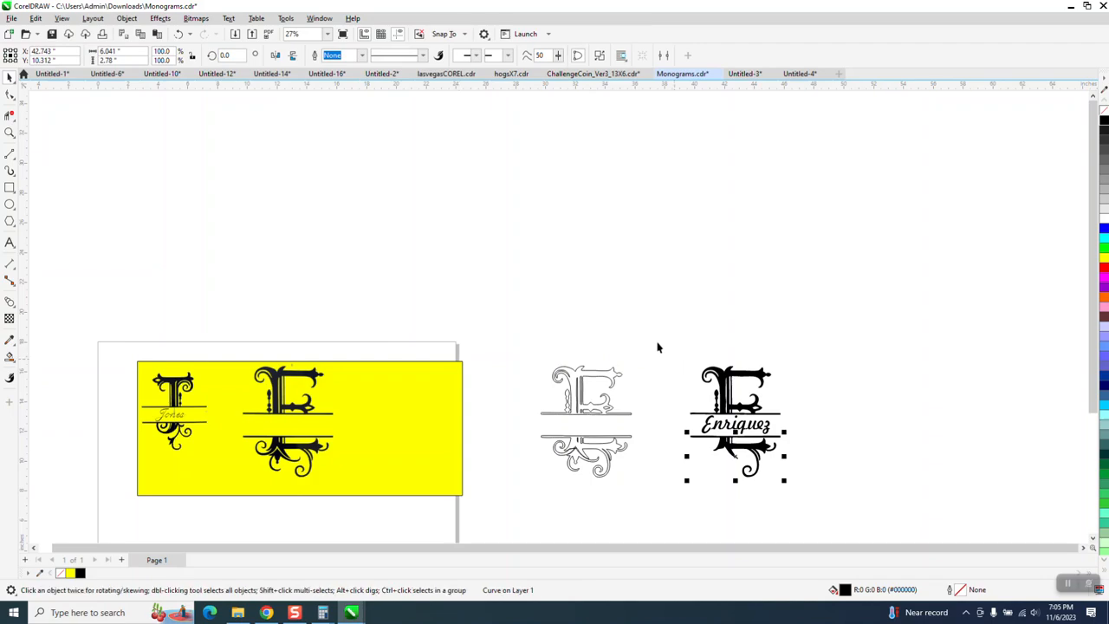
left_click_drag(807, 499, 810, 500)
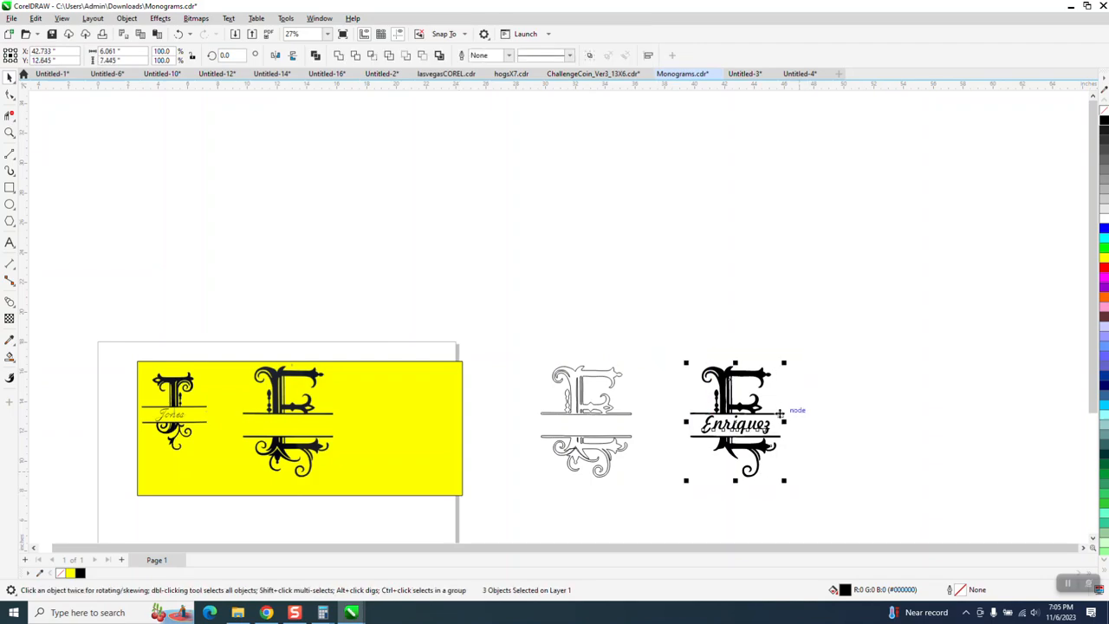
left_click_drag(737, 421, 355, 222)
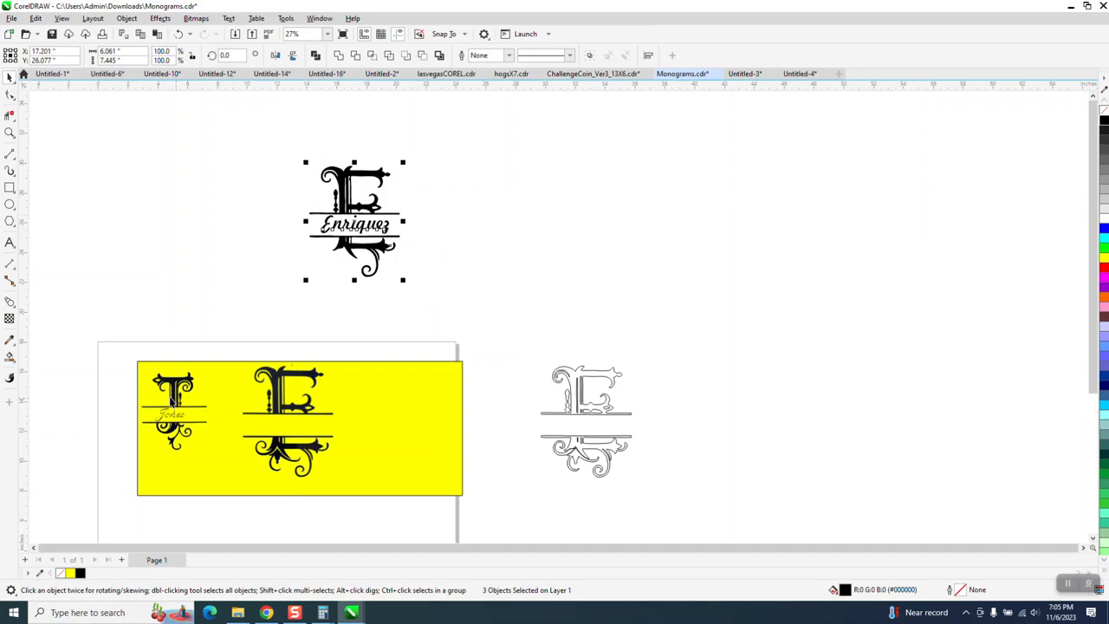
left_click_drag(228, 352, 401, 492)
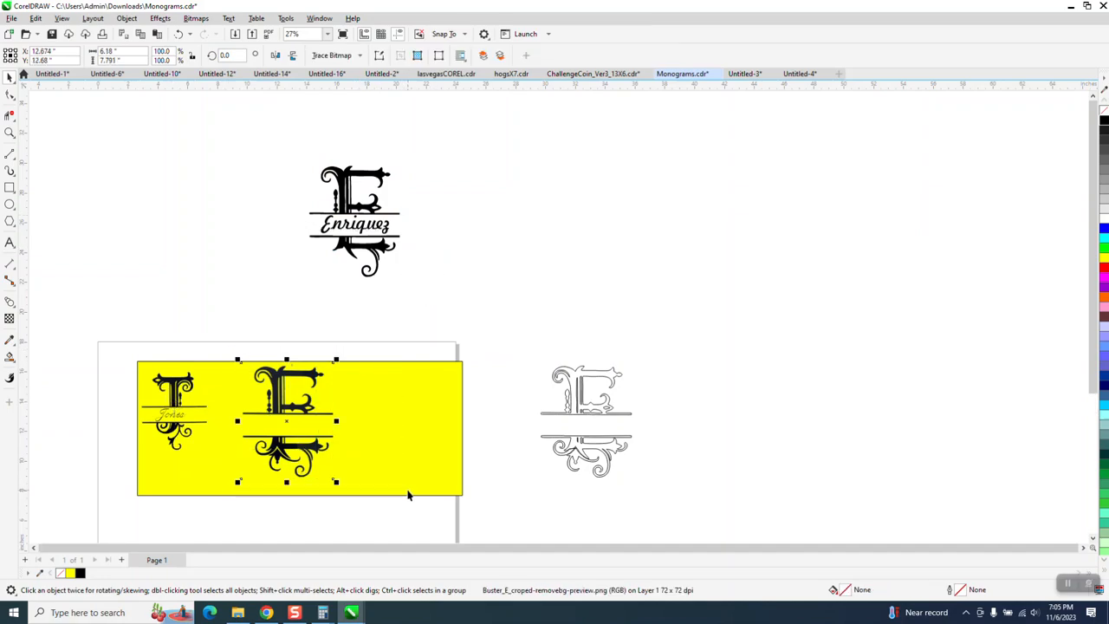
key("Delete")
Step: Display the drawing as a wireframe and delete the yellow background rectangle behind the J monogram
left_click(10, 132)
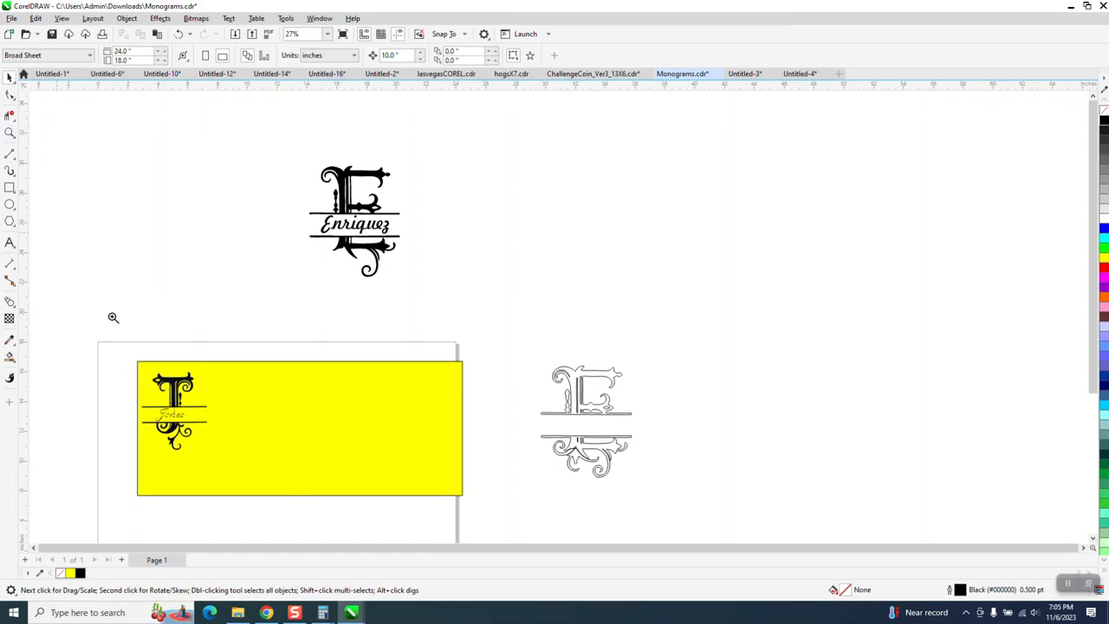
left_click_drag(233, 431, 234, 433)
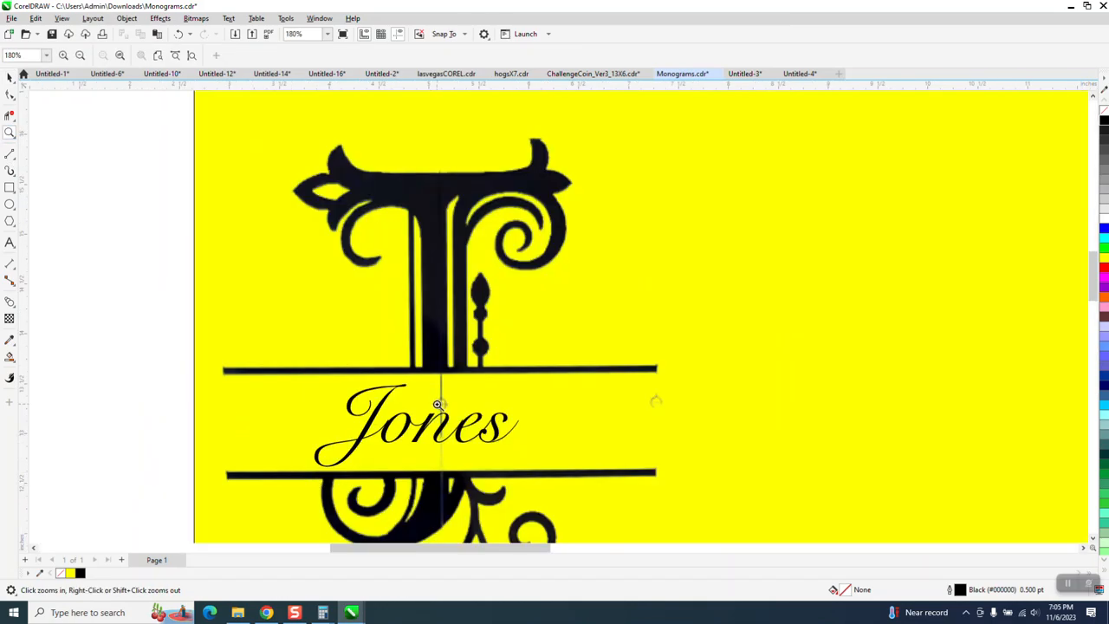
scroll(364, 320, "down", 3)
left_click(9, 76)
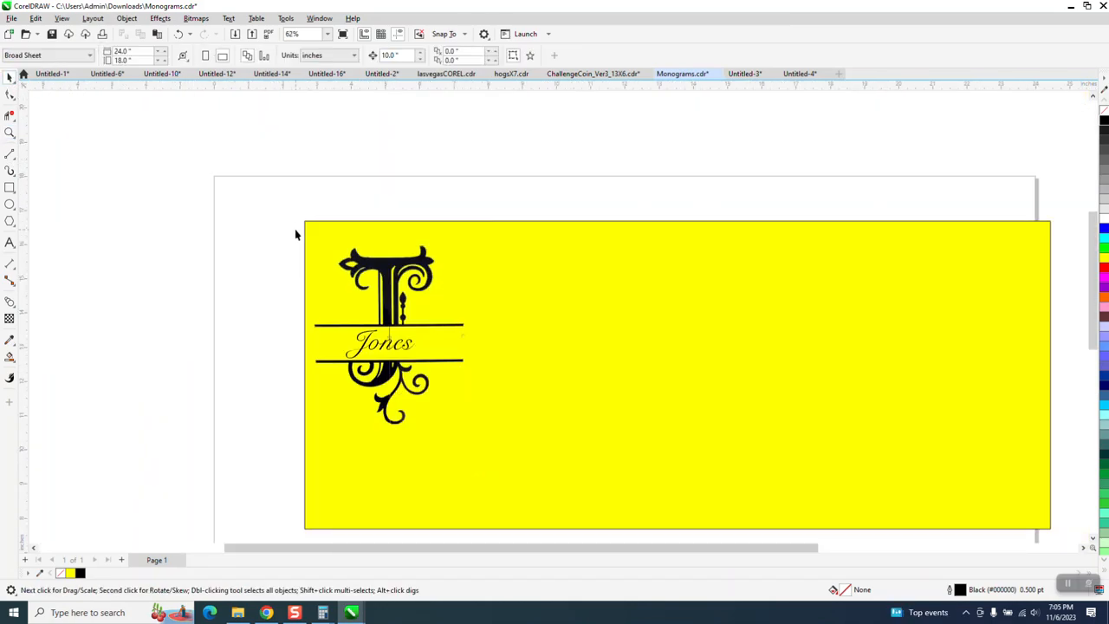
left_click(390, 248)
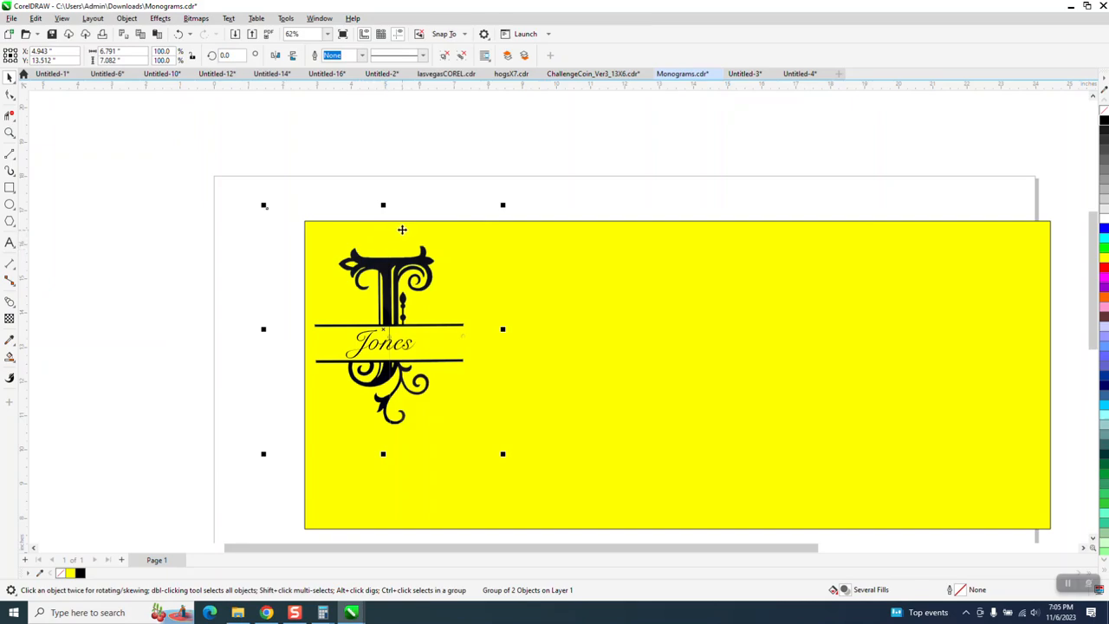
left_click_drag(524, 279, 528, 279)
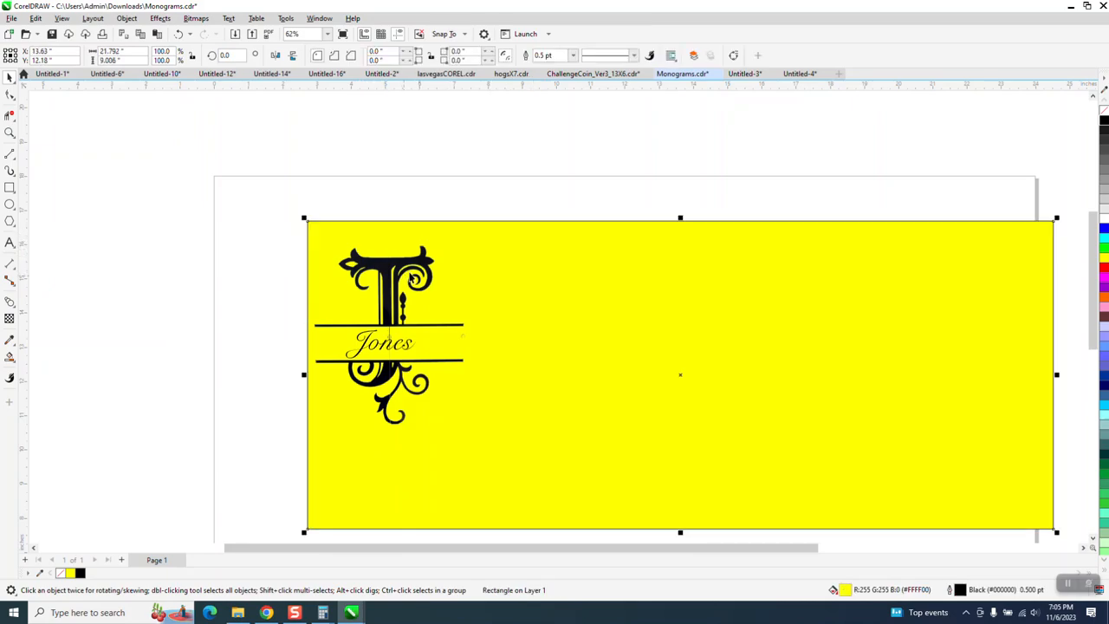
left_click(417, 259)
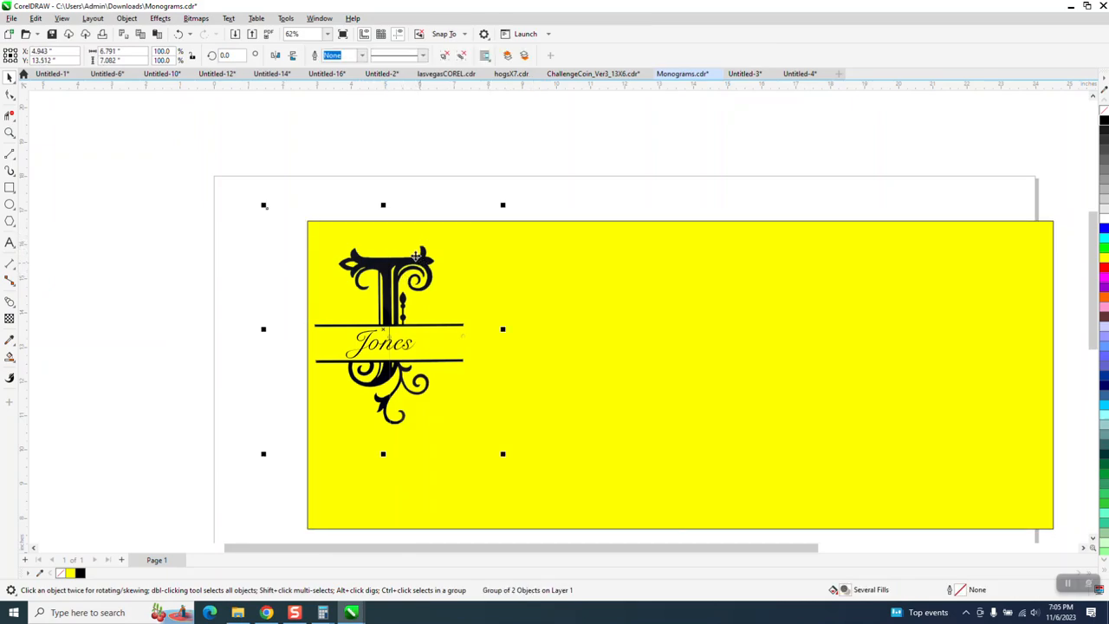
left_click(62, 18)
left_click(86, 35)
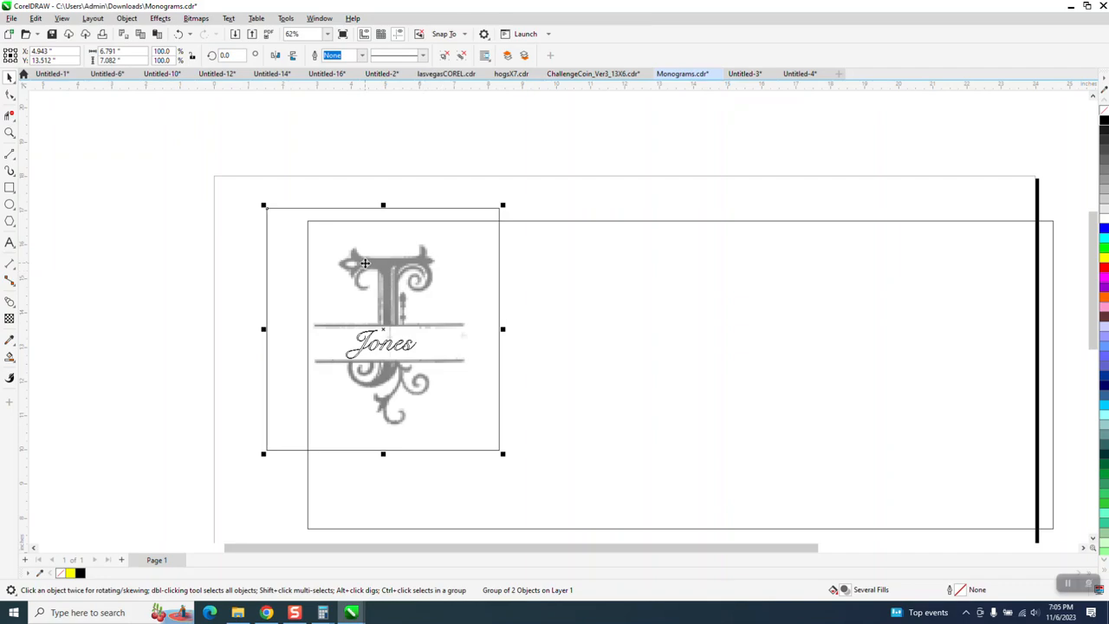
left_click(620, 222)
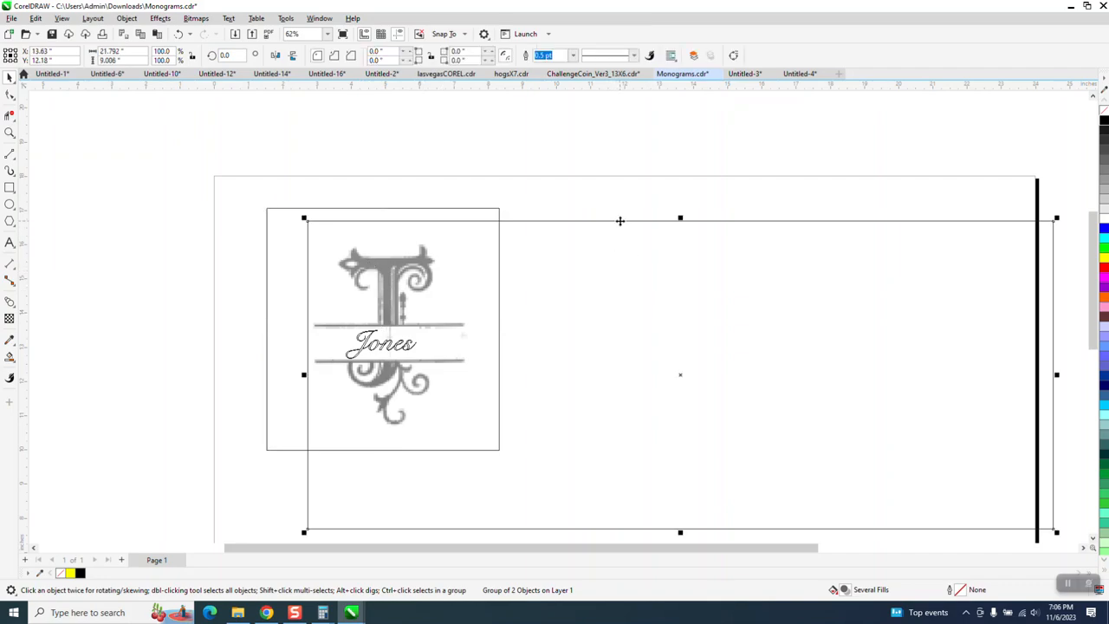
key("Delete")
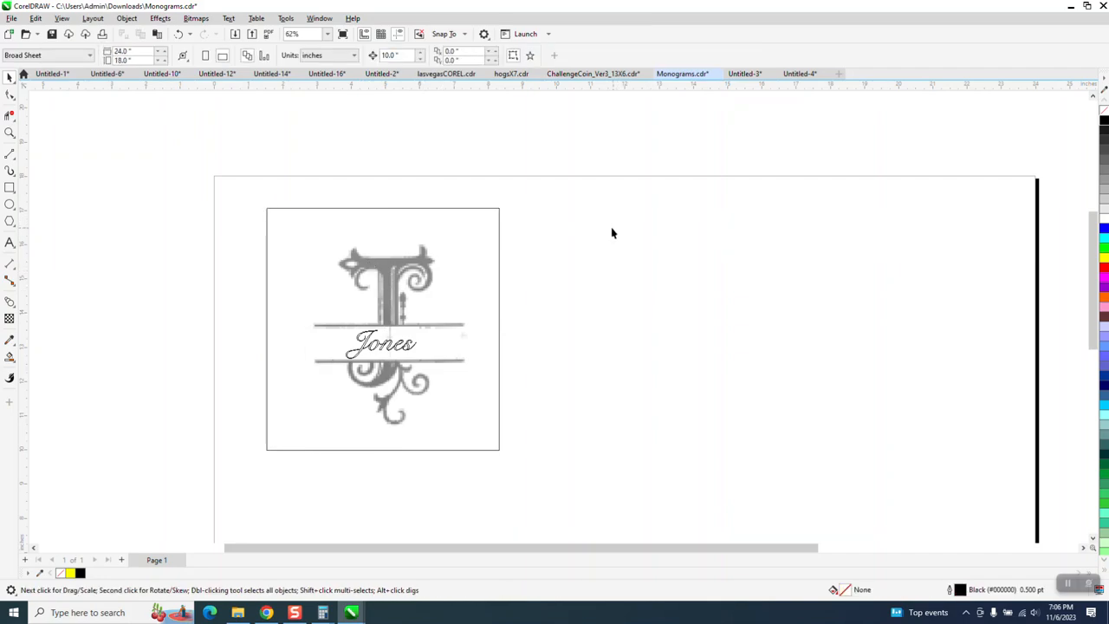
Step: Select the J monogram group, restore the Enhanced view, and clear the selection
left_click(499, 242)
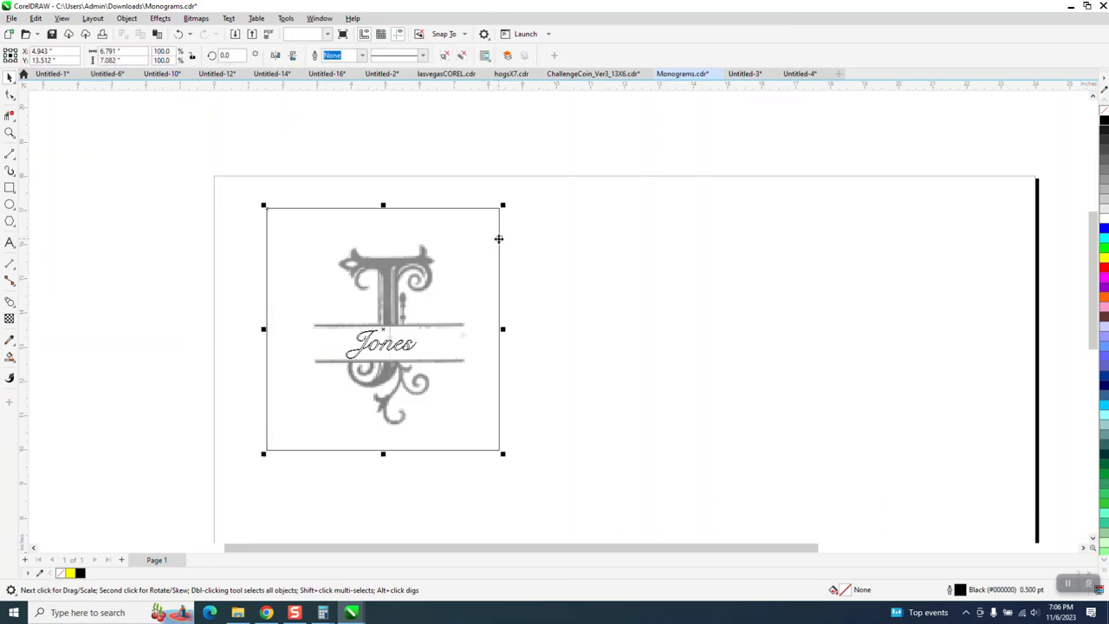
left_click(62, 18)
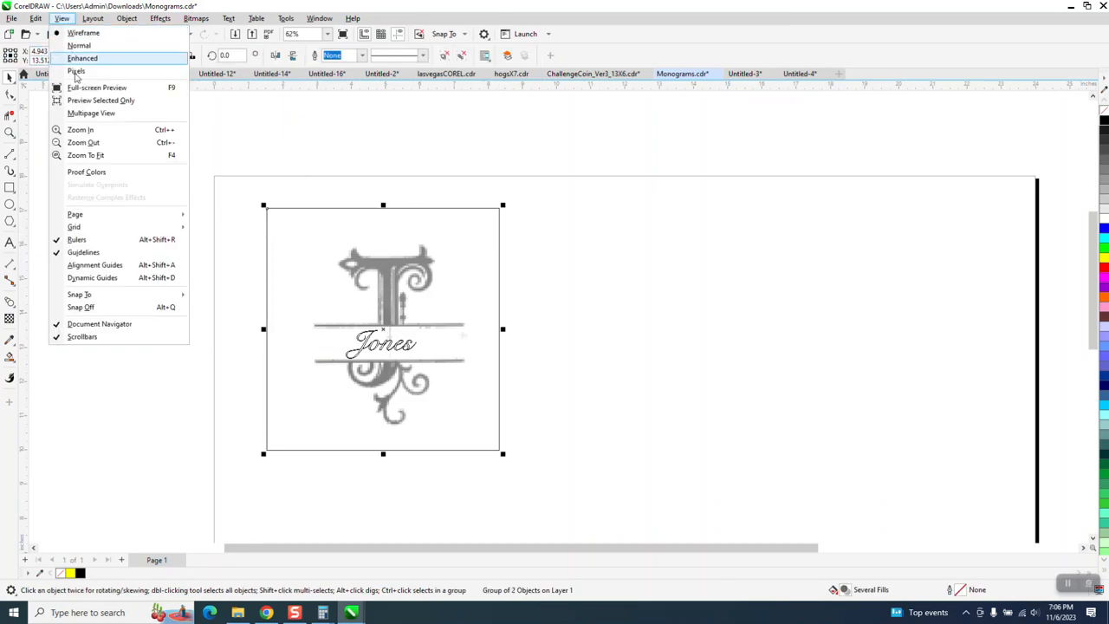
left_click(83, 58)
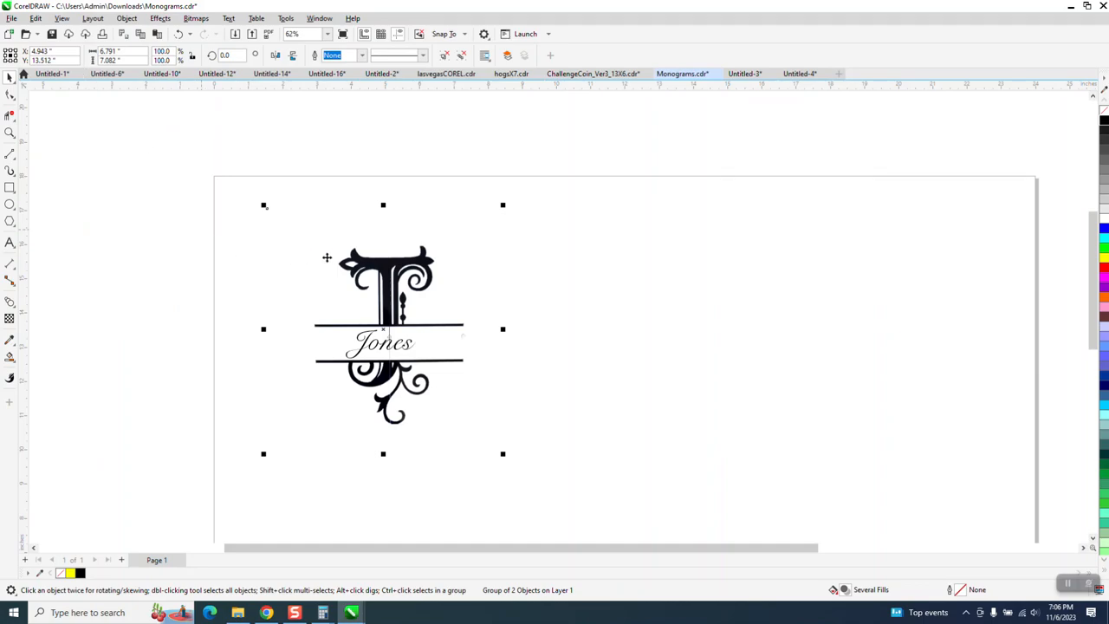
left_click(464, 344)
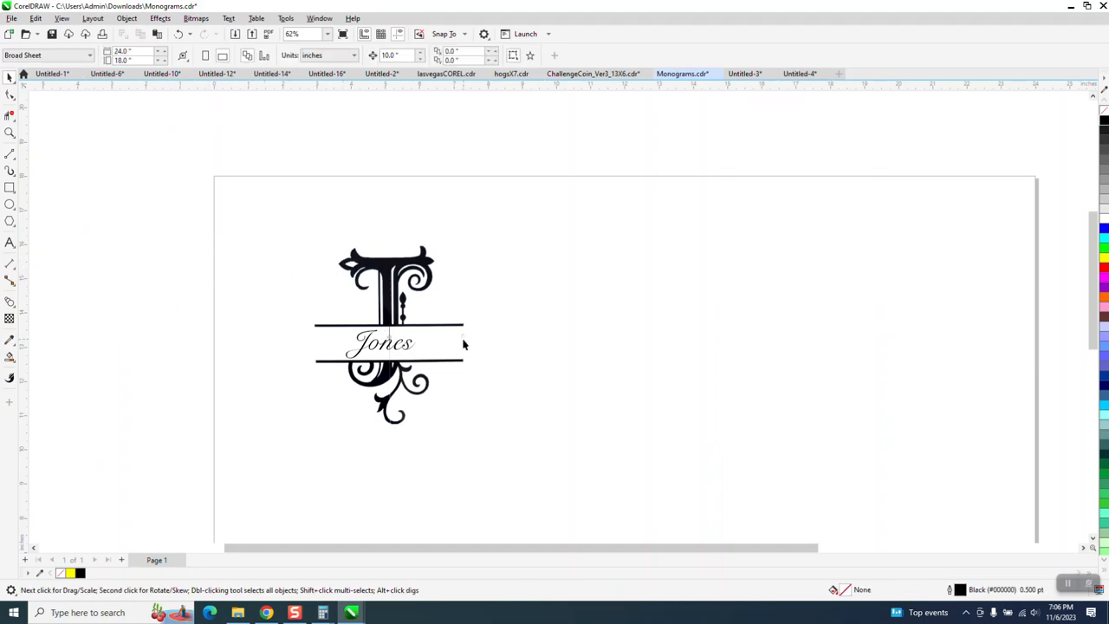
Step: Ungroup the J monogram so its bitmap and surname text are separate objects
left_click(412, 346)
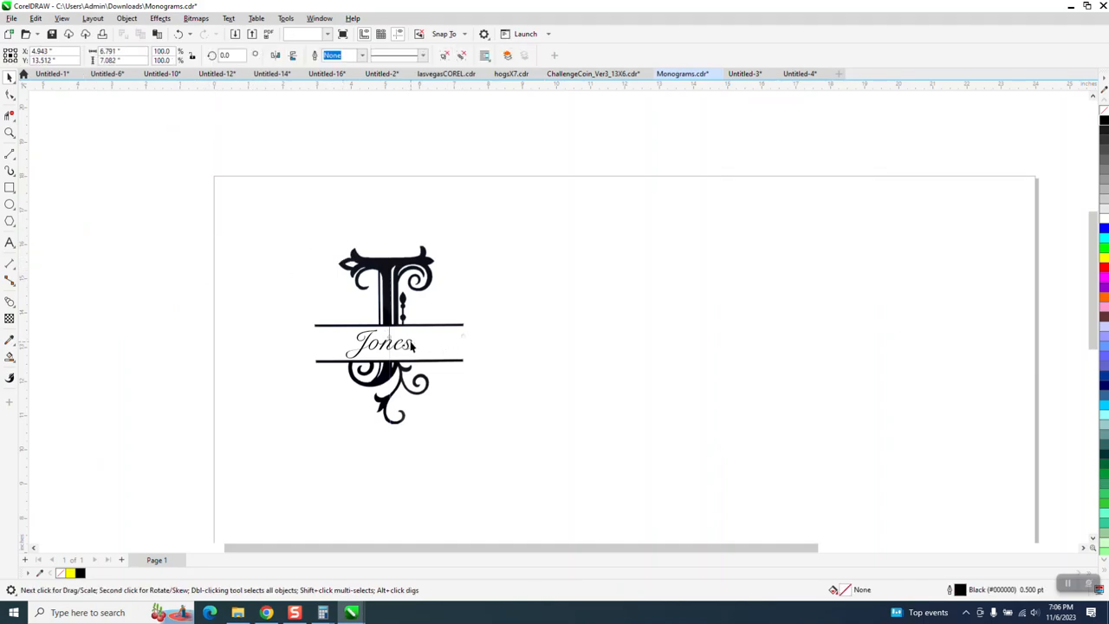
left_click(126, 18)
mouse_move(149, 214)
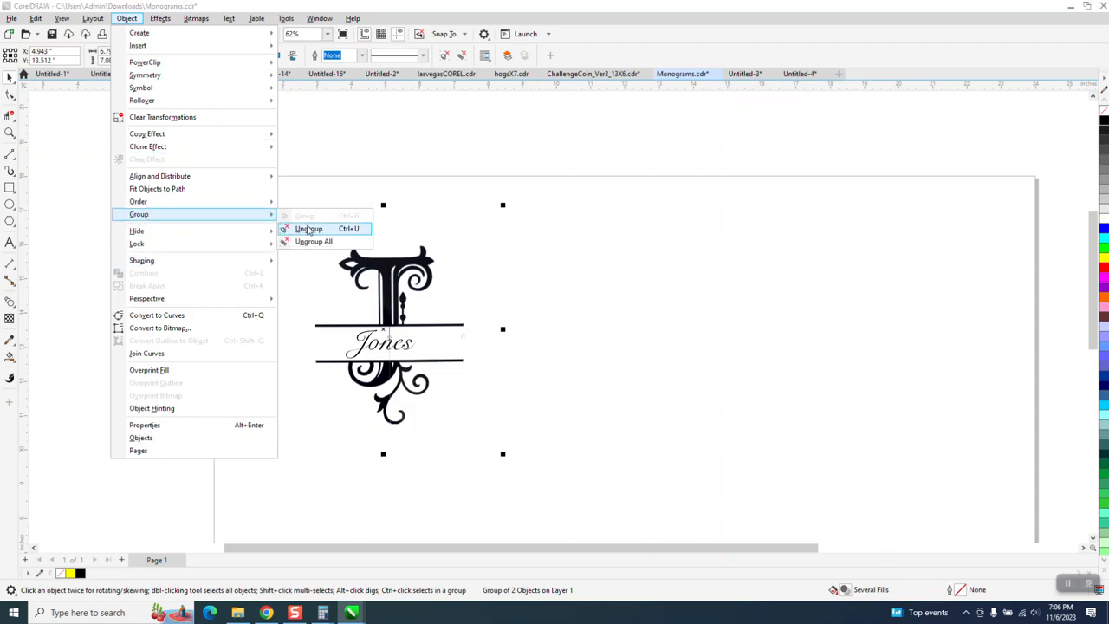
left_click(295, 227)
left_click(154, 246)
Step: Move the surname text 10 inches to the right of the J monogram and set its font to Freehand521 BT
left_click(413, 345)
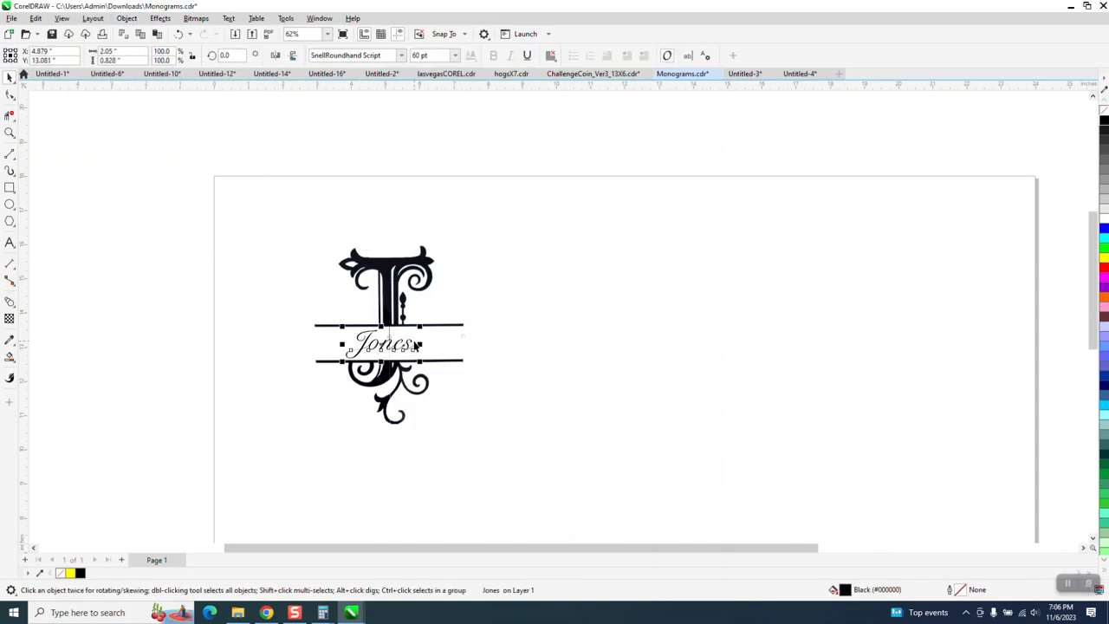
key("Right")
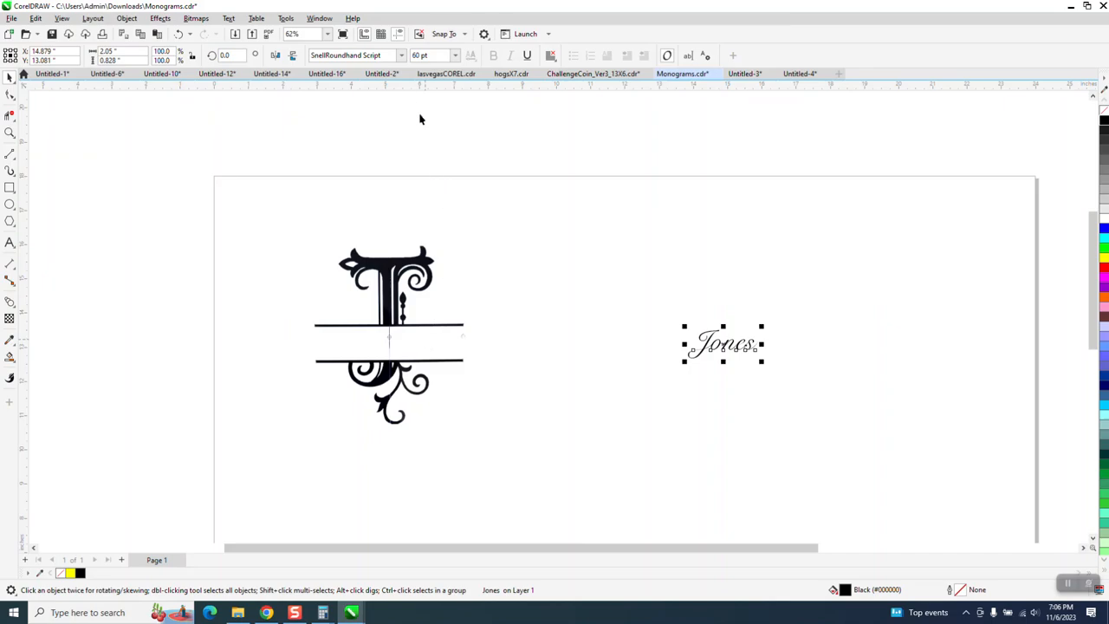
left_click(400, 56)
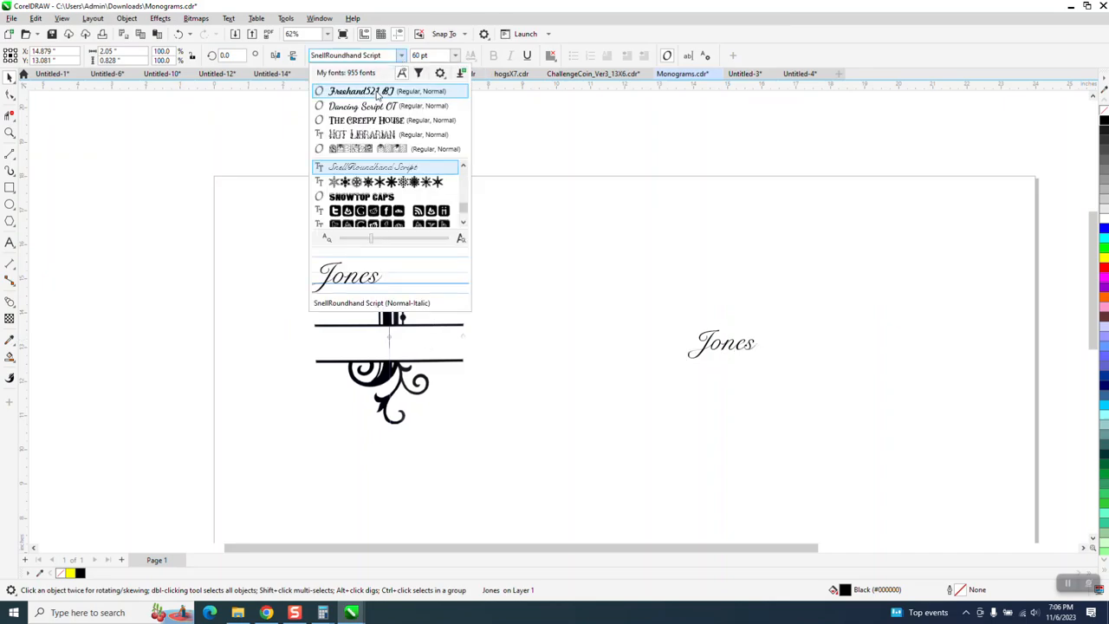
left_click(374, 100)
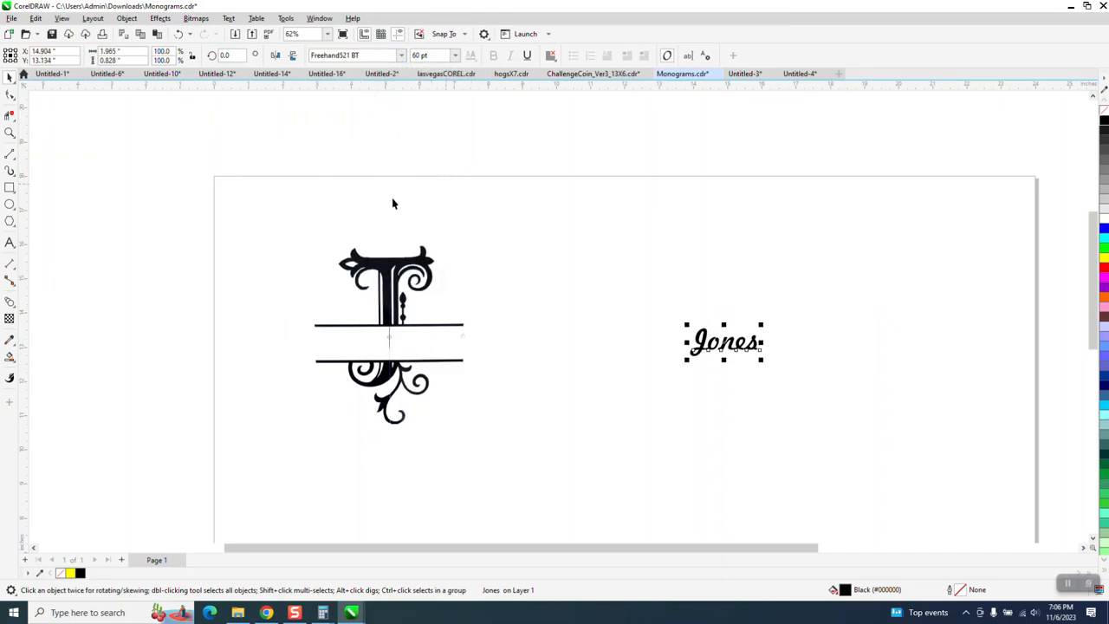
Step: Trace the J monogram bitmap with an Outline Trace using the Clipart image type and default settings
left_click(389, 337)
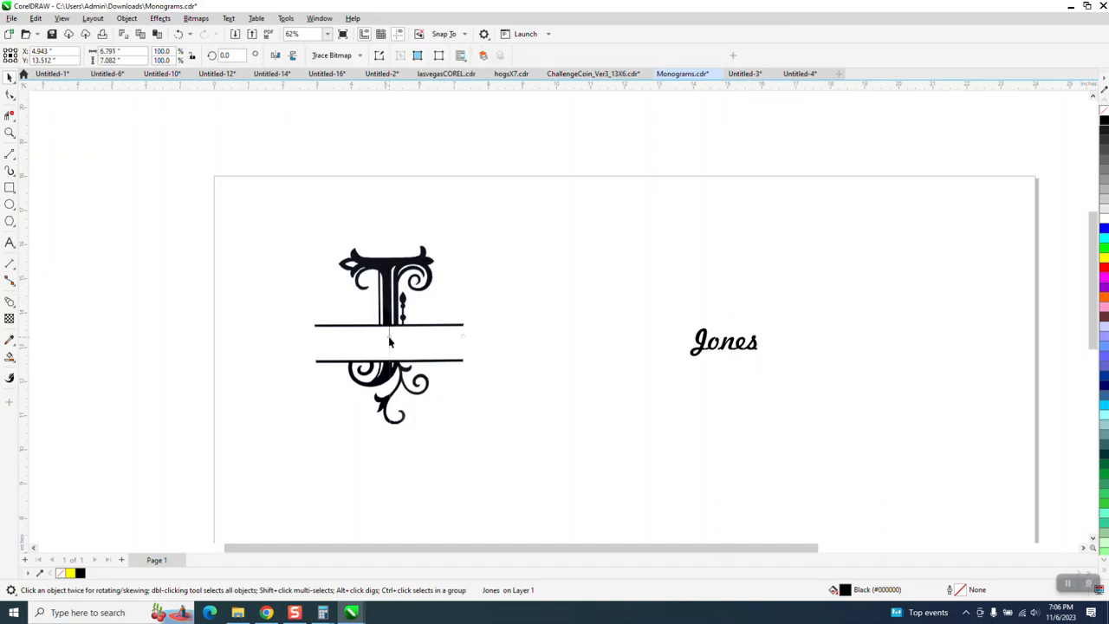
left_click(359, 56)
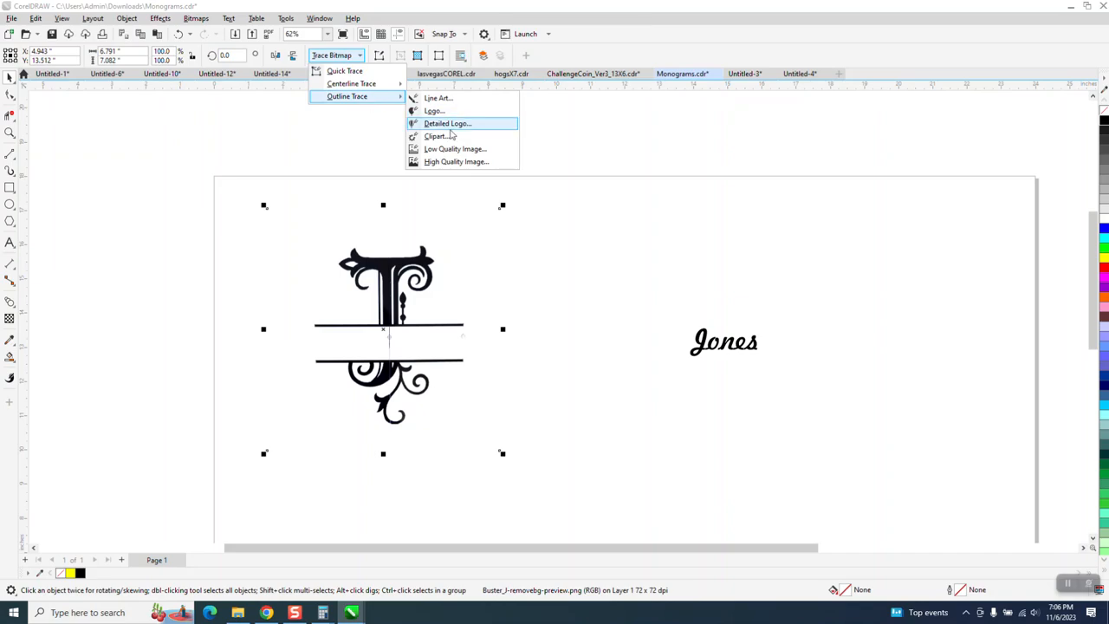
left_click(438, 144)
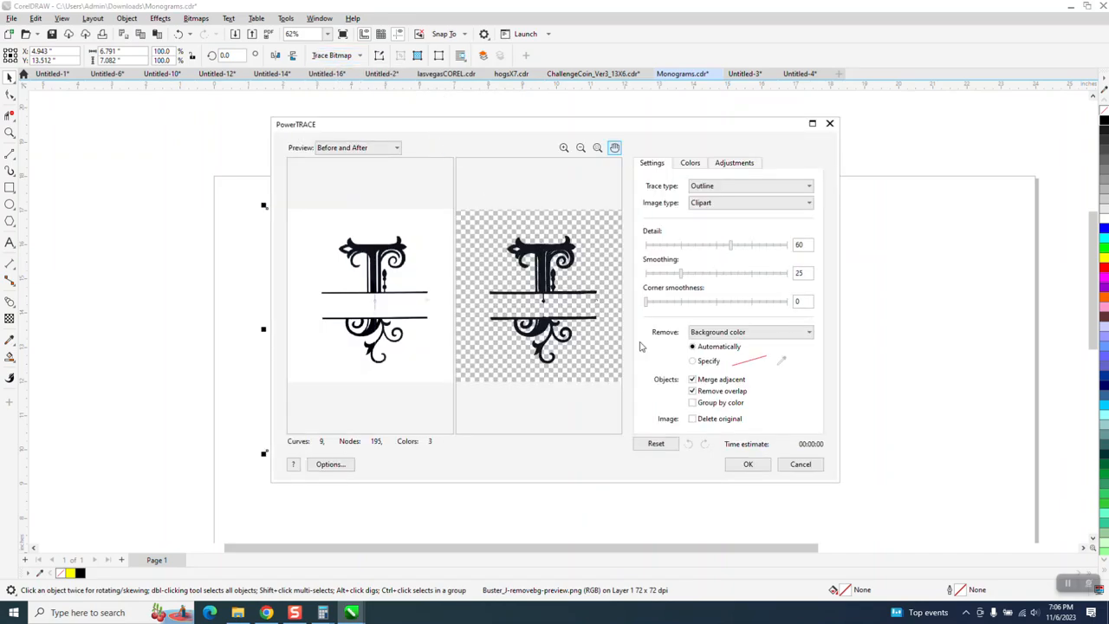
left_click(743, 464)
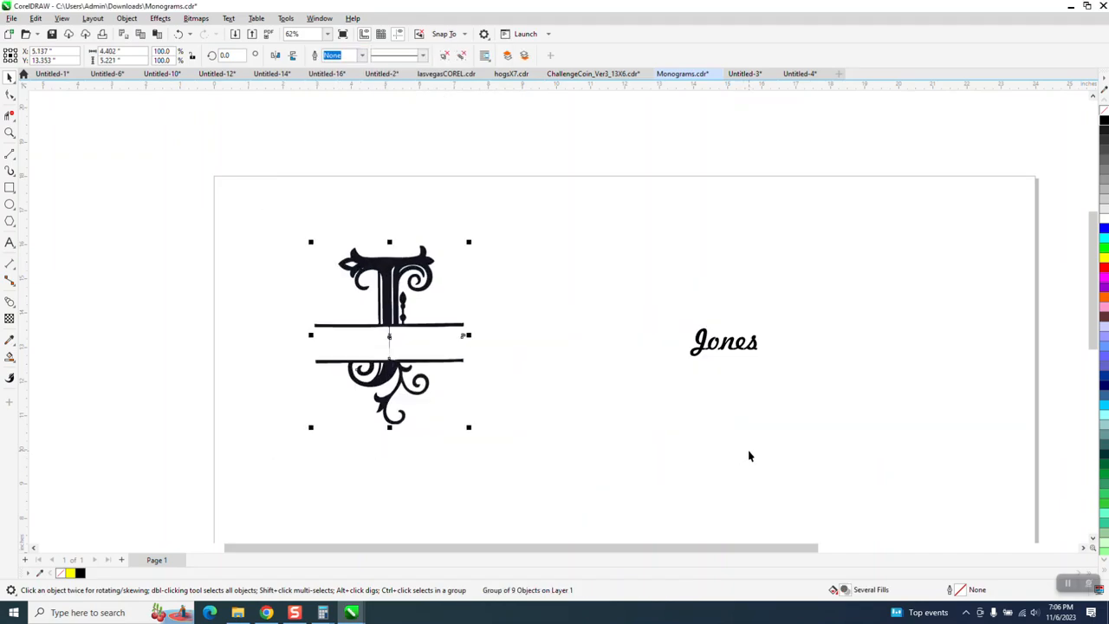
Step: Move the traced J clear of the bitmap with the surname centred in its gap, placing both 10 inches right of the original
key("ctrl+z")
scroll(741, 467, "down", 2)
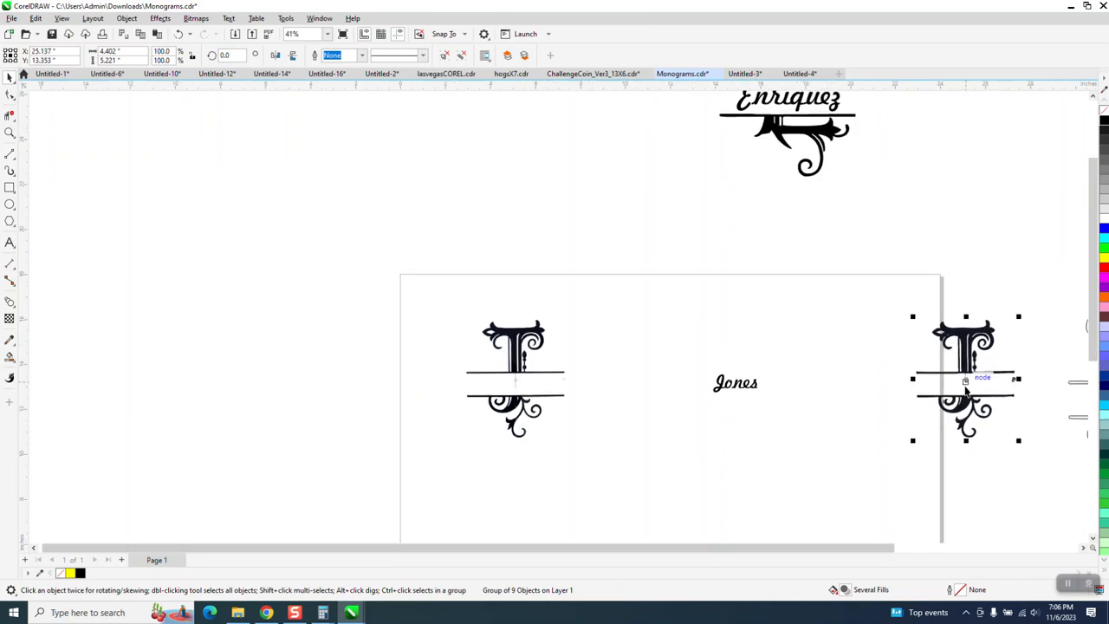
left_click_drag(756, 389, 923, 378)
left_click_drag(909, 317, 1029, 458)
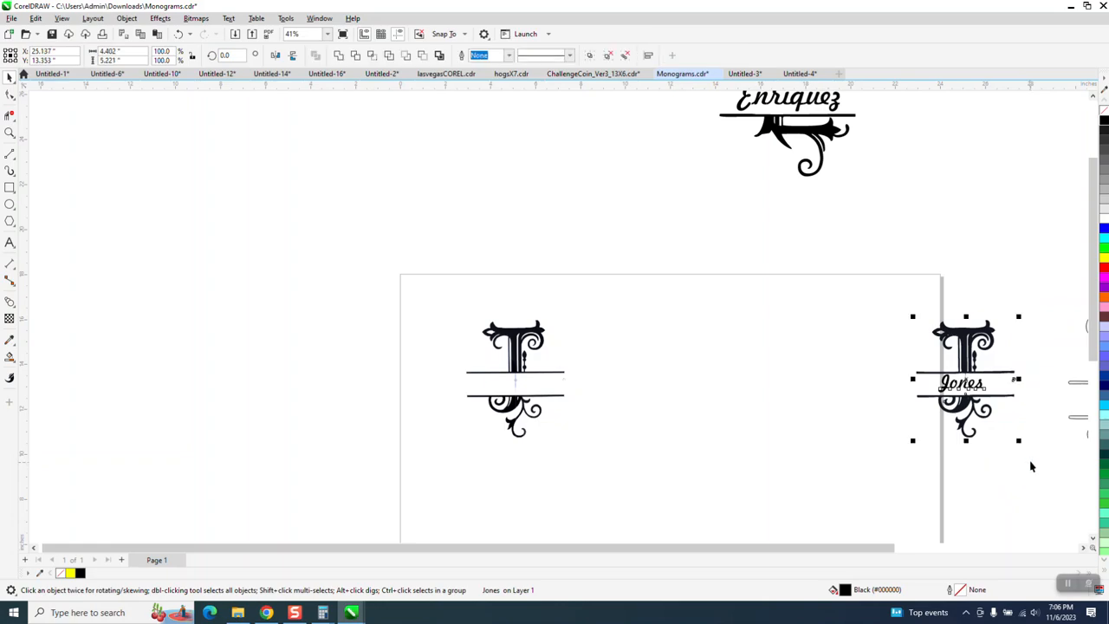
key("Left")
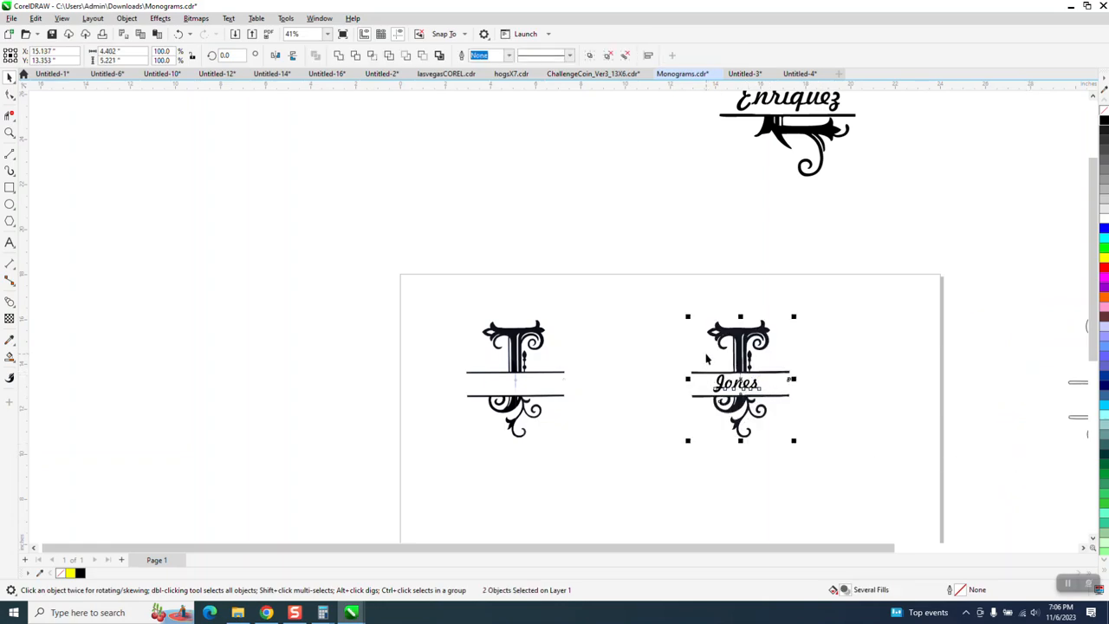
key("Escape")
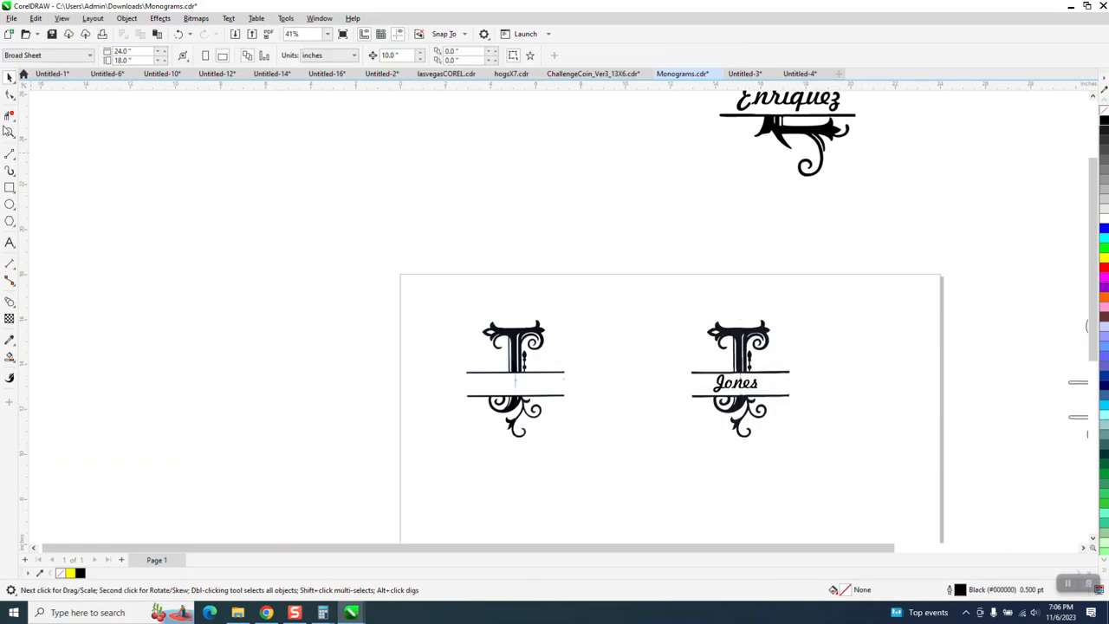
Step: Compare the original J bitmap with its trace and move the surname 10 inches right, out of the traced monogram's gap
left_click(9, 132)
left_click_drag(494, 349, 561, 404)
scroll(476, 331, "down", 3)
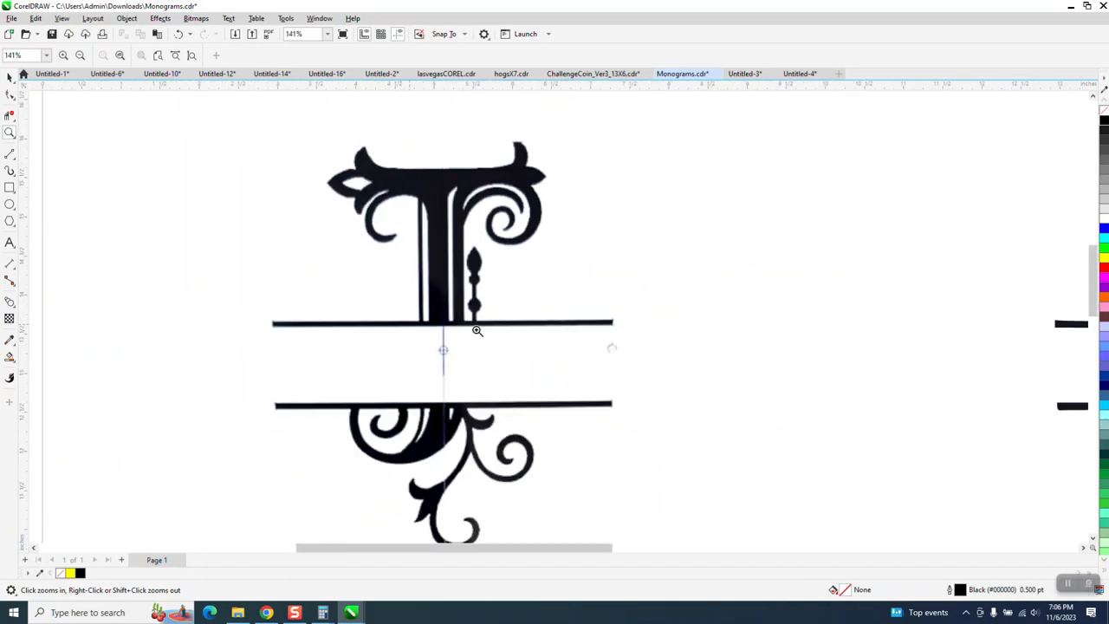
scroll(477, 331, "down", 3)
left_click_drag(960, 410, 960, 409)
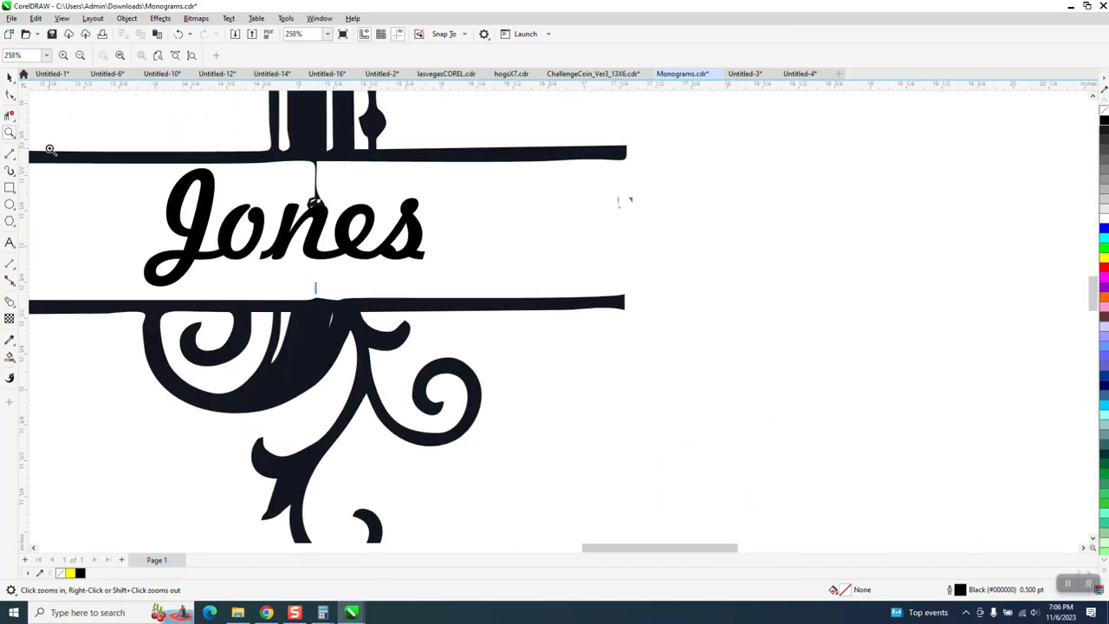
left_click(9, 77)
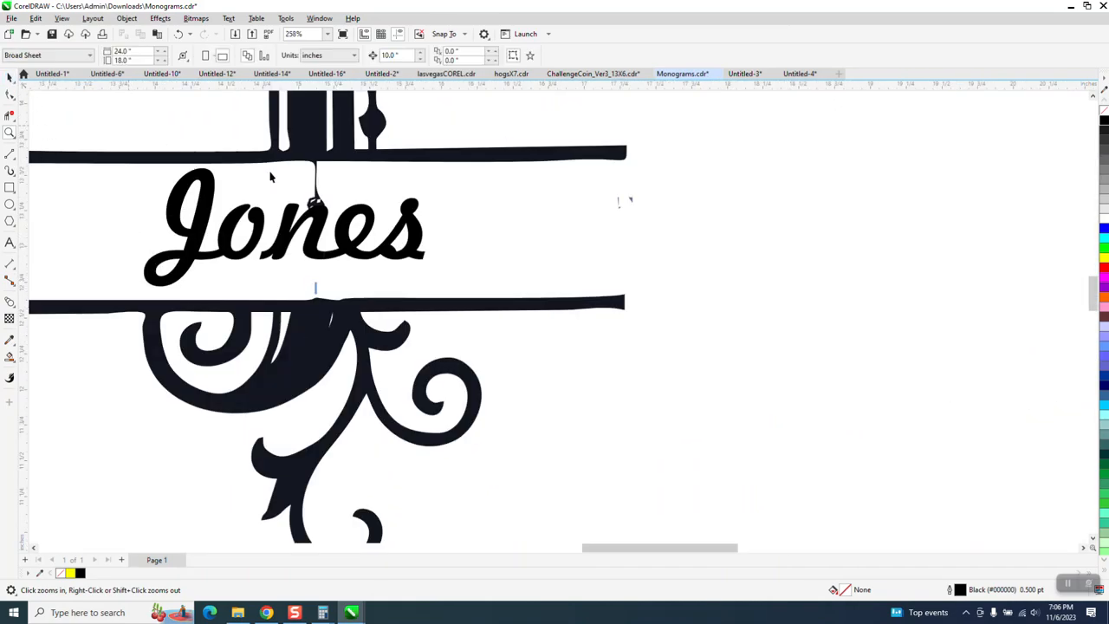
left_click(421, 230)
key("Right")
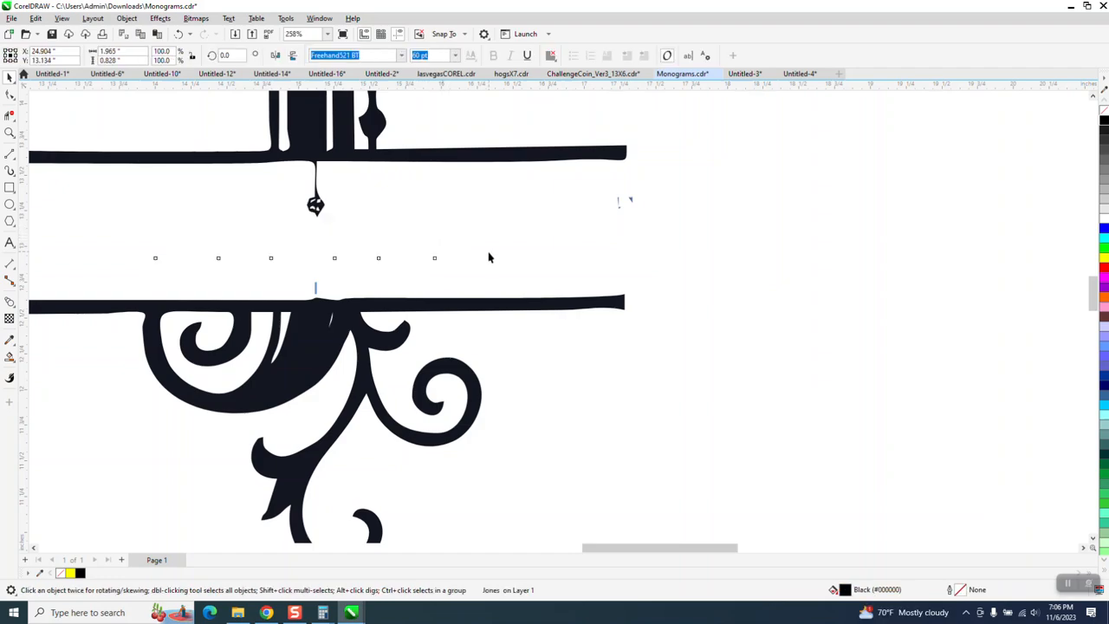
Step: Remove the fill from the traced J group and give it a black outline
scroll(491, 258, "down", 3)
scroll(496, 297, "down", 2)
left_click_drag(321, 136, 473, 368)
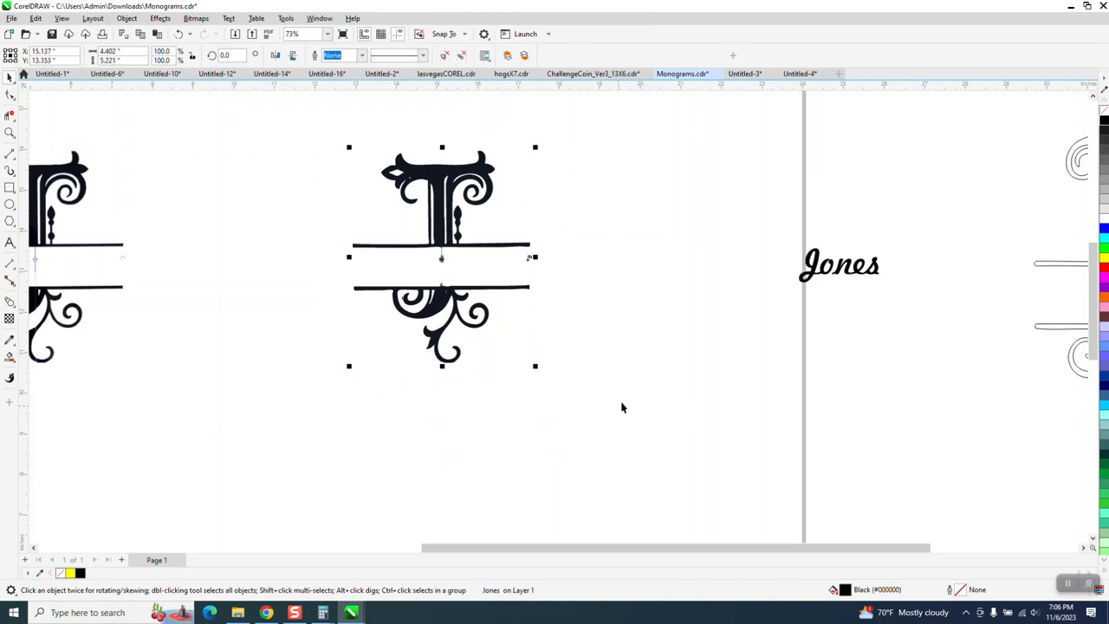
left_click(1103, 110)
right_click(1104, 121)
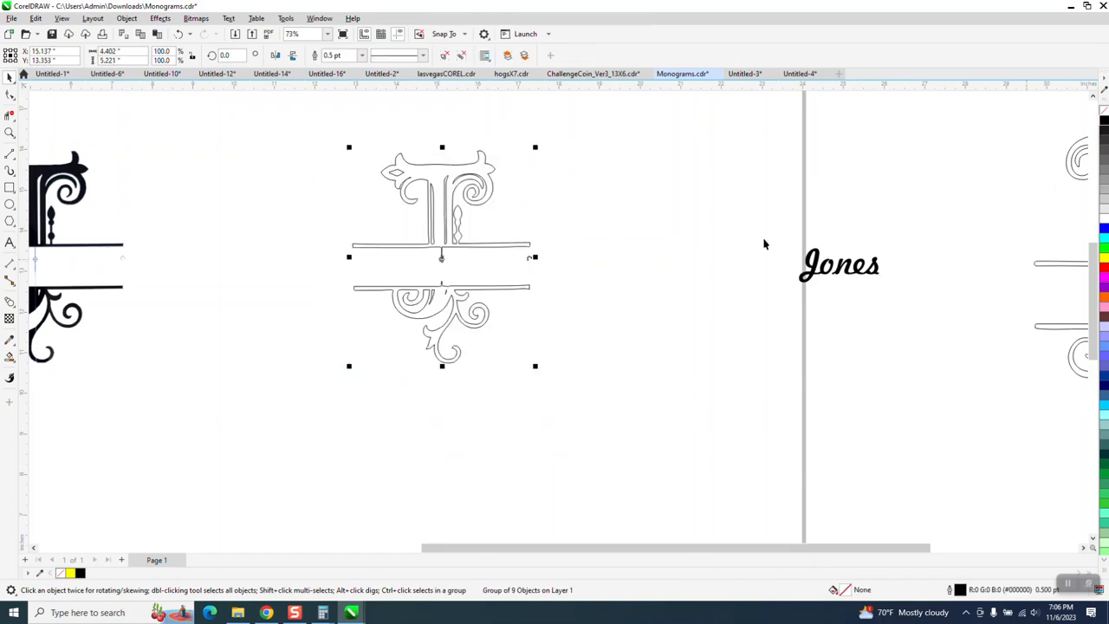
Step: Ungroup the outlined J trace into its individual curves
left_click(9, 132)
left_click_drag(554, 301, 567, 302)
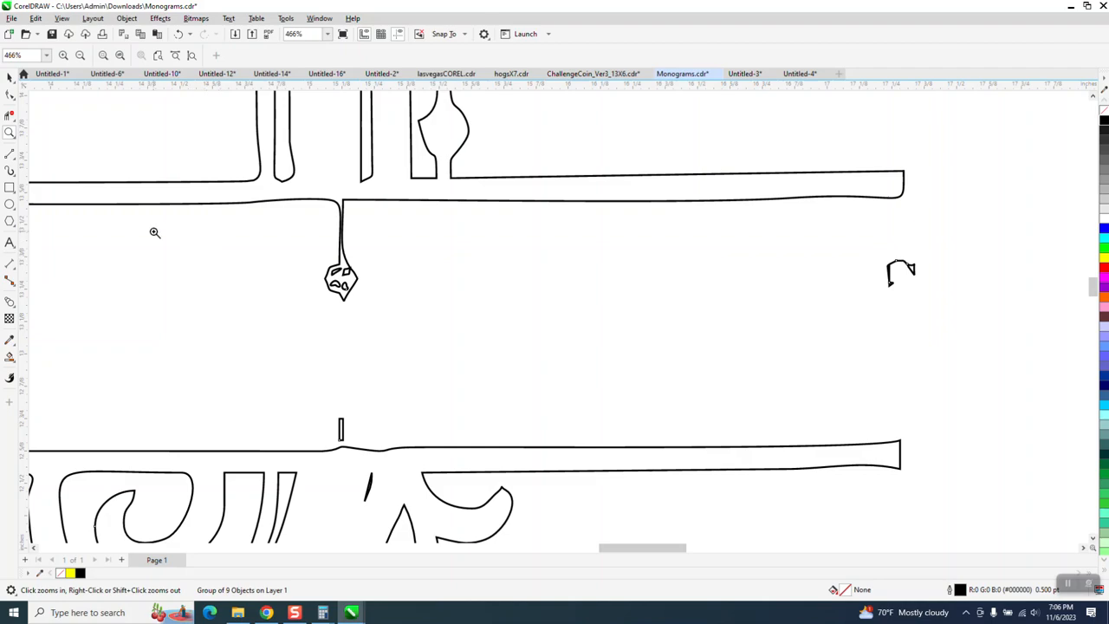
left_click(10, 95)
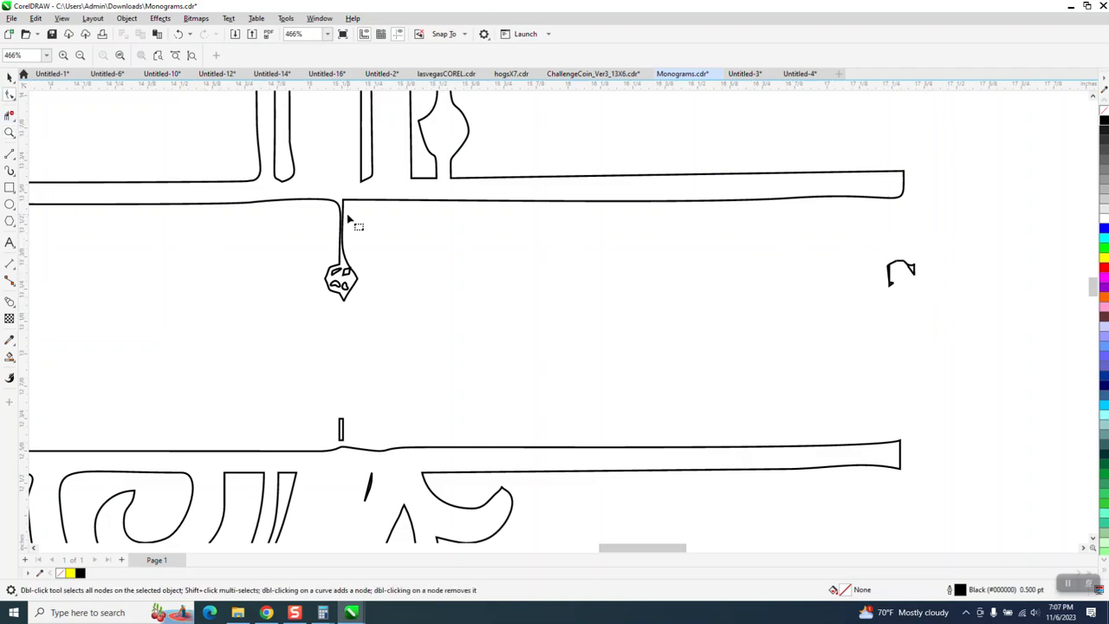
left_click(9, 76)
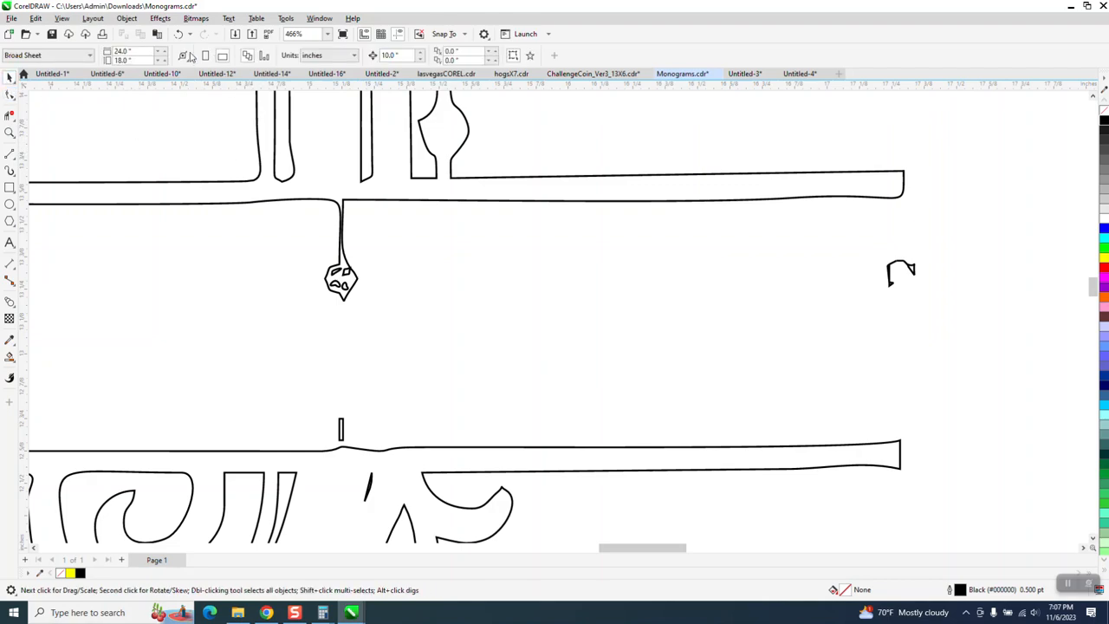
left_click(127, 18)
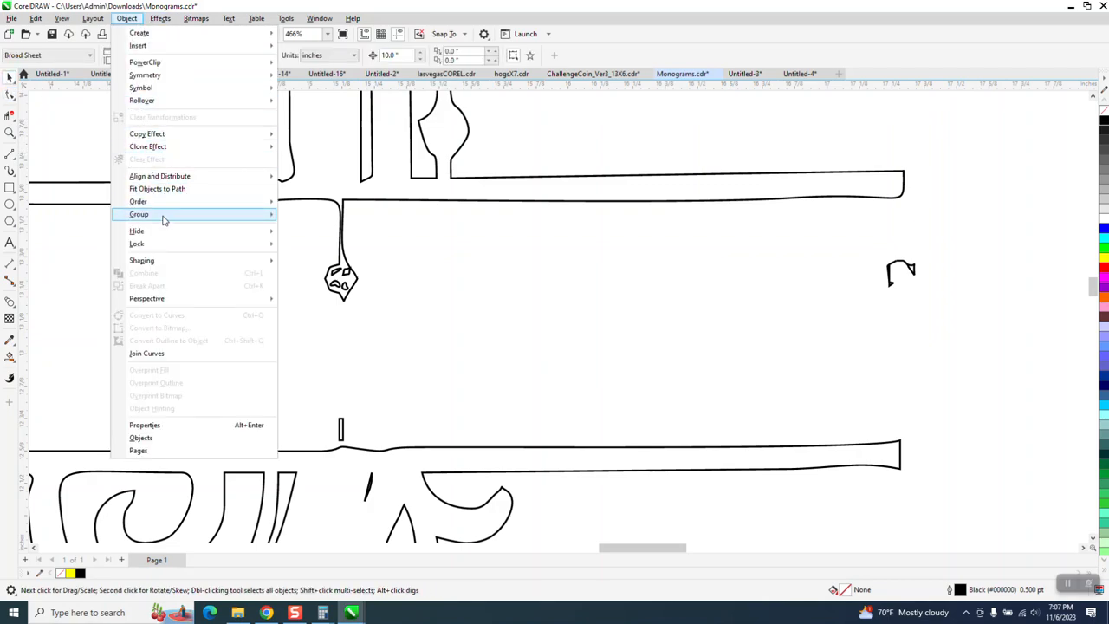
mouse_move(251, 202)
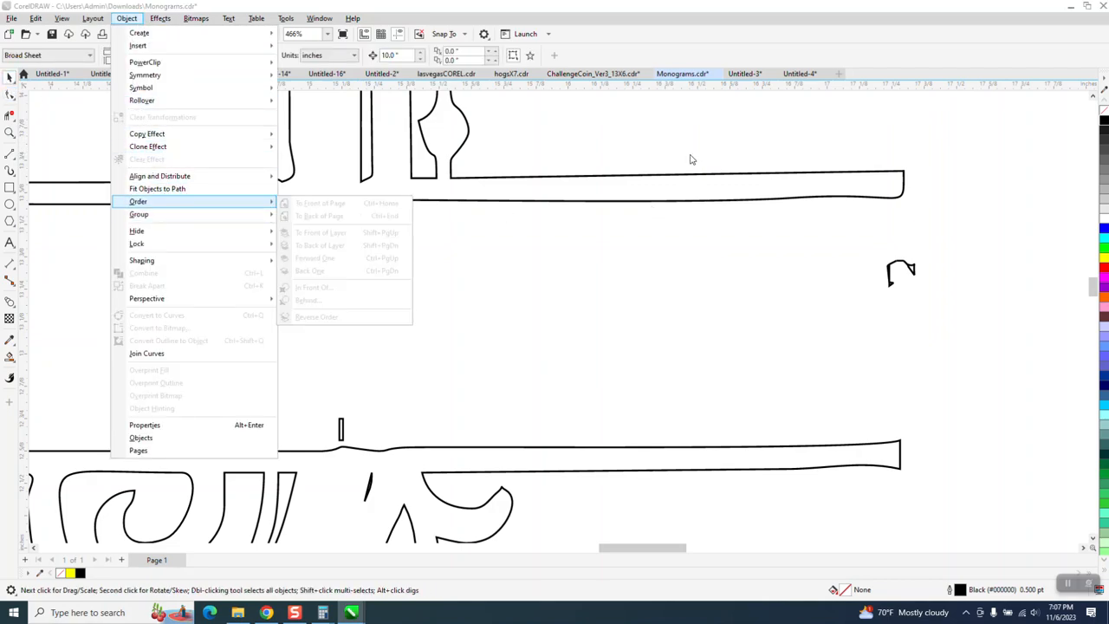
left_click(695, 181)
left_click(694, 180)
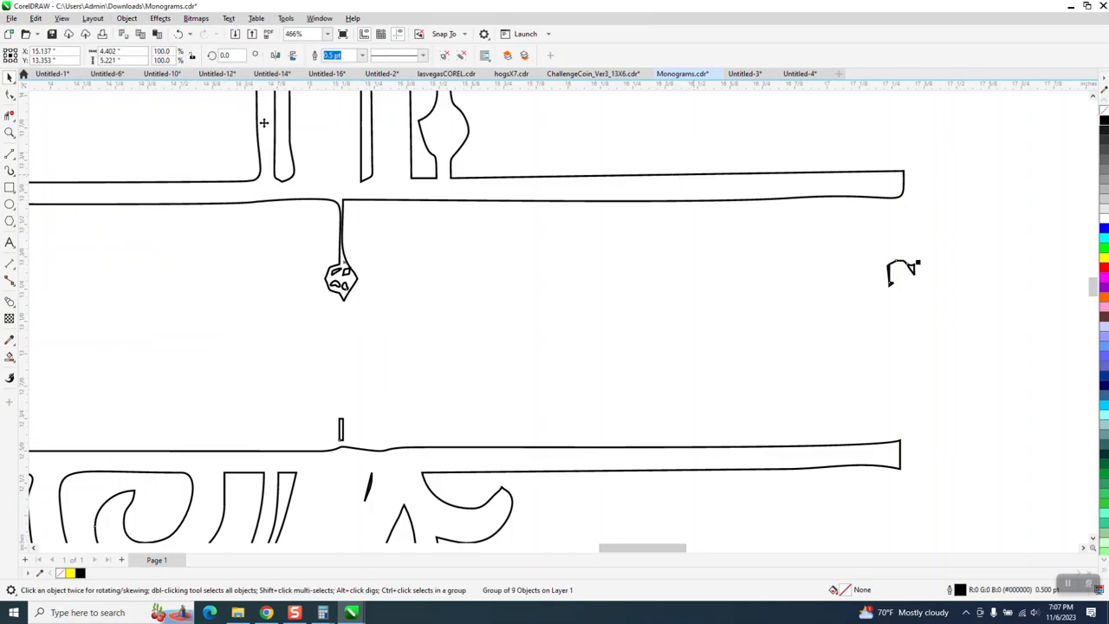
left_click(127, 18)
mouse_move(260, 214)
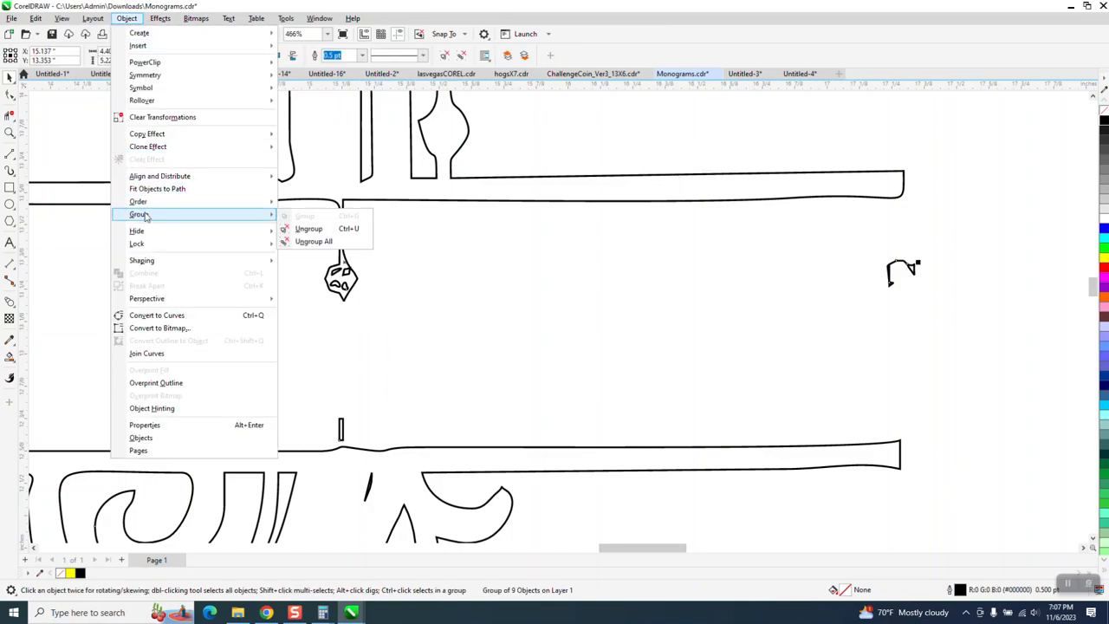
left_click(312, 229)
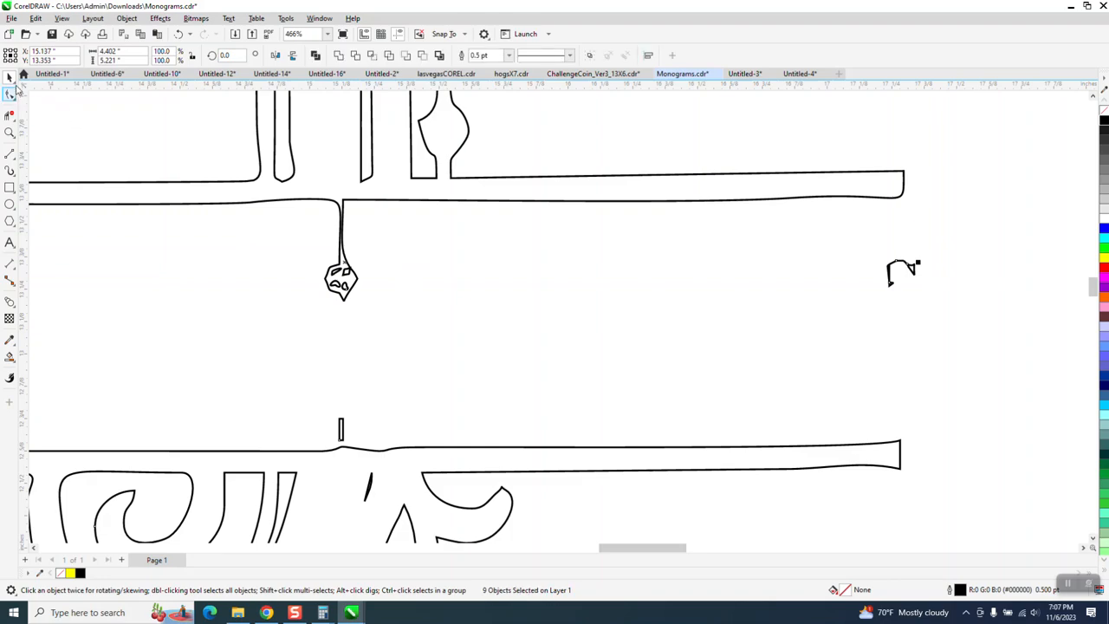
Step: Delete the stray curve near the bars' right end and the tiny rectangle just above the lower bar
left_click_drag(918, 298, 878, 298)
left_click(810, 324)
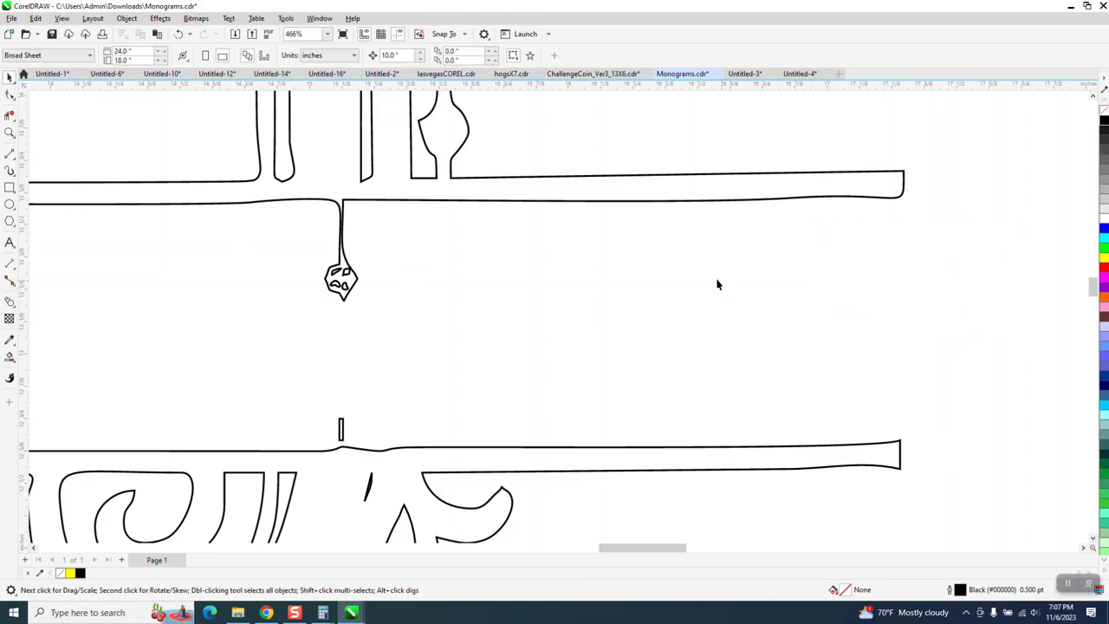
left_click(342, 438)
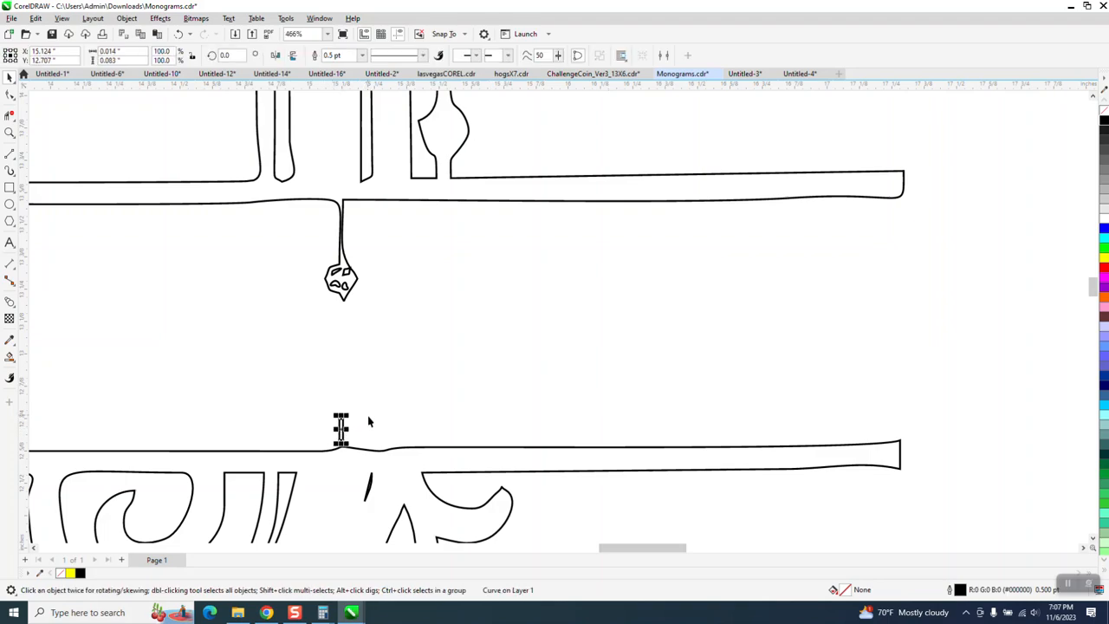
key("Delete")
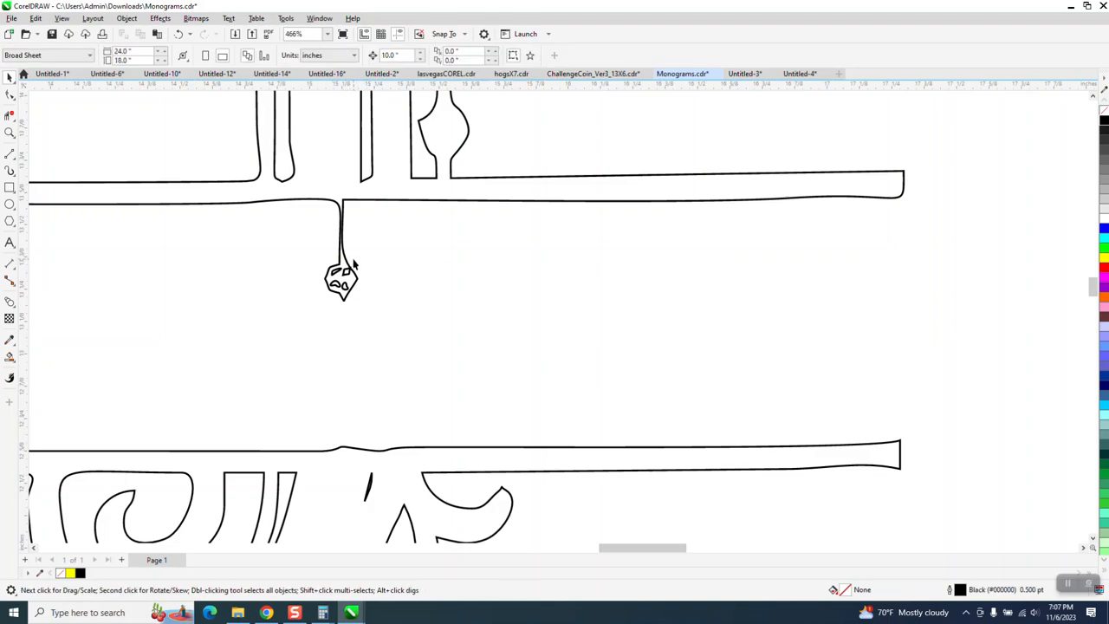
Step: Add nodes along the upper bar's bottom edge and delete the nodes forming the small ornament hanging below its middle
left_click(8, 133)
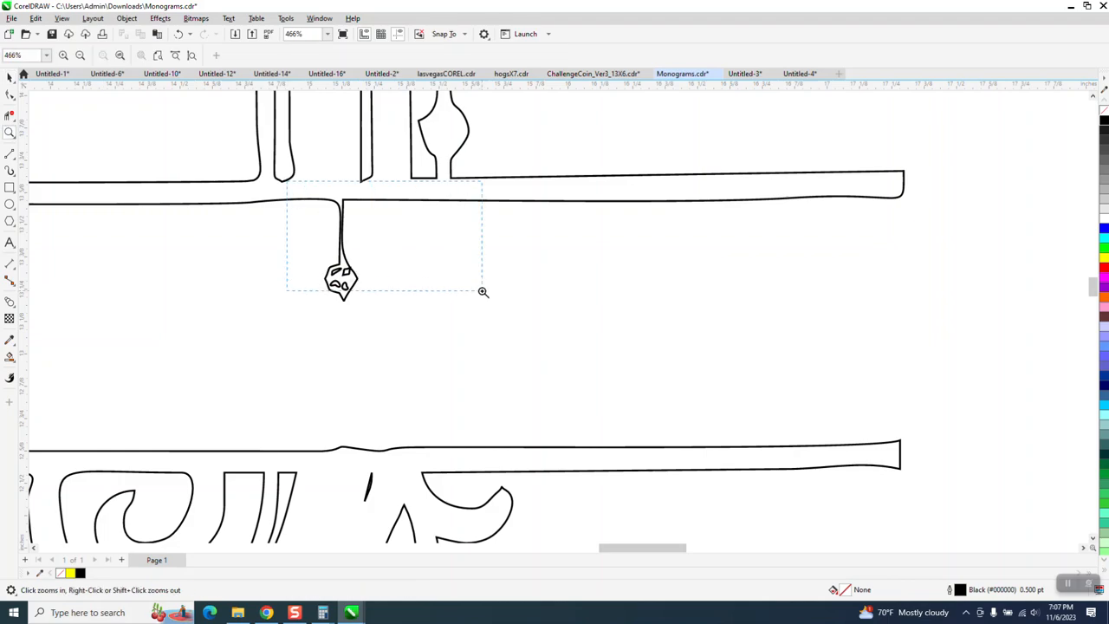
left_click_drag(483, 292, 483, 292)
scroll(468, 286, "down", 3)
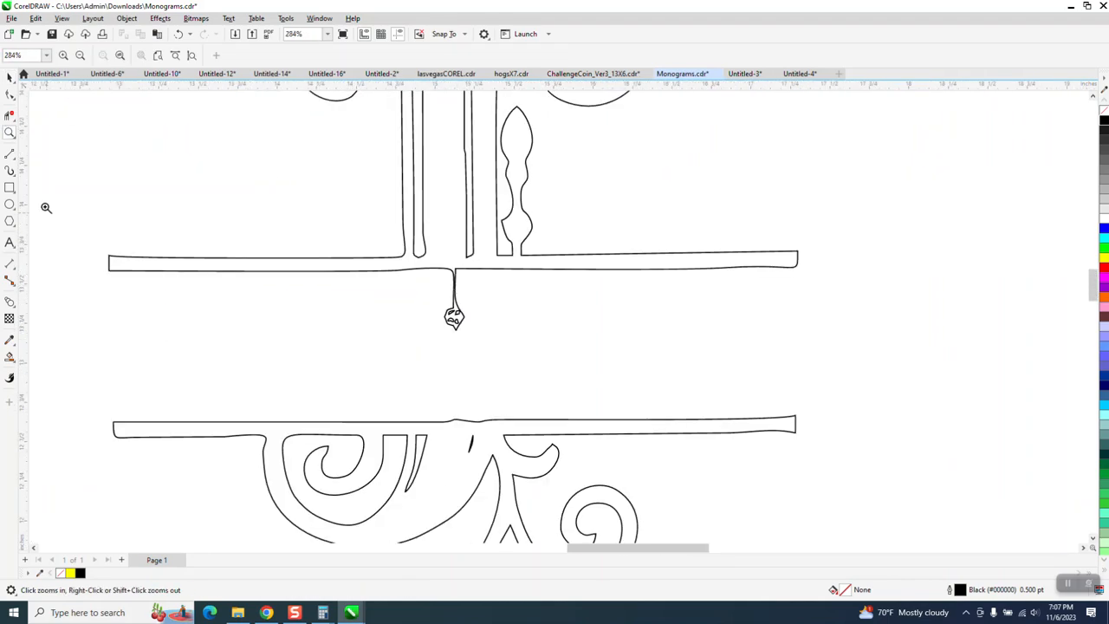
left_click(10, 95)
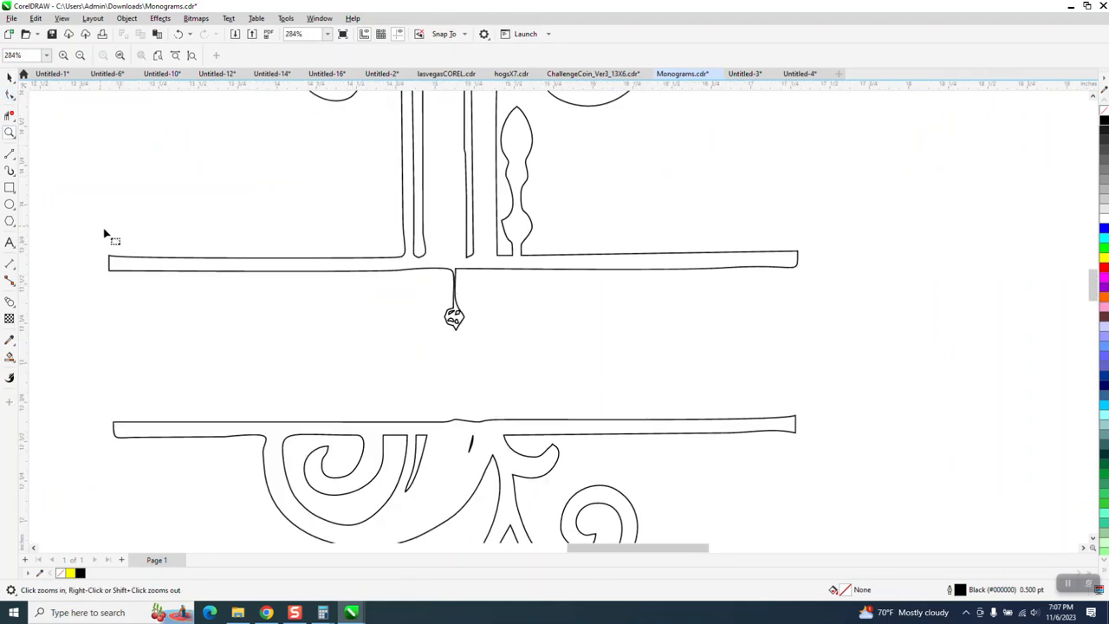
left_click(123, 276)
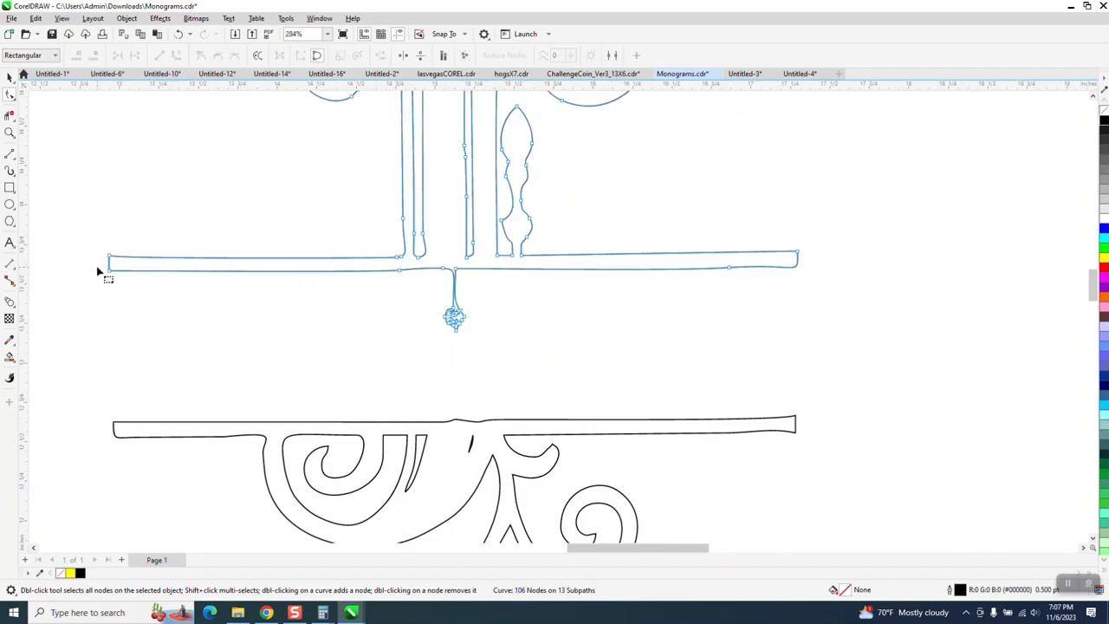
left_click_drag(97, 267, 315, 290)
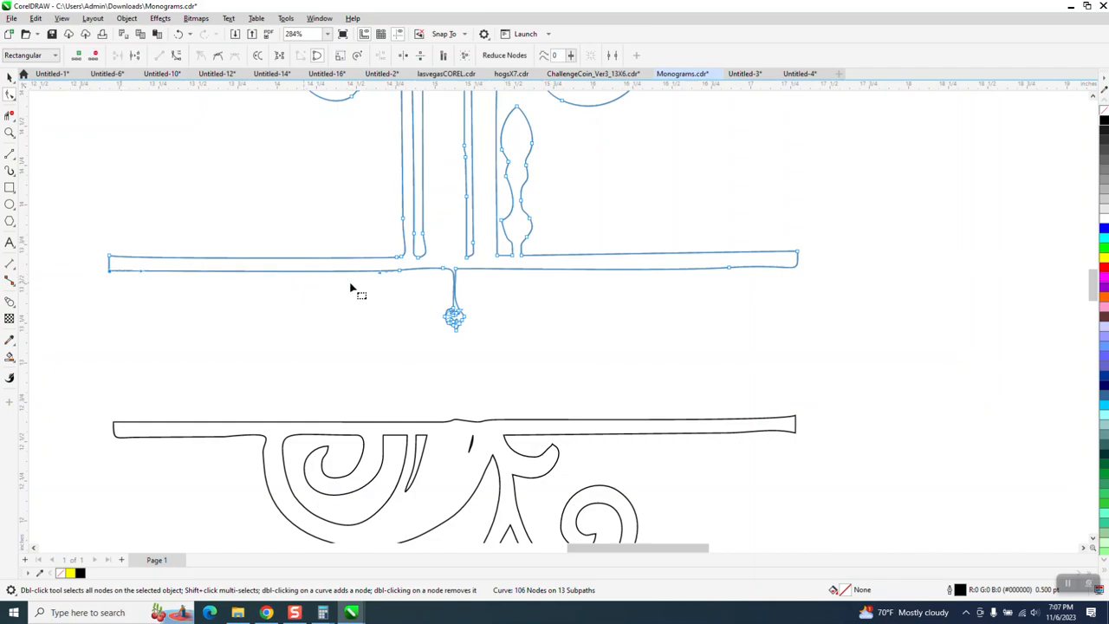
left_click_drag(387, 270, 509, 344)
key("Delete")
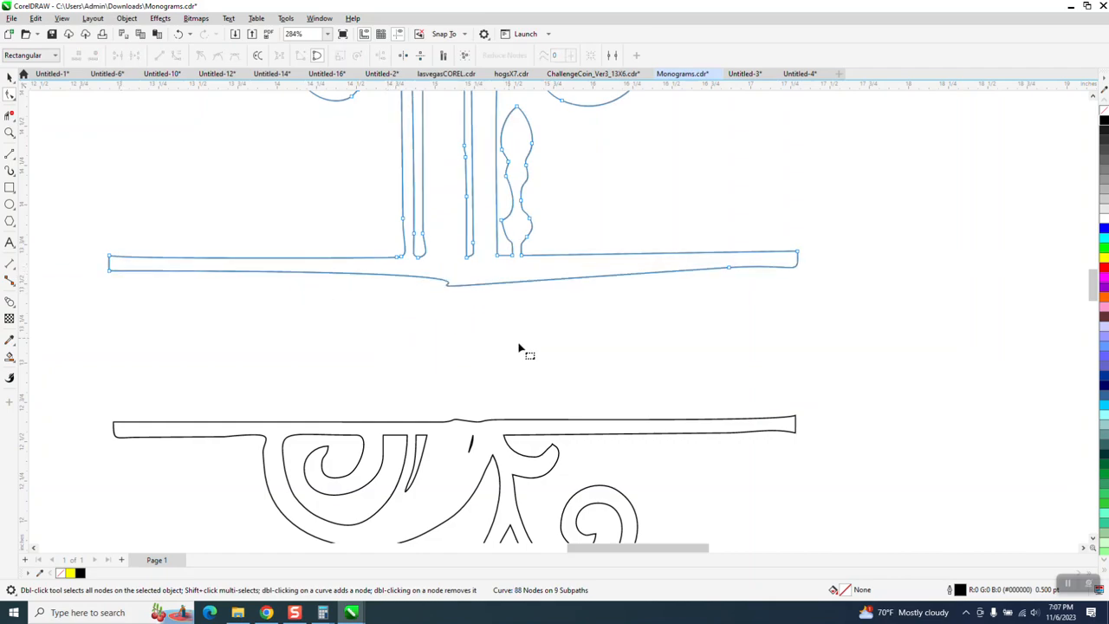
Step: Add a node at the upper bar's bottom-right corner and delete the surplus nodes along its bottom edge
double_click(730, 269)
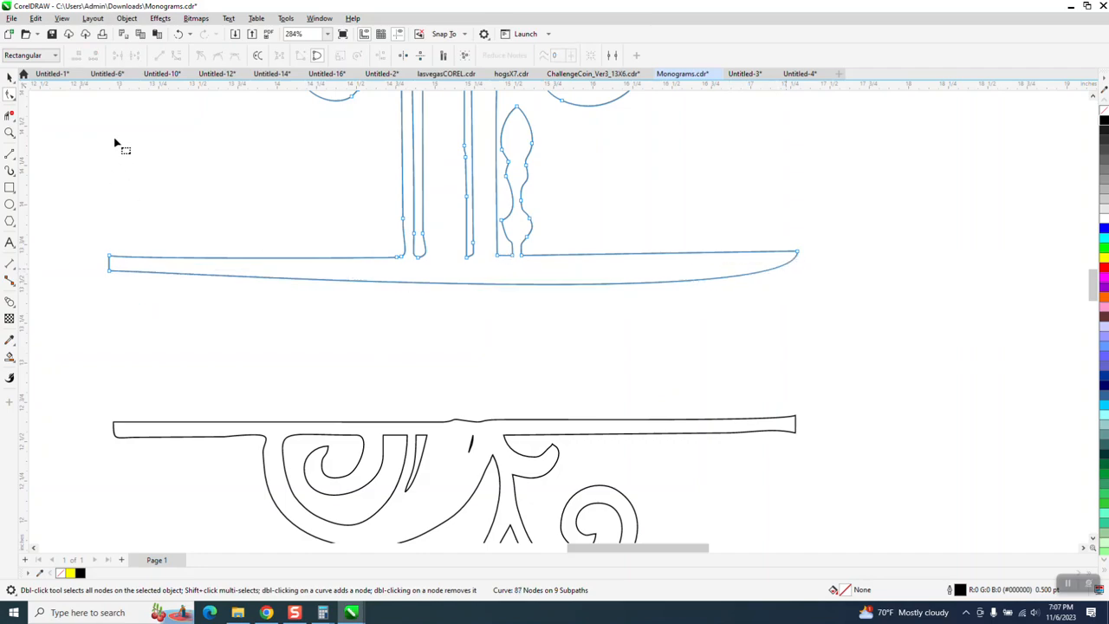
left_click(179, 35)
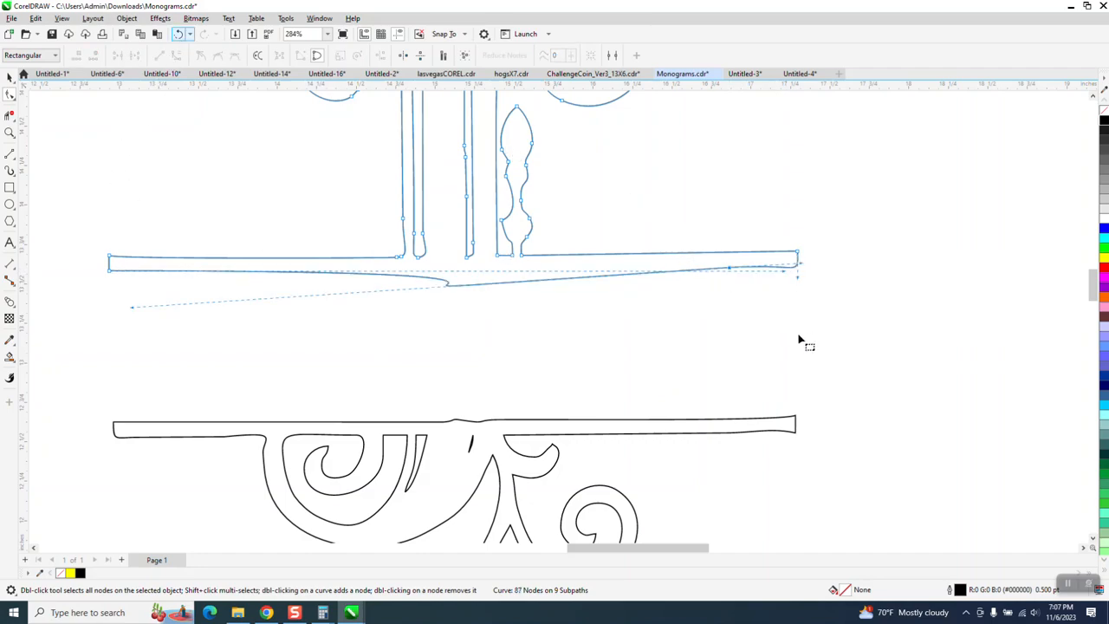
double_click(796, 268)
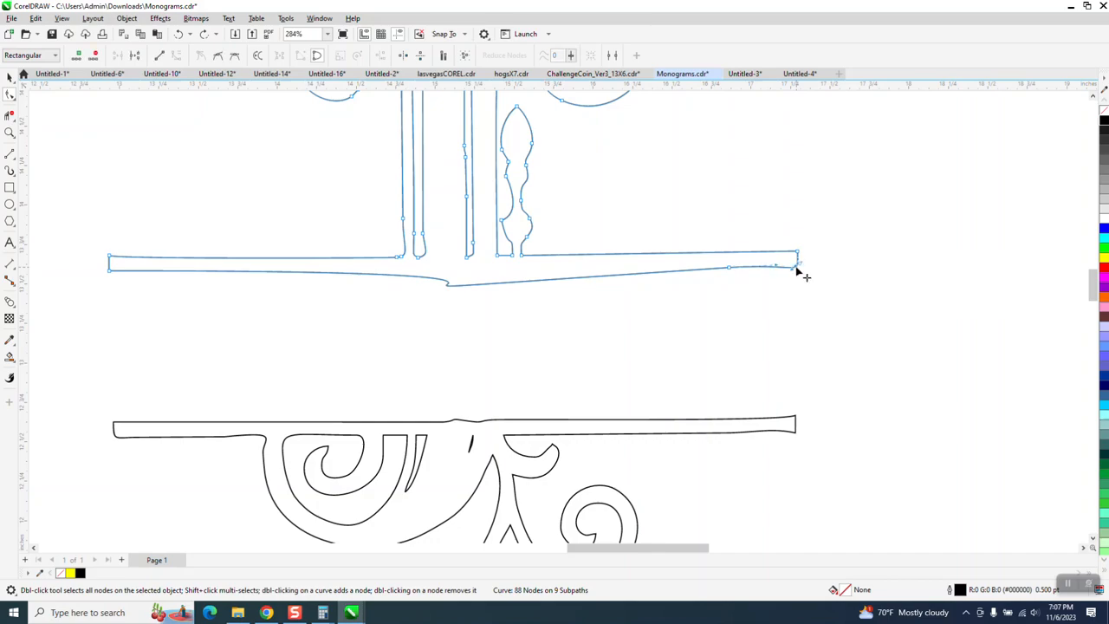
left_click_drag(751, 262, 718, 276)
left_click_drag(488, 317, 491, 322)
key("Delete")
Step: Convert the upper bar's curved bottom edge to a straight line between its two end corners
left_click_drag(75, 266, 807, 279)
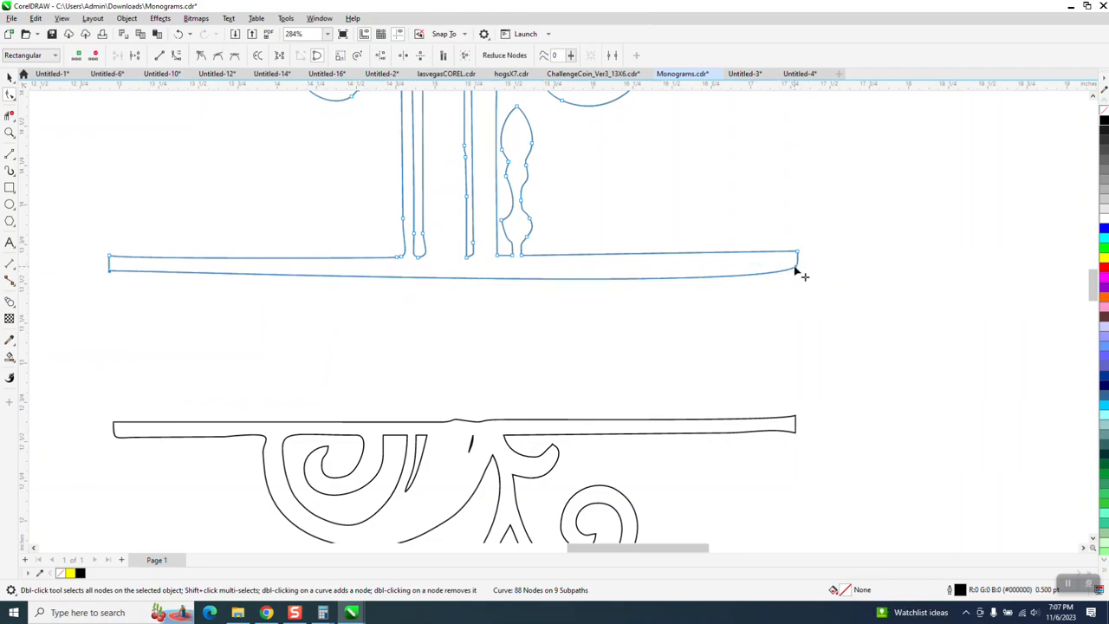
right_click(795, 270)
left_click(836, 334)
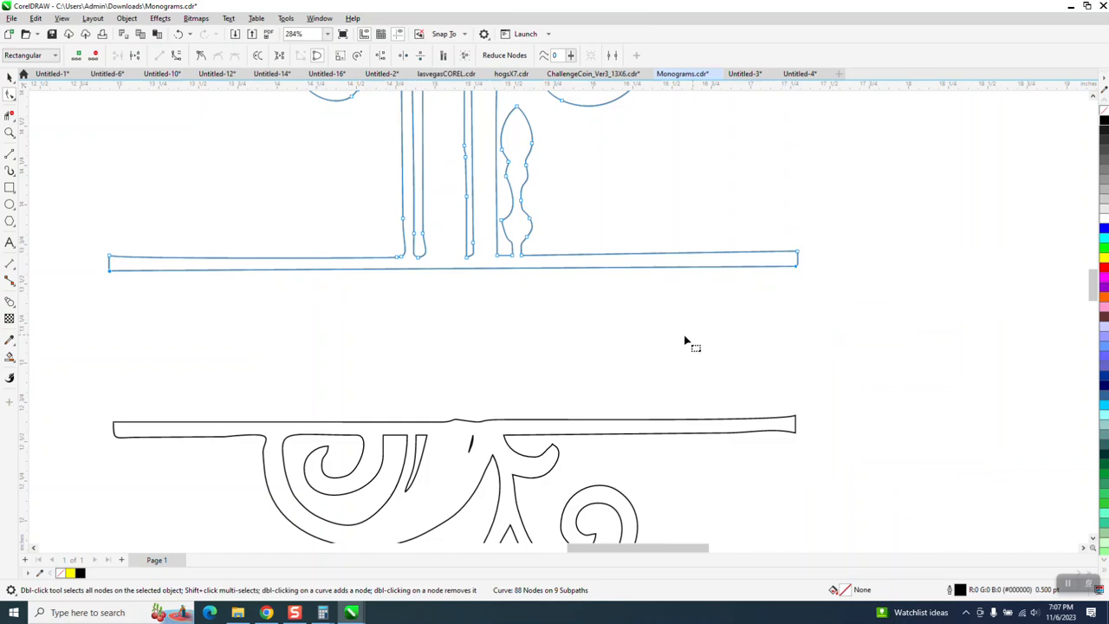
left_click(412, 366)
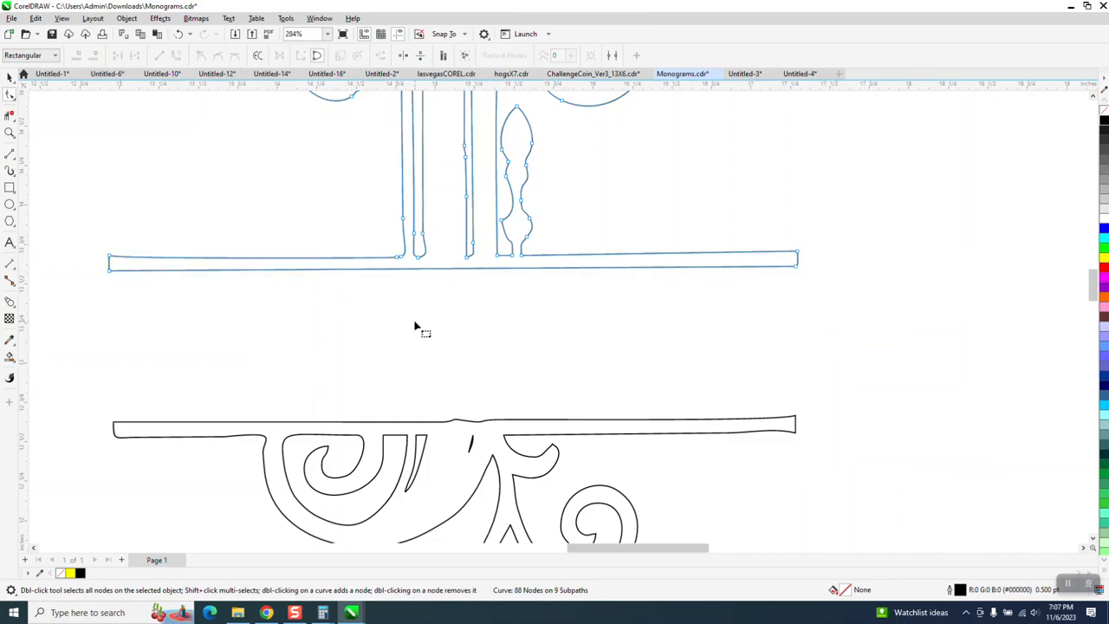
Step: Delete the nodes that form the bump in the middle of the lower bar's top edge
left_click(9, 132)
left_click_drag(373, 381, 595, 477)
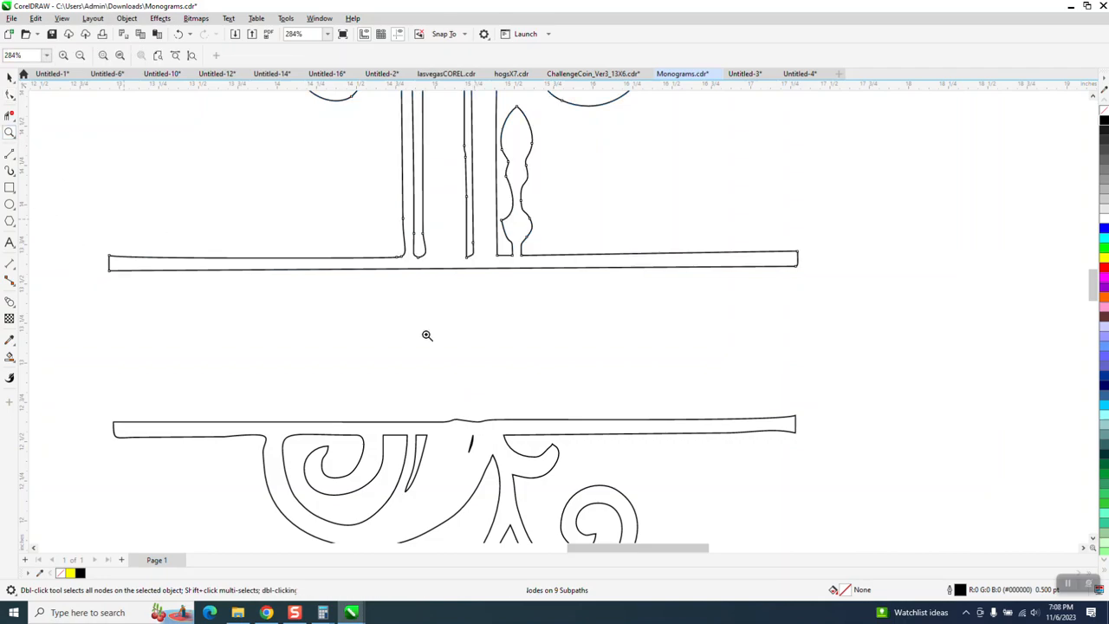
left_click(11, 95)
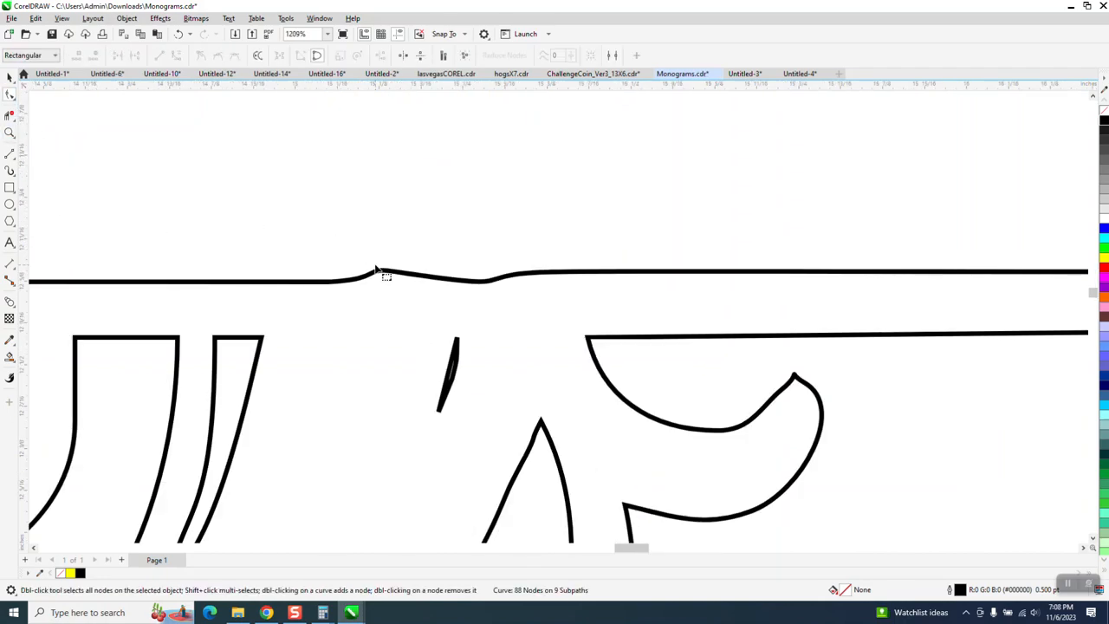
left_click(389, 273)
left_click_drag(312, 301, 574, 318)
key("Delete")
Step: Delete the extra node on the lower bar's bottom edge right of the scrollwork and convert that edge to a line
scroll(416, 295, "down", 5)
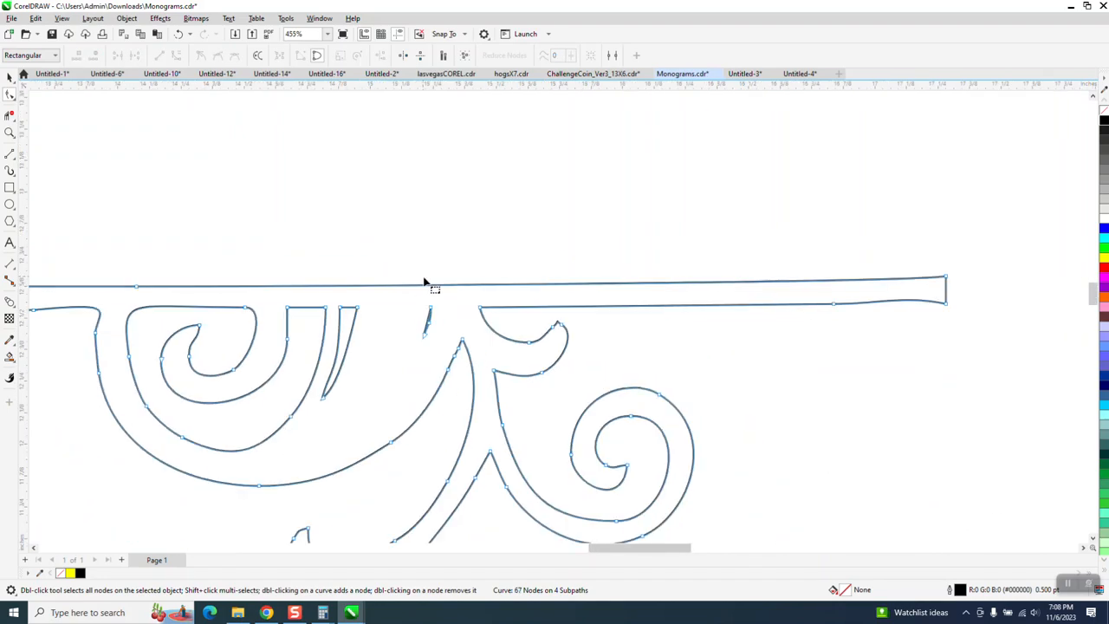
left_click(735, 298)
key("Delete")
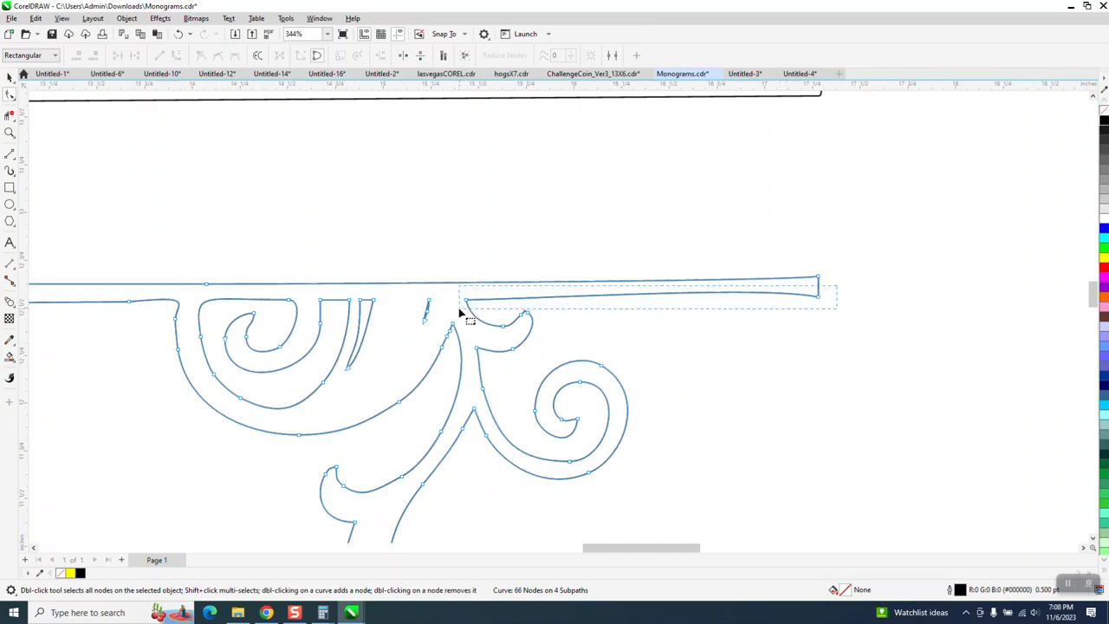
left_click(815, 298)
right_click(819, 299)
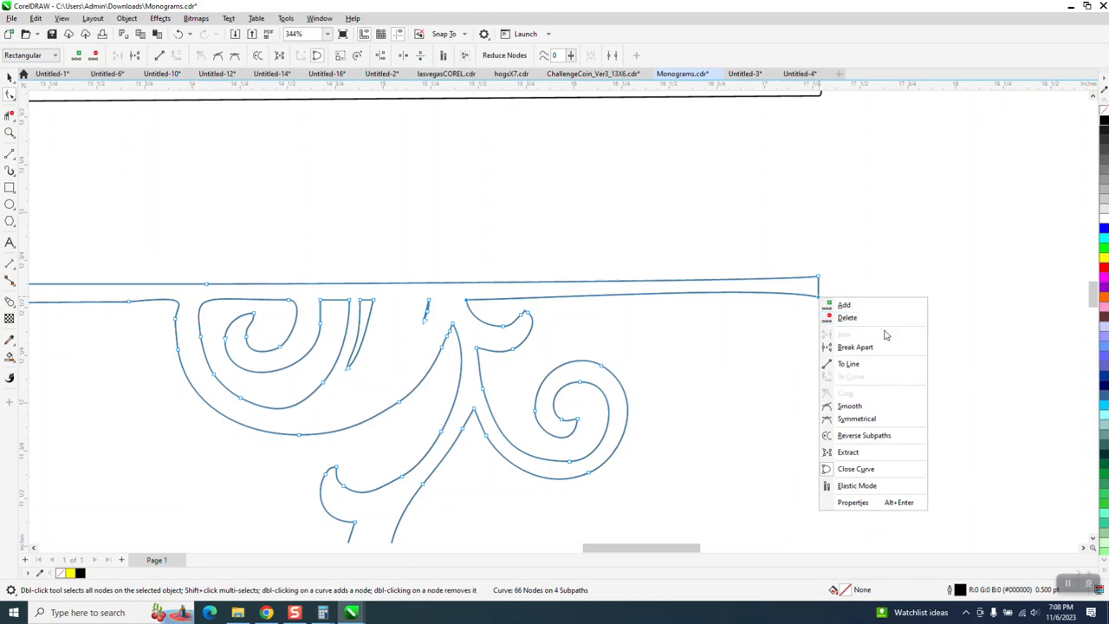
left_click(856, 363)
Step: Delete the remaining intermediate node on the lower bar's top edge and convert the whole edge to a straight line
scroll(835, 286, "down", 1)
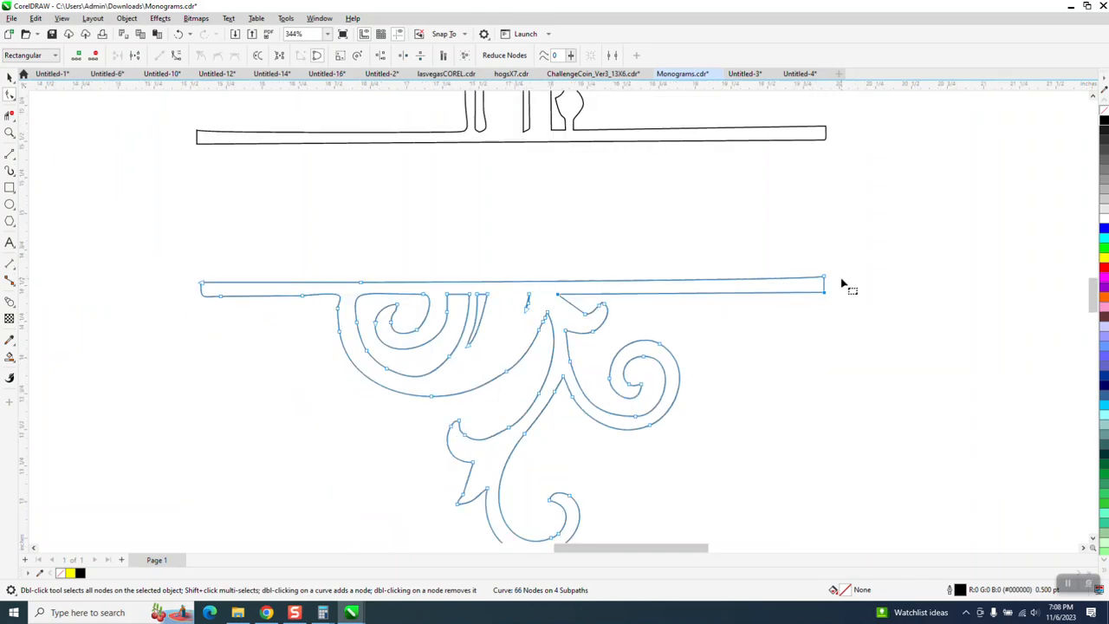
double_click(360, 284)
left_click_drag(836, 268, 199, 289)
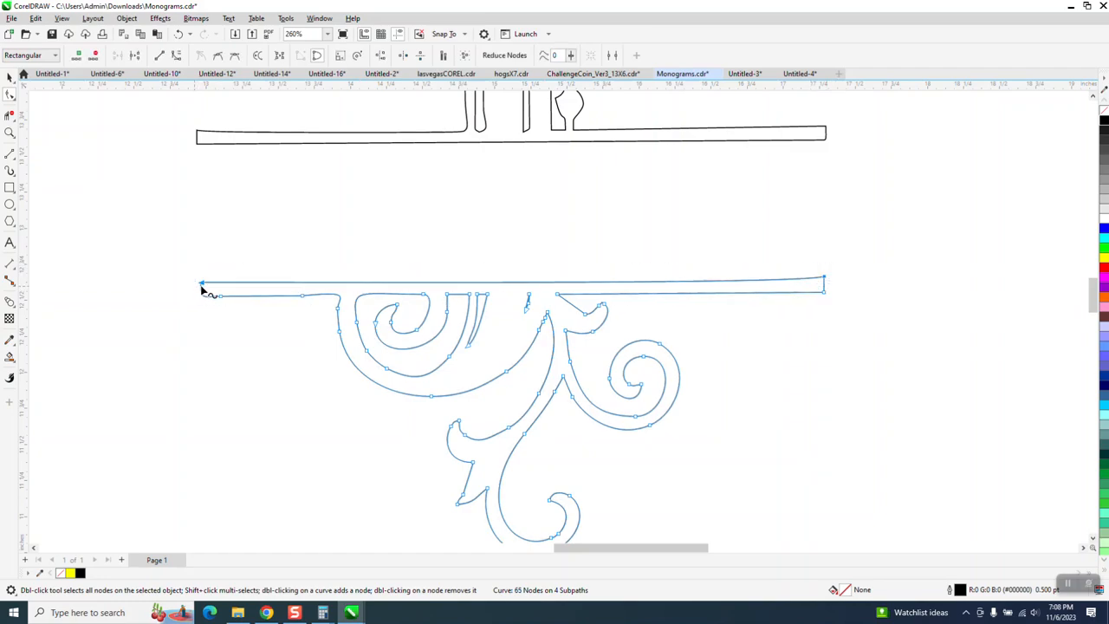
right_click(825, 280)
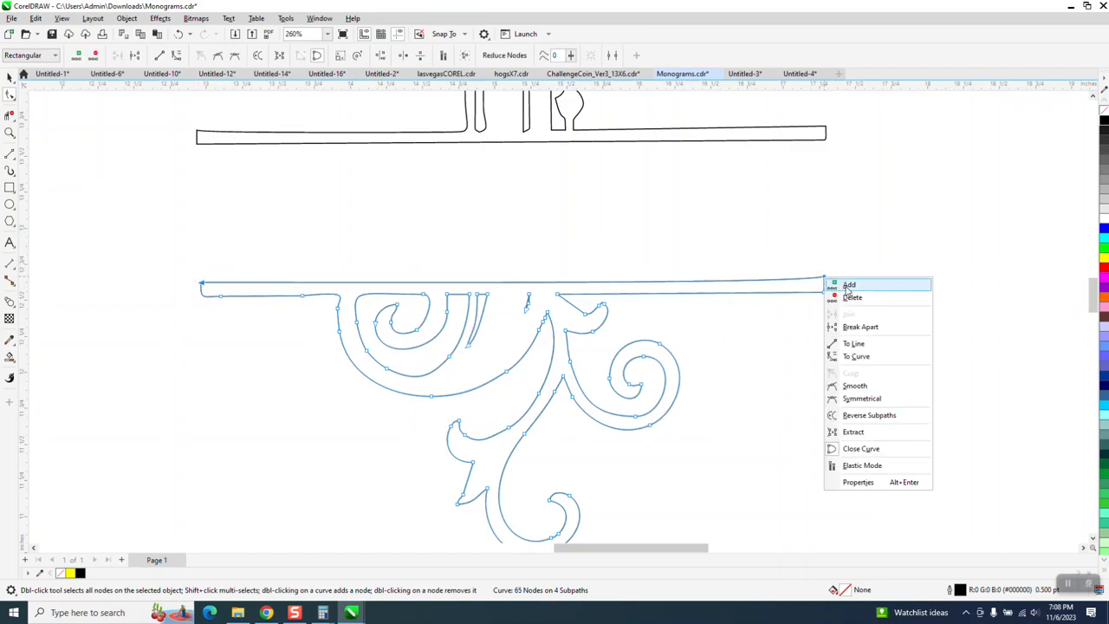
left_click(854, 344)
left_click(804, 356)
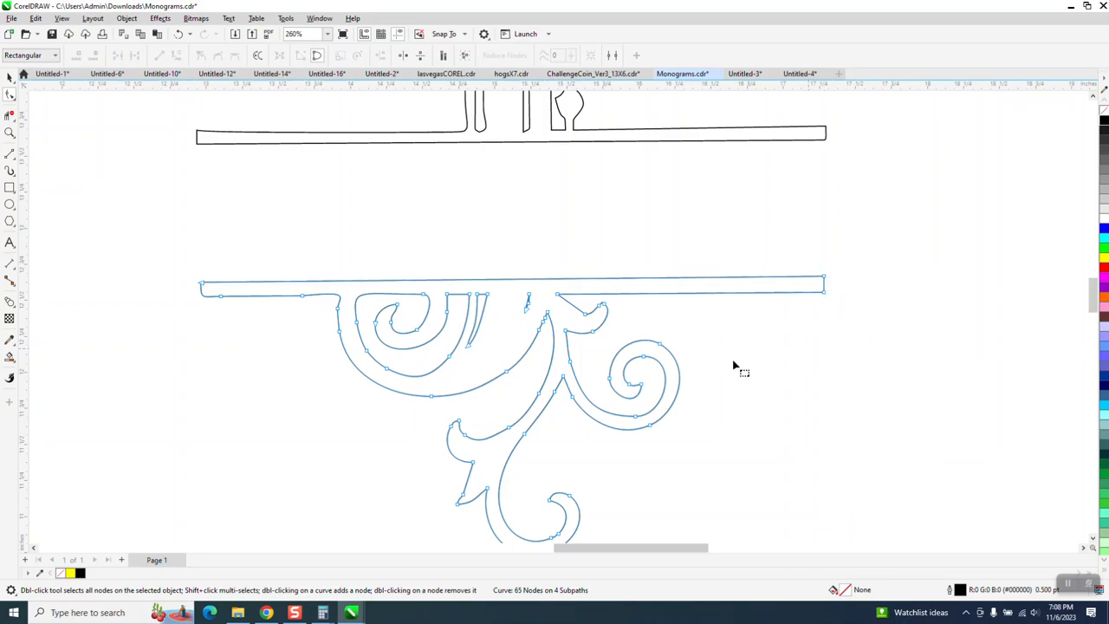
Step: Add nodes at the lower bar's bottom-left corner and just before the scroll, and delete the two nodes between them
left_click(10, 134)
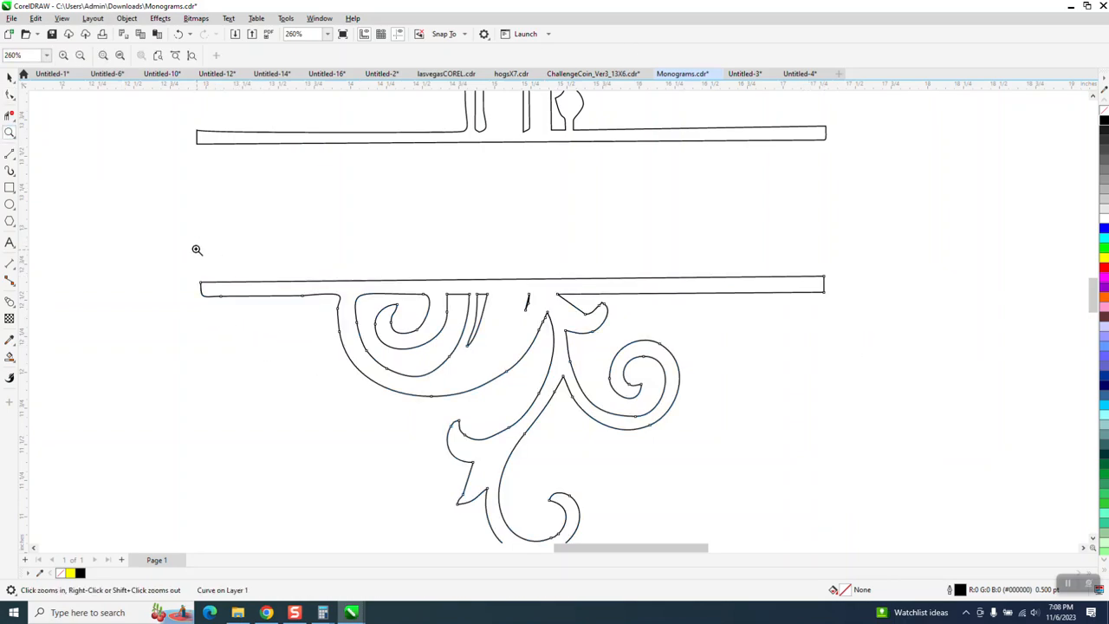
left_click_drag(402, 347, 402, 347)
left_click(9, 95)
left_click(227, 328)
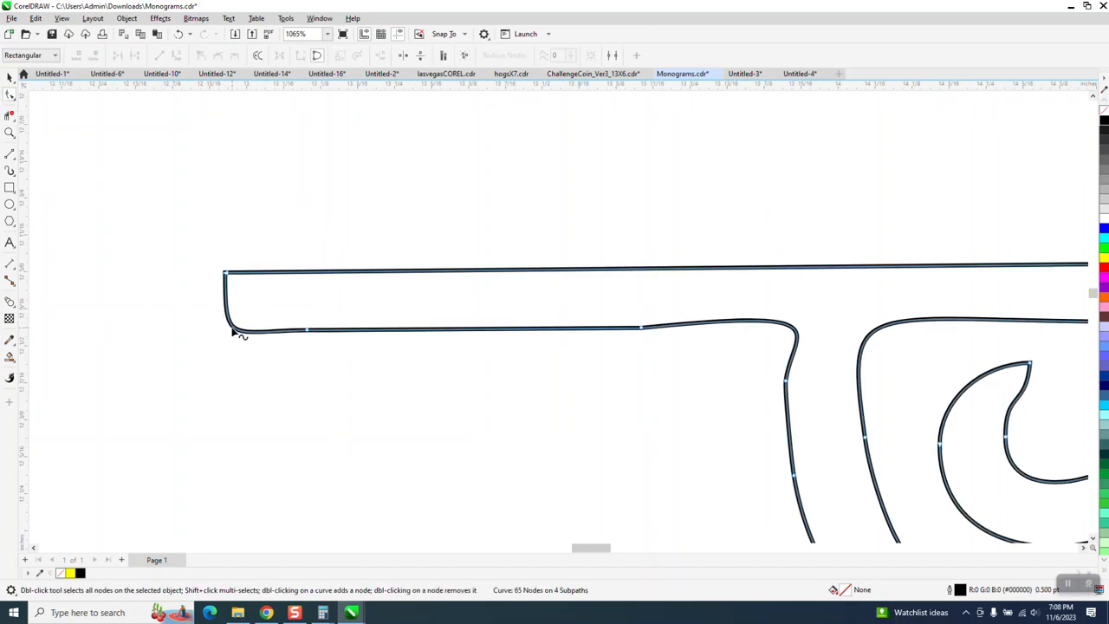
double_click(232, 330)
left_click_drag(283, 320, 641, 354)
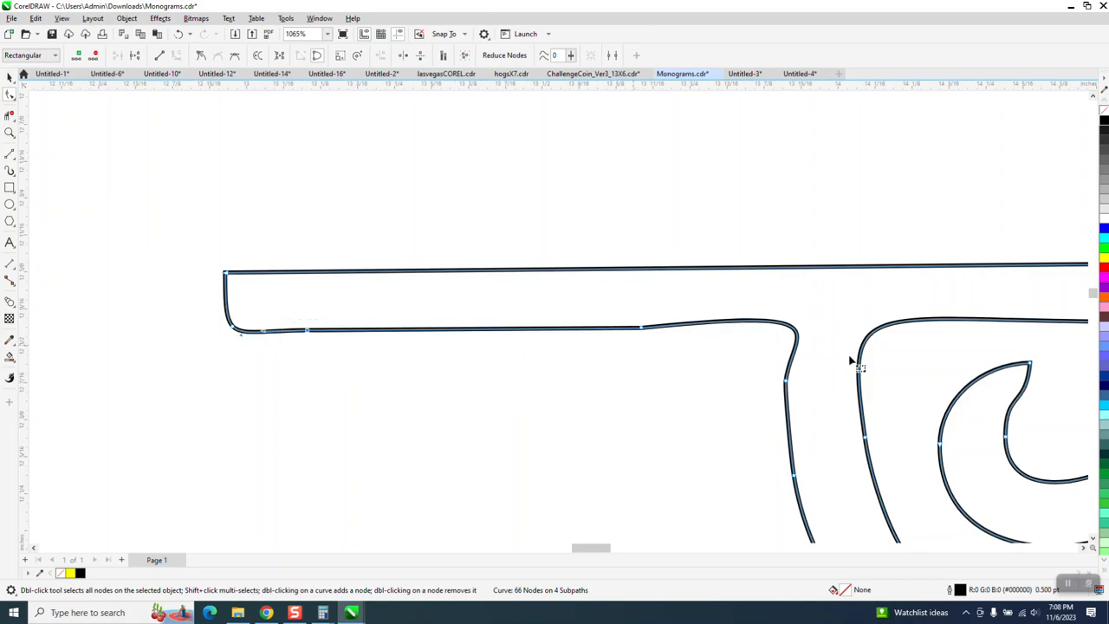
double_click(776, 324)
left_click_drag(678, 311, 609, 354)
key("Delete")
left_click_drag(355, 314, 294, 355)
key("Delete")
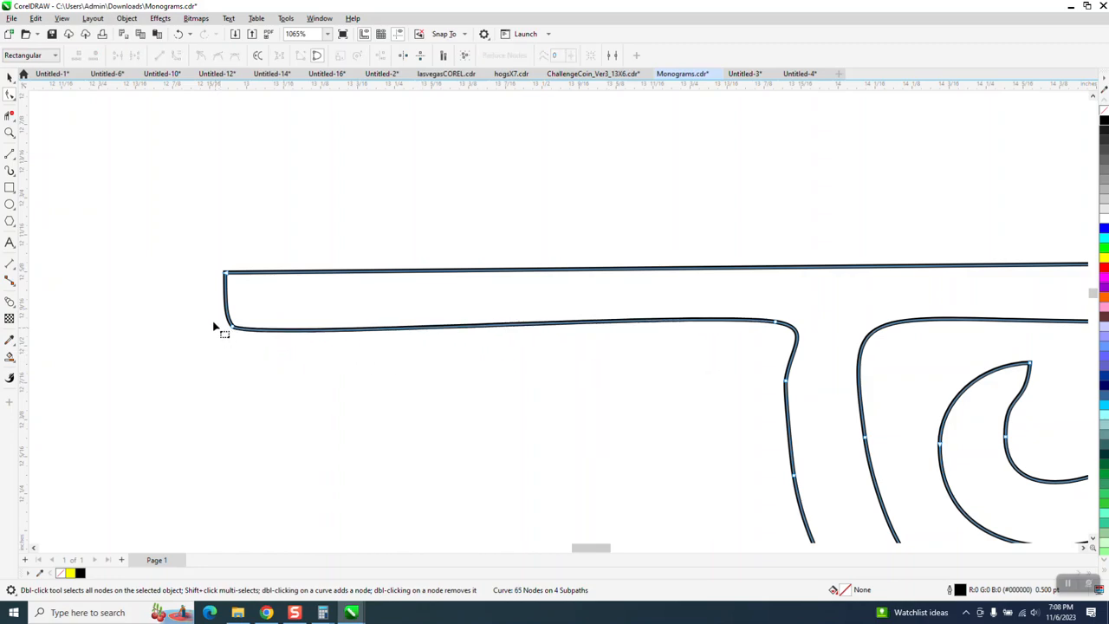
Step: Convert the lower bar's left end and the bottom edge leading to the scroll into straight lines
left_click(773, 330)
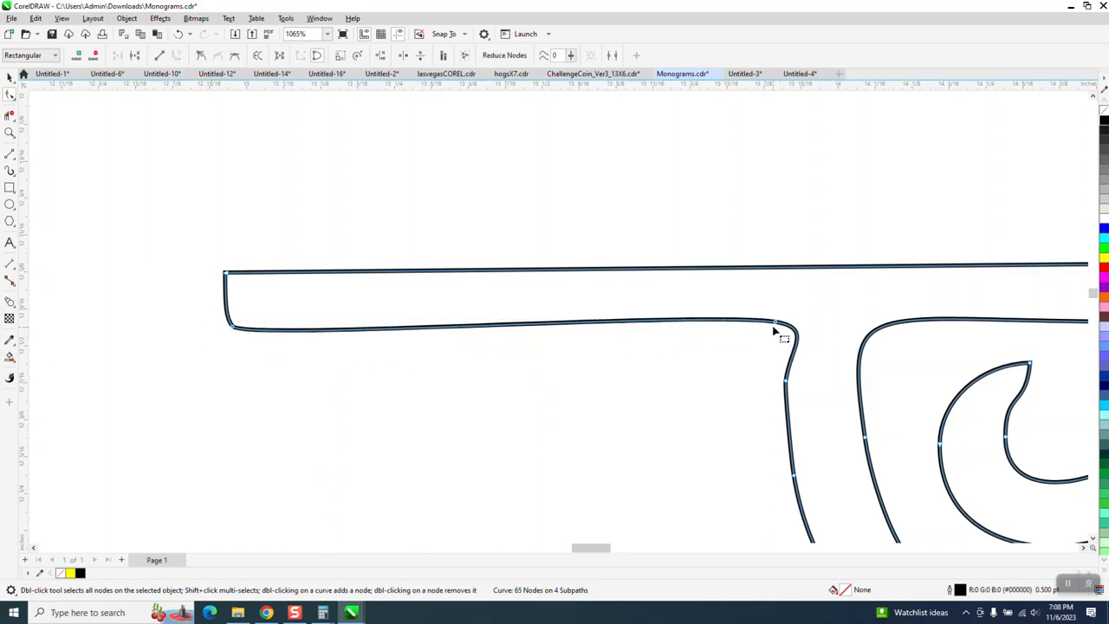
right_click(776, 325)
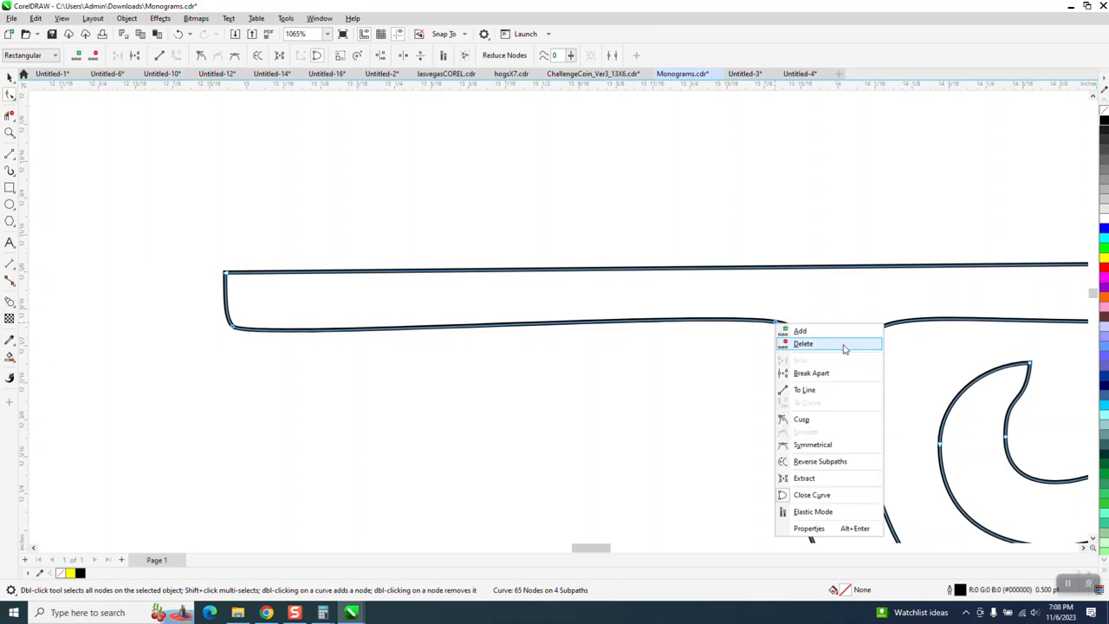
left_click(819, 392)
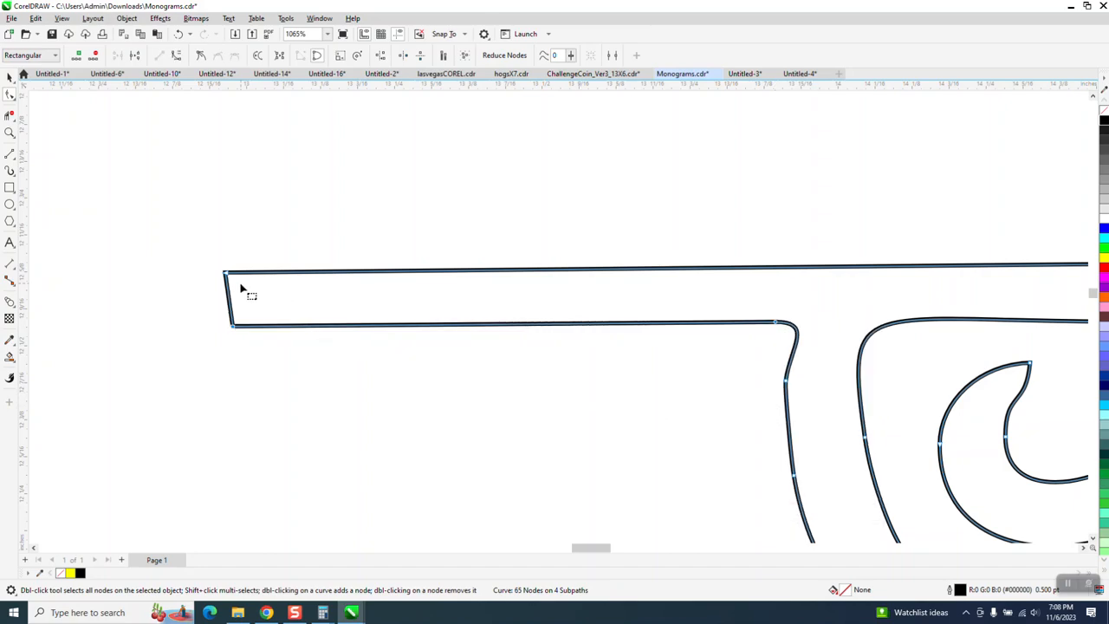
Step: Move the lower bar's top-left node roughly above the bottom-left one and align both end nodes with only Align Vertical enabled
left_click_drag(225, 274, 233, 272)
left_click_drag(193, 220, 323, 374)
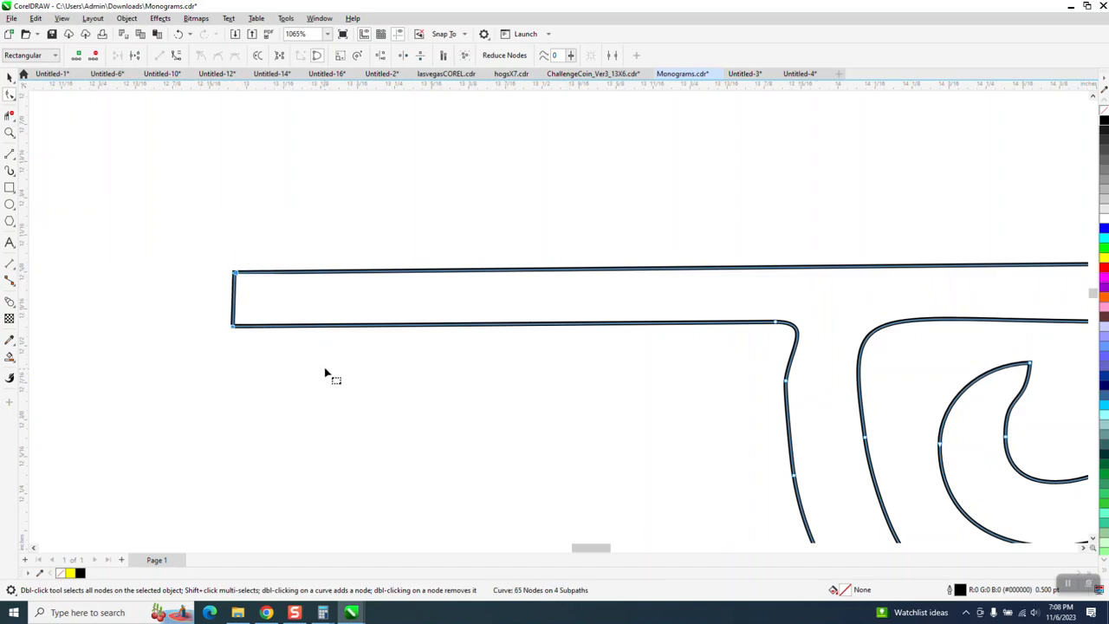
left_click(382, 57)
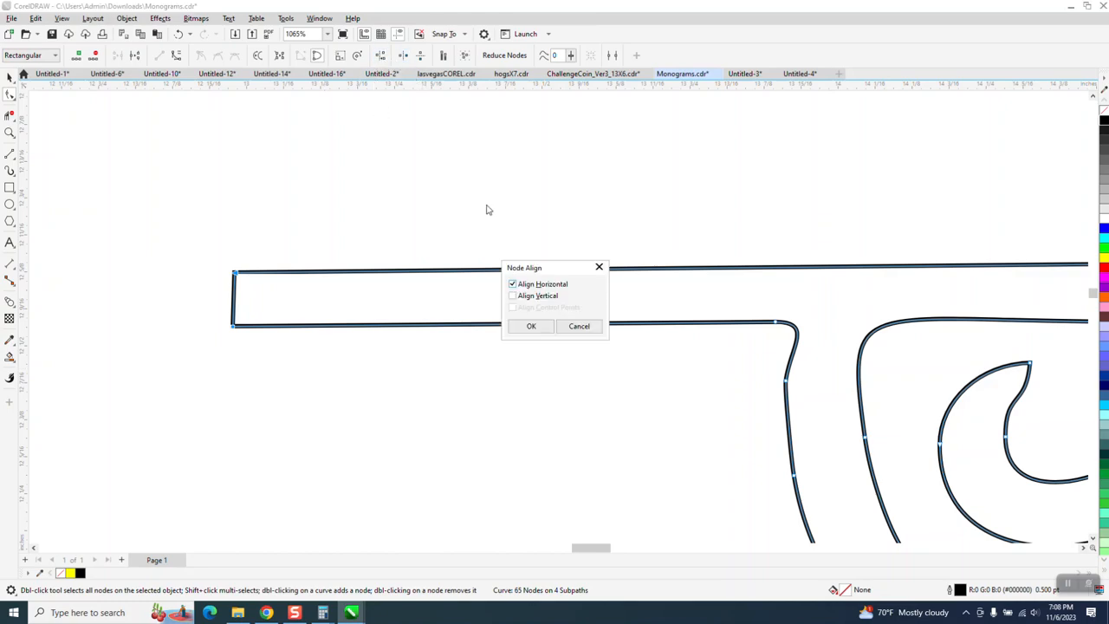
left_click(513, 295)
left_click(512, 284)
left_click(533, 327)
Step: Place a vertical guideline at the left end of the upper bar, at about X 12.94 inches, and examine both bars' left ends
scroll(130, 203, "down", 4)
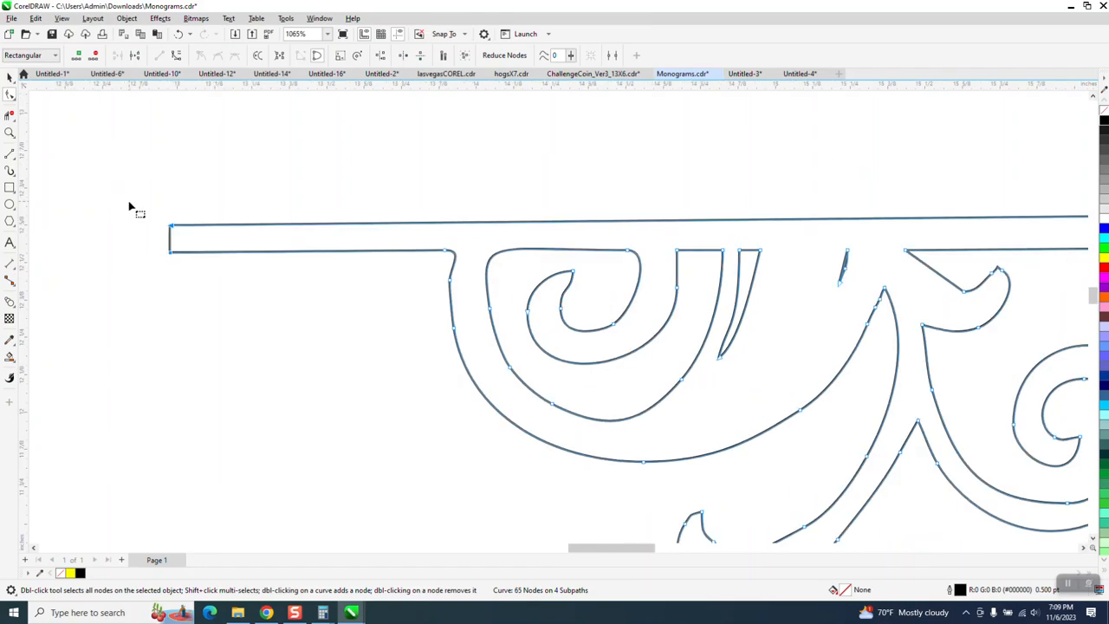
scroll(351, 311, "down", 2)
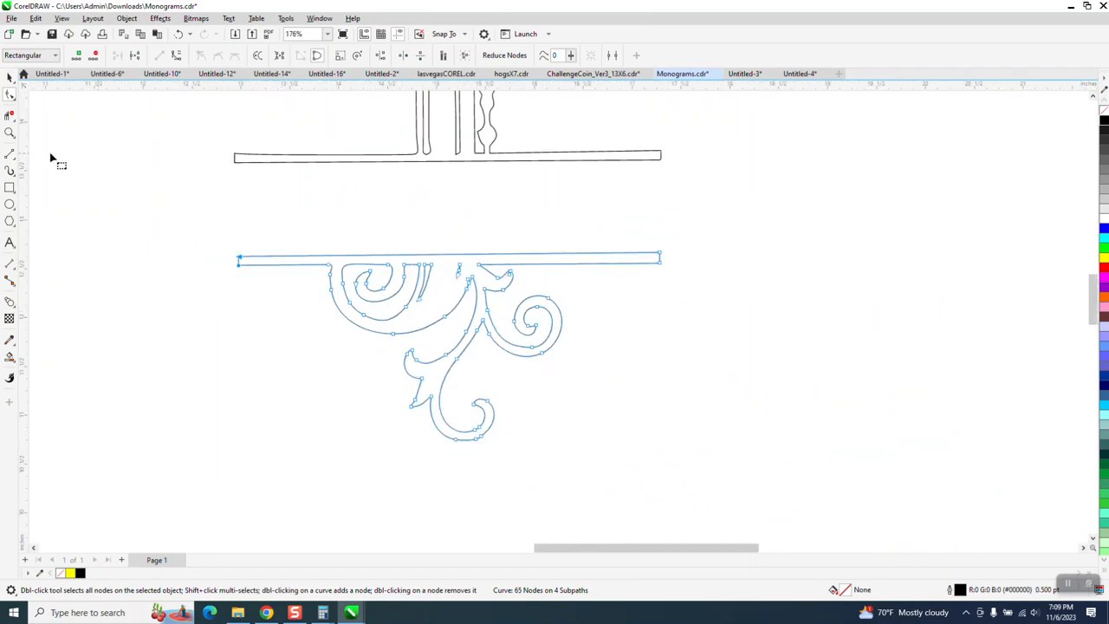
left_click_drag(96, 162, 235, 160)
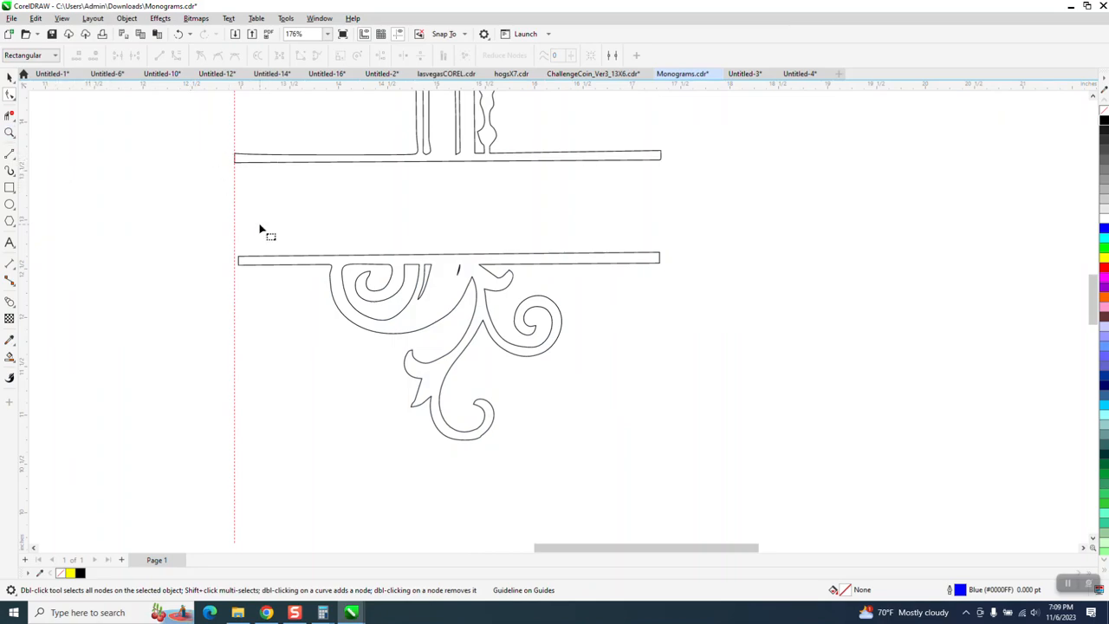
left_click(10, 131)
left_click_drag(219, 130, 480, 317)
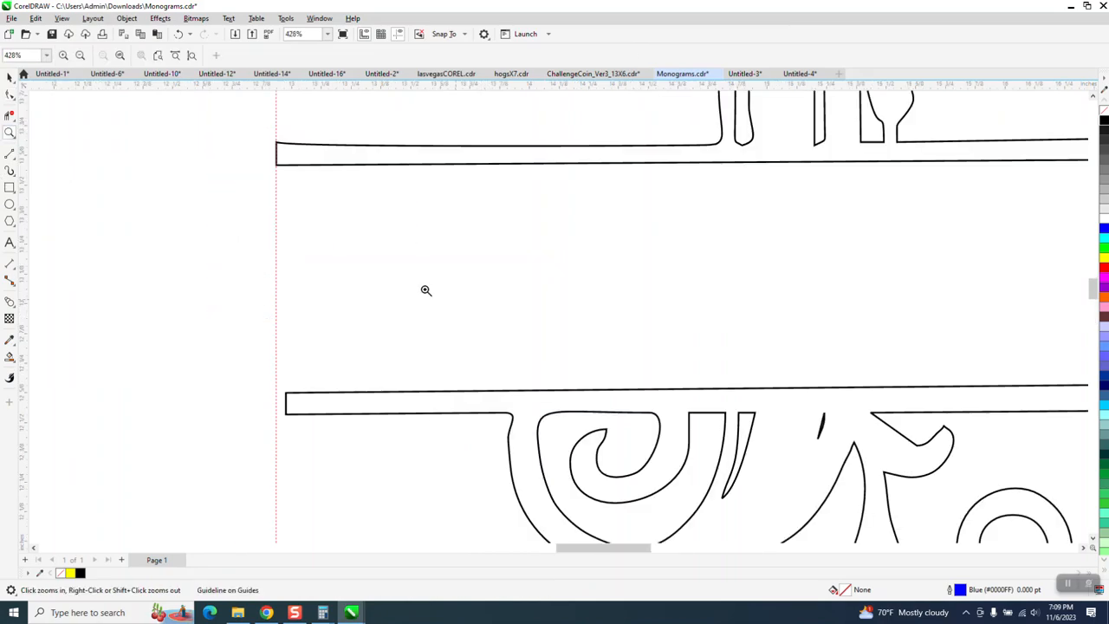
left_click(10, 77)
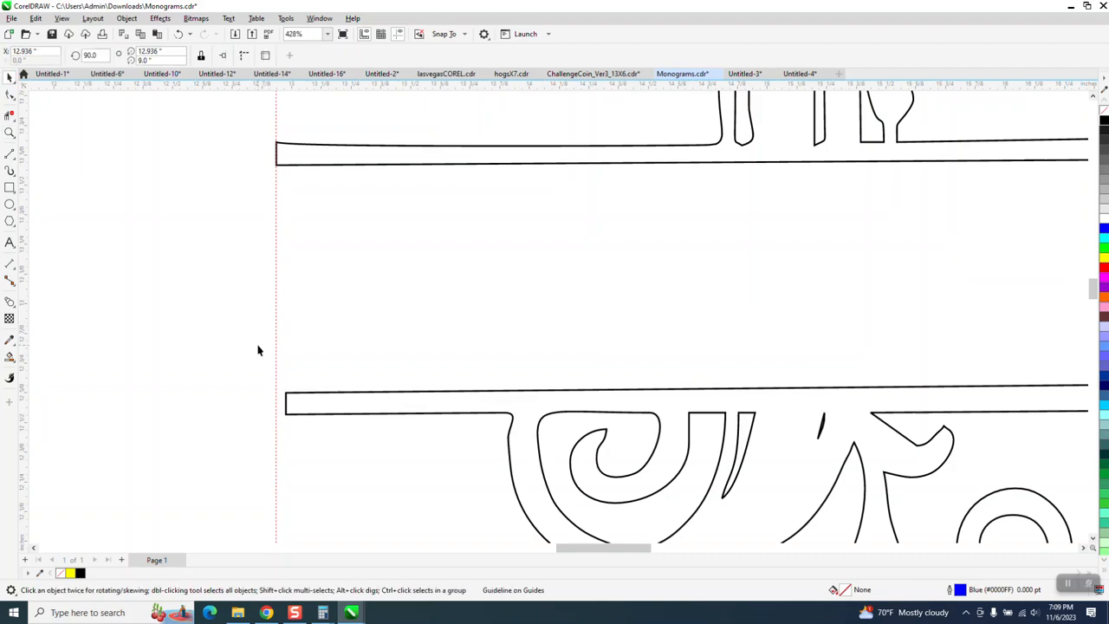
Step: Move the two nodes at the lower bar's left end onto the vertical guideline, in line with the upper bar
left_click(288, 397)
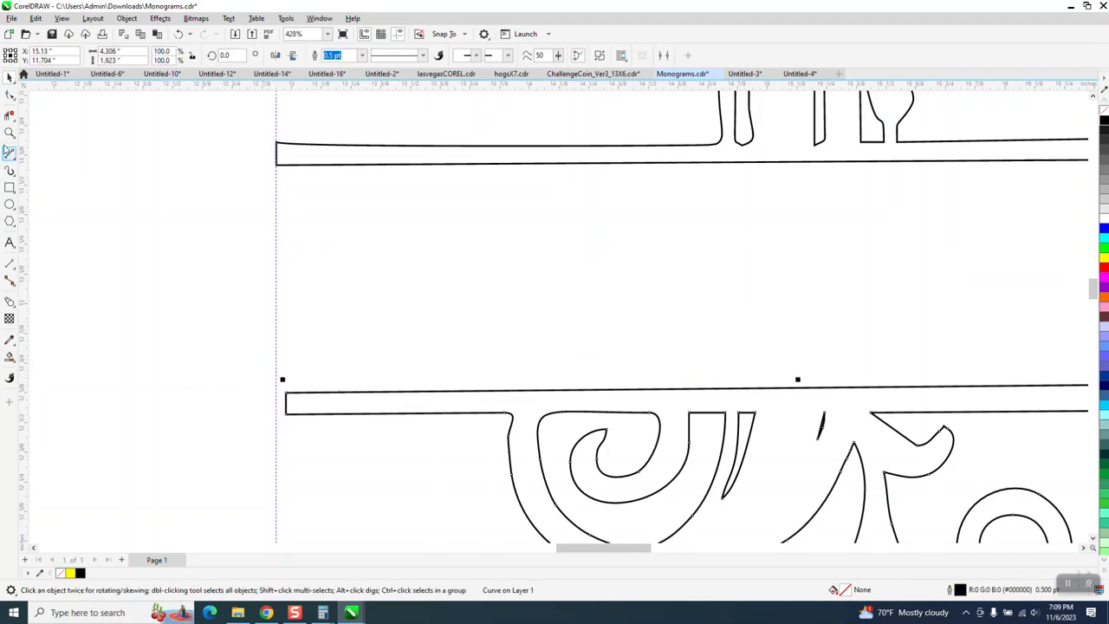
left_click(9, 93)
left_click(287, 417)
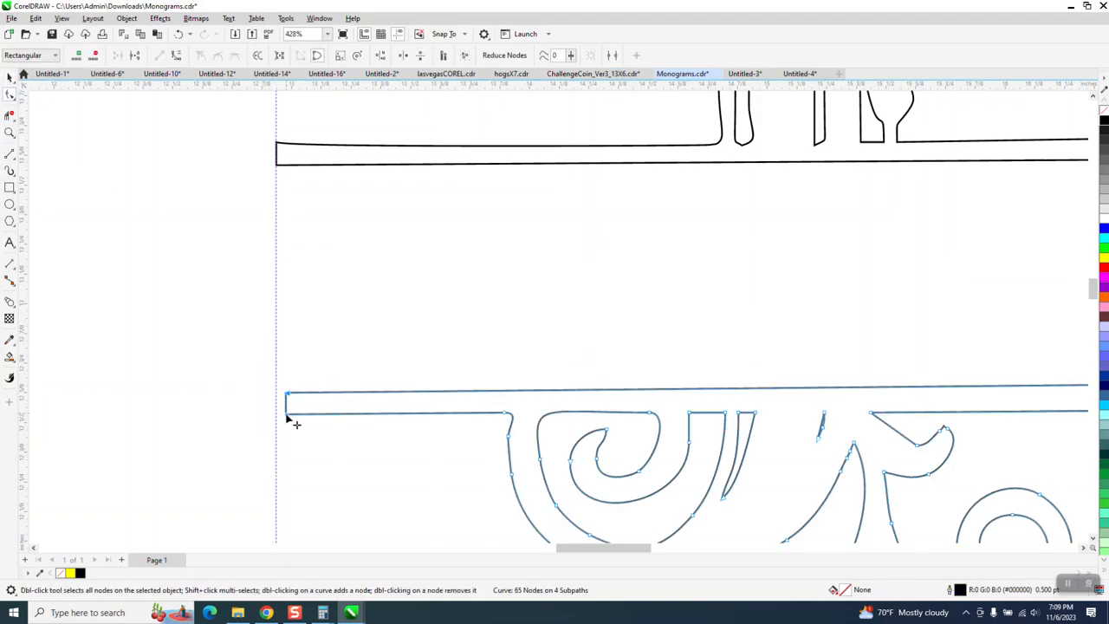
left_click_drag(287, 418, 275, 414)
scroll(251, 286, "down", 3)
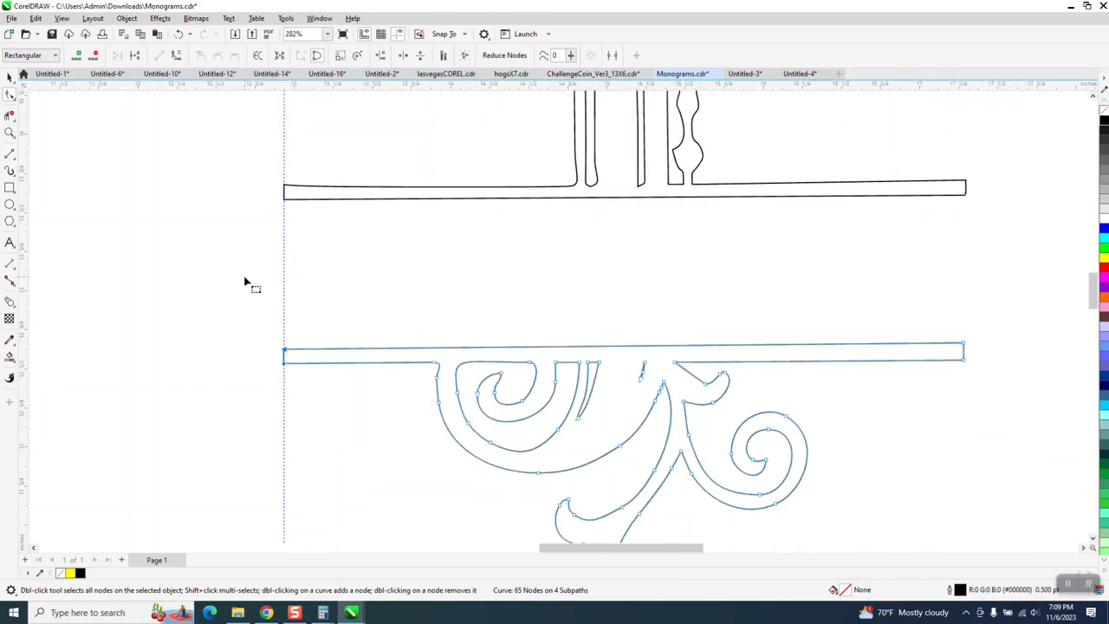
Step: Try to select the small sliver just below the lower bar on its own
left_click(9, 133)
left_click_drag(568, 379, 568, 379)
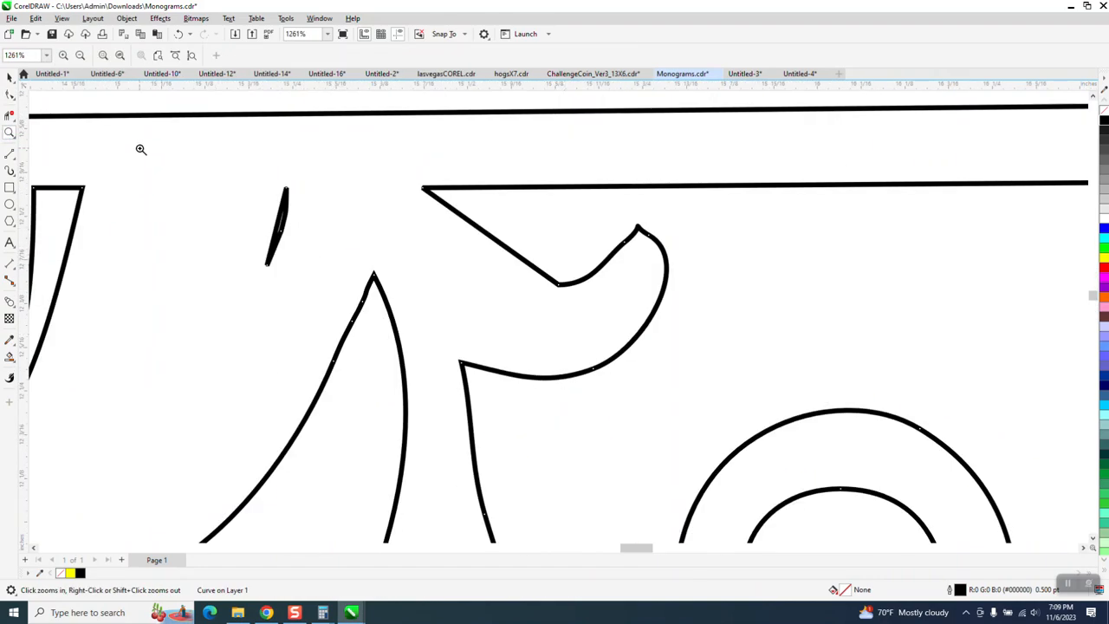
left_click(10, 76)
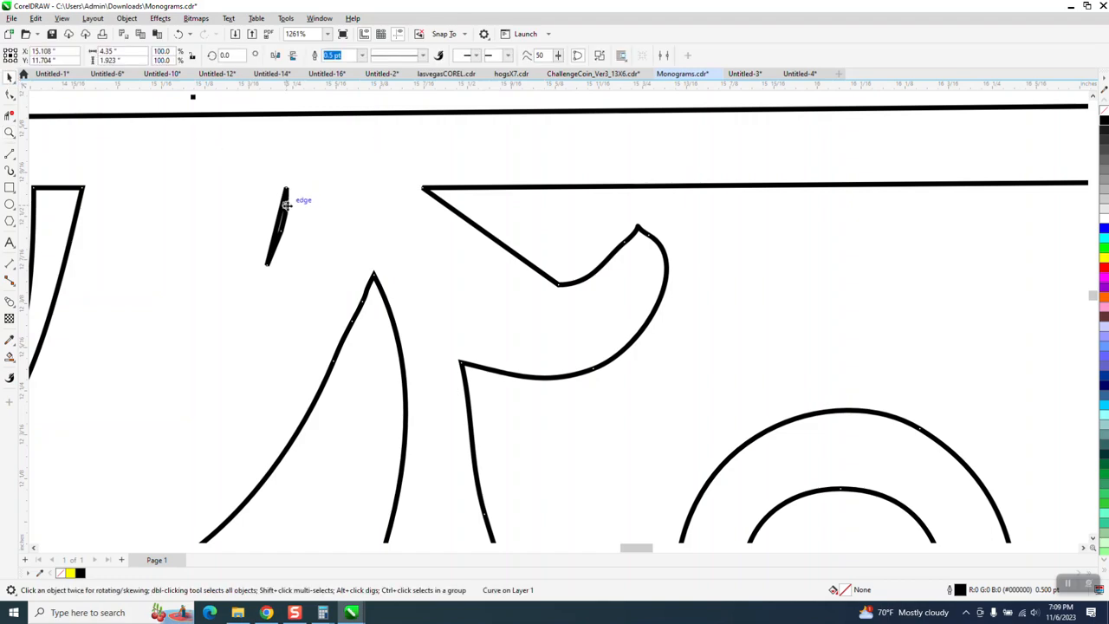
left_click(300, 146)
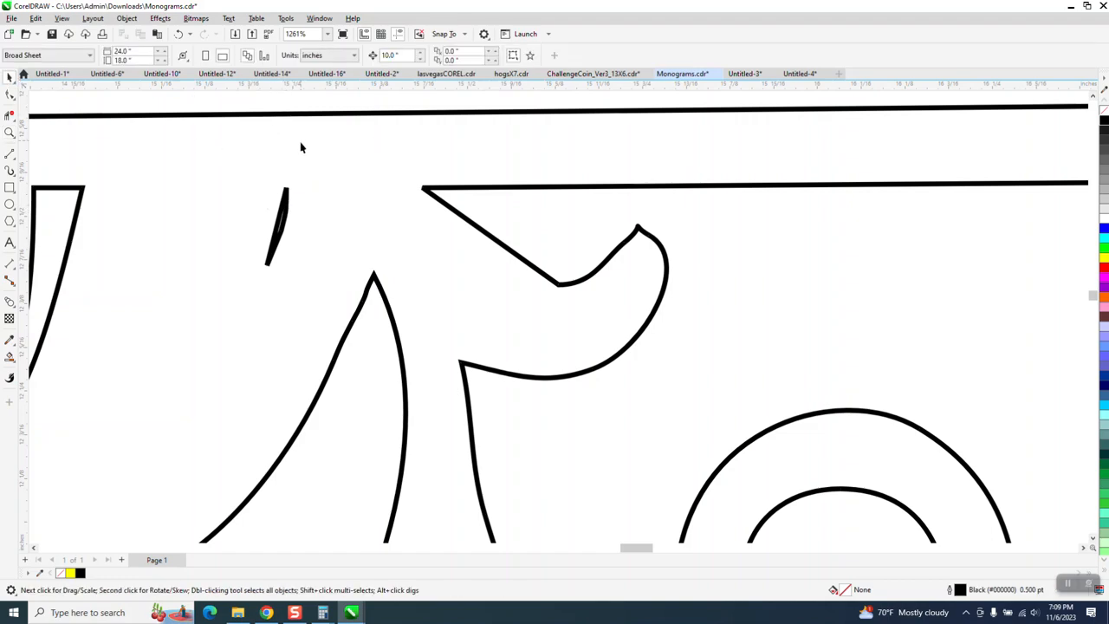
left_click(288, 204)
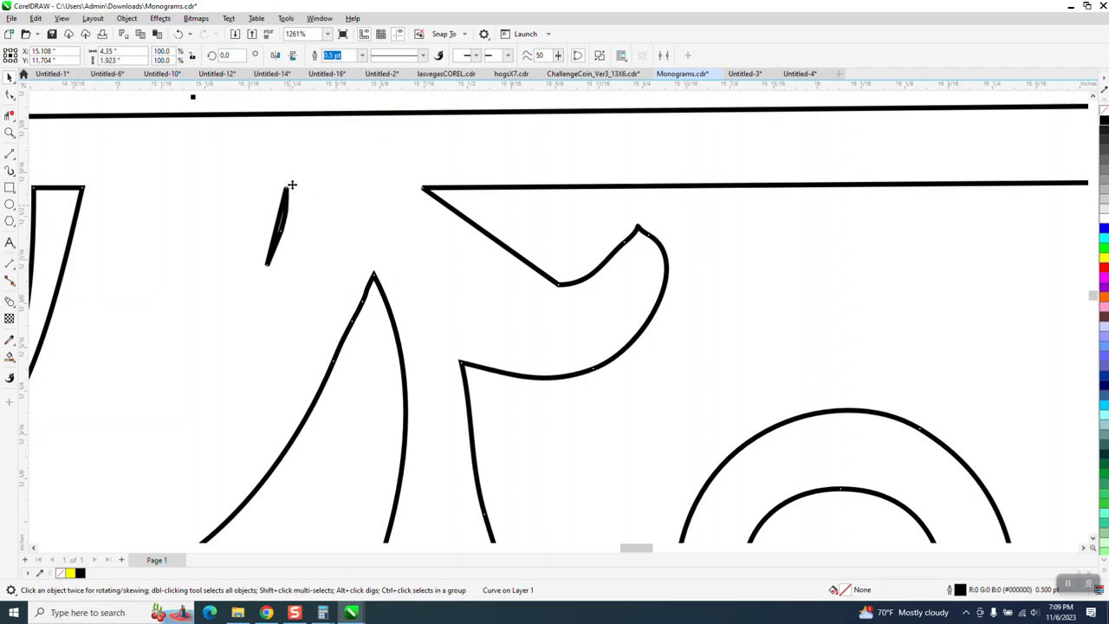
left_click(296, 146)
left_click(290, 205)
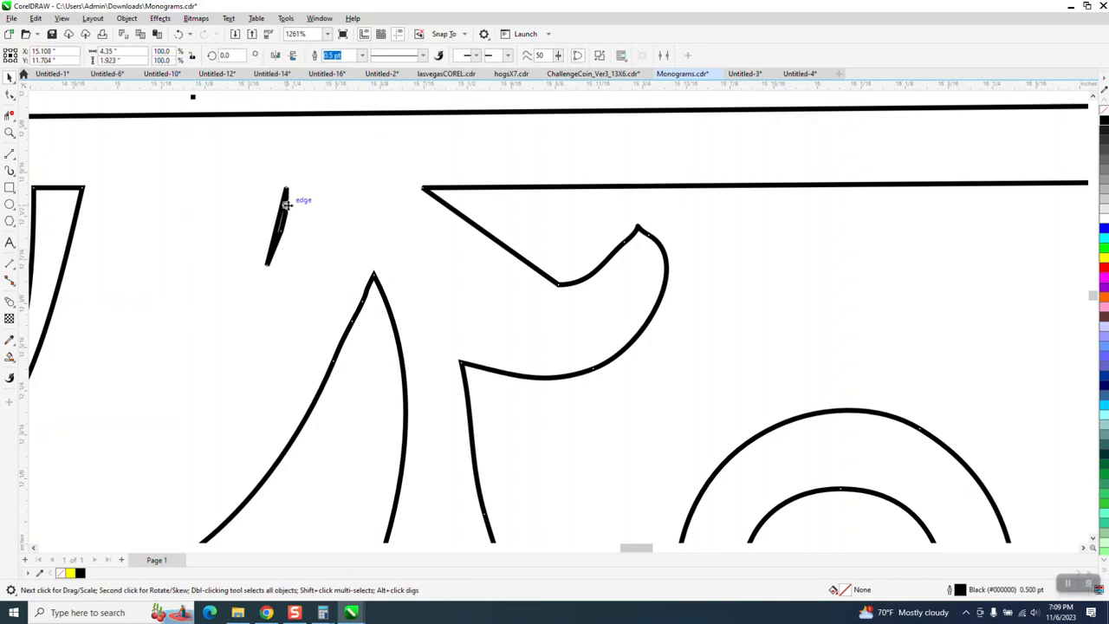
scroll(302, 255, "down", 1)
key("super")
left_click(331, 119)
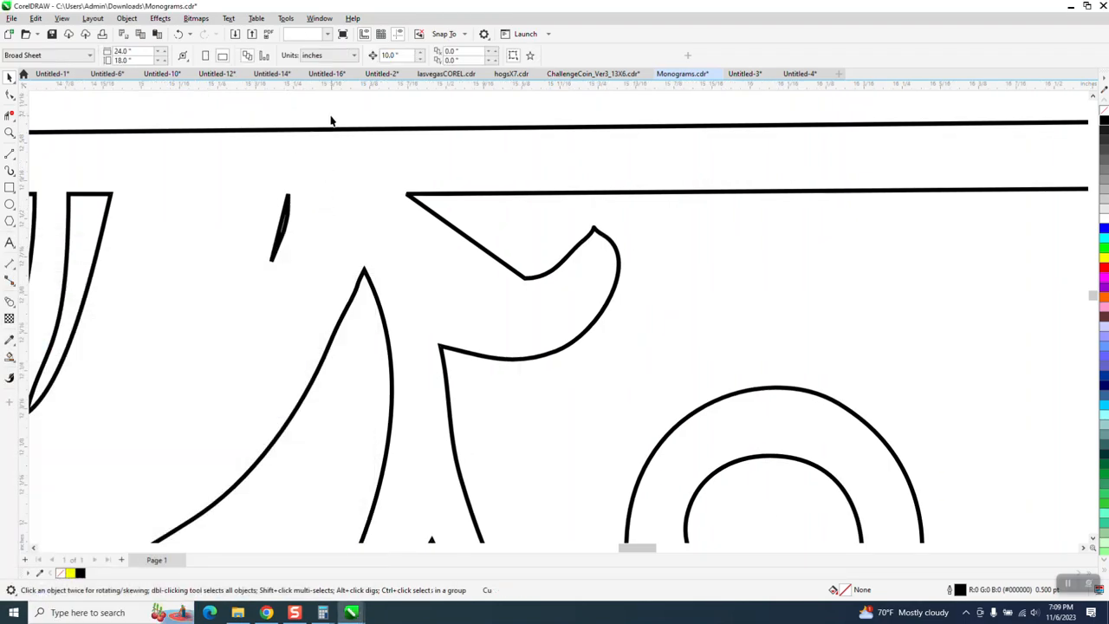
left_click_drag(333, 107, 248, 292)
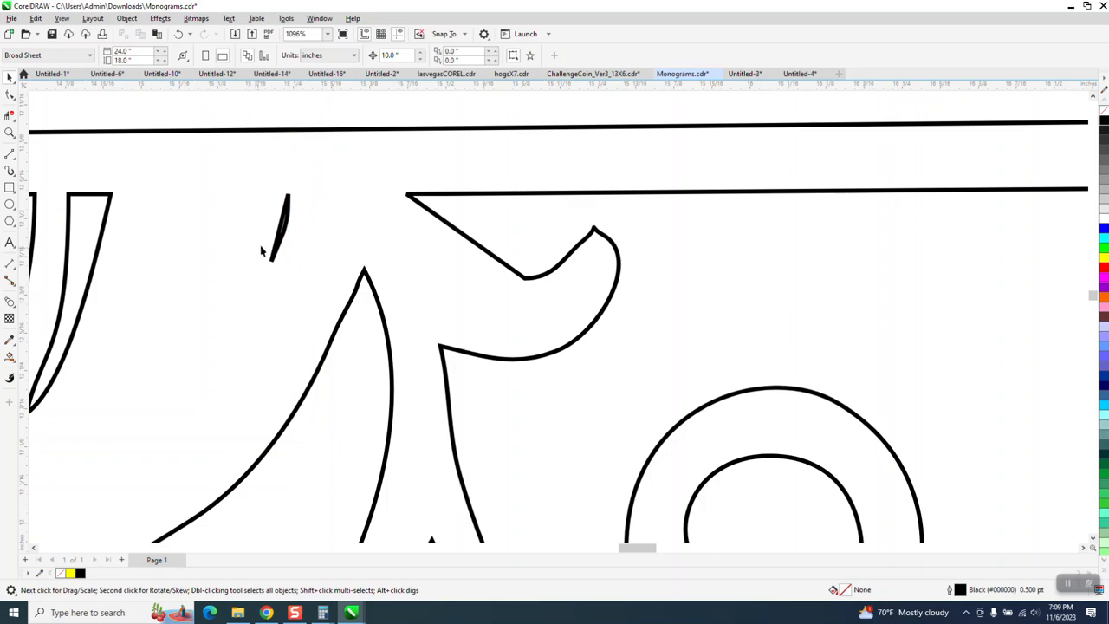
Step: Break the lower ornament's curve apart and delete the small sliver below the lower bar
left_click(285, 230)
left_click(127, 18)
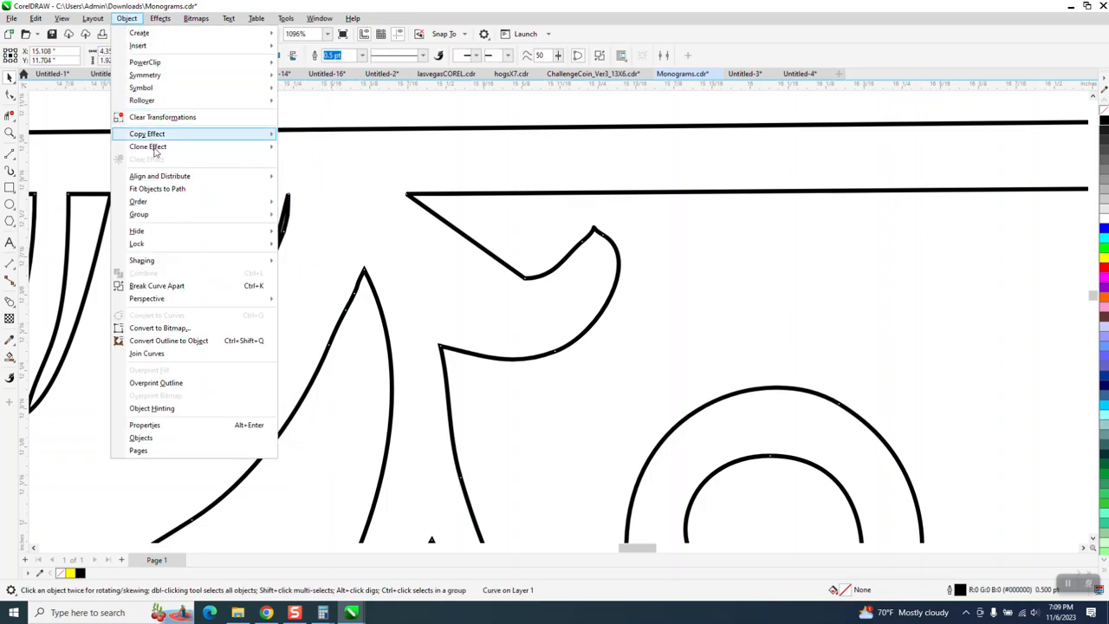
mouse_move(165, 214)
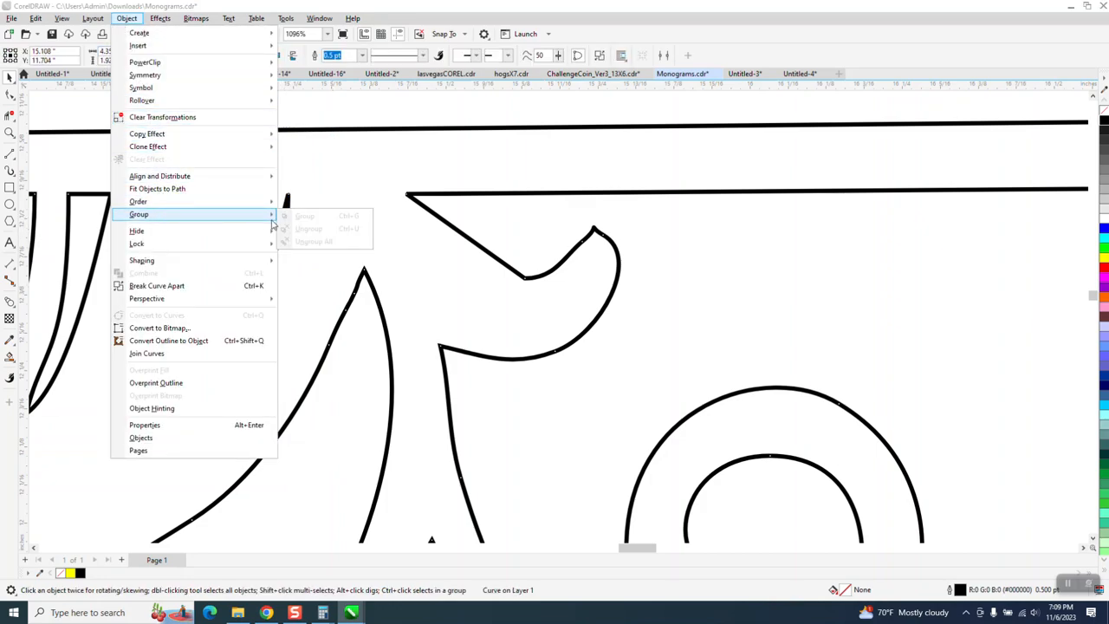
left_click(216, 285)
left_click(279, 123)
left_click(288, 214)
key("Delete")
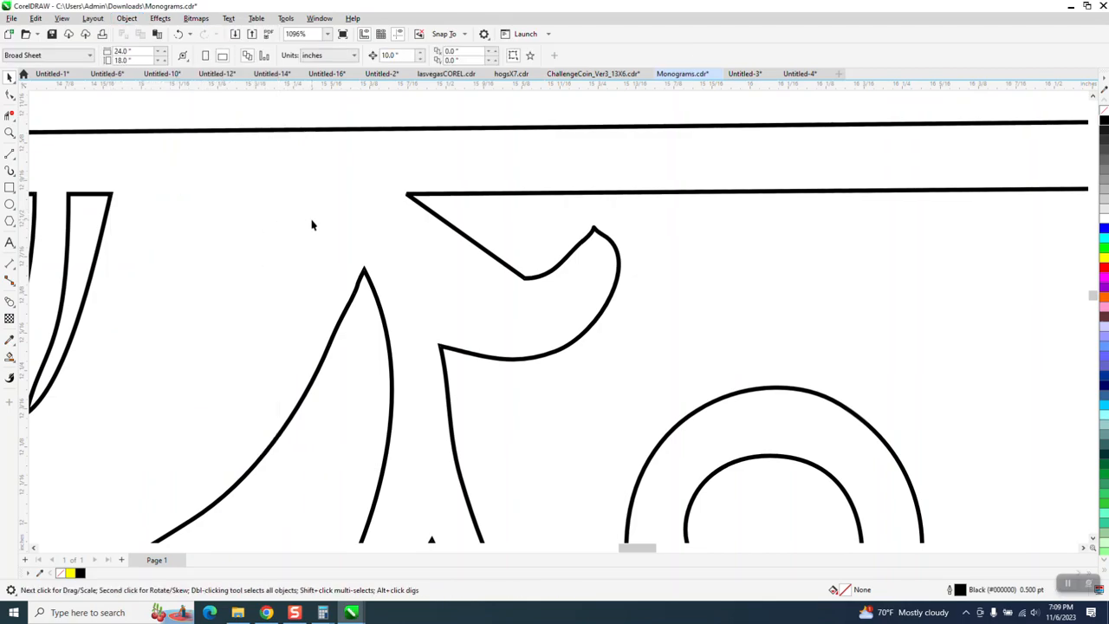
Step: Delete the stray loop and leftover stub at the tip of the upper letter's thin curl with Virtual Segment Delete
scroll(312, 222, "down", 5)
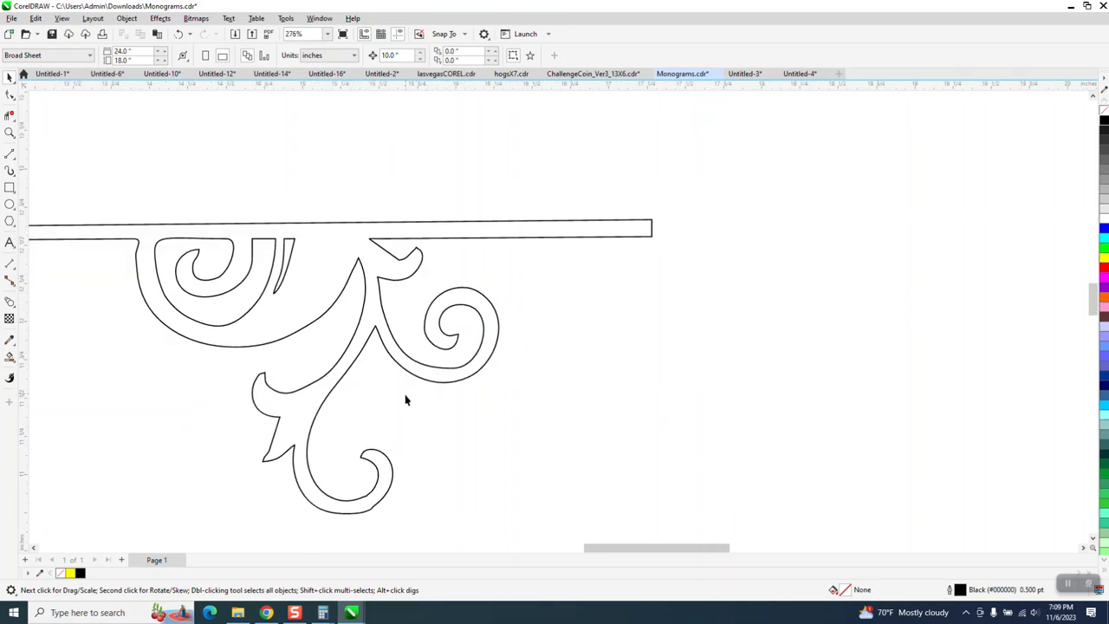
scroll(345, 403, "down", 1)
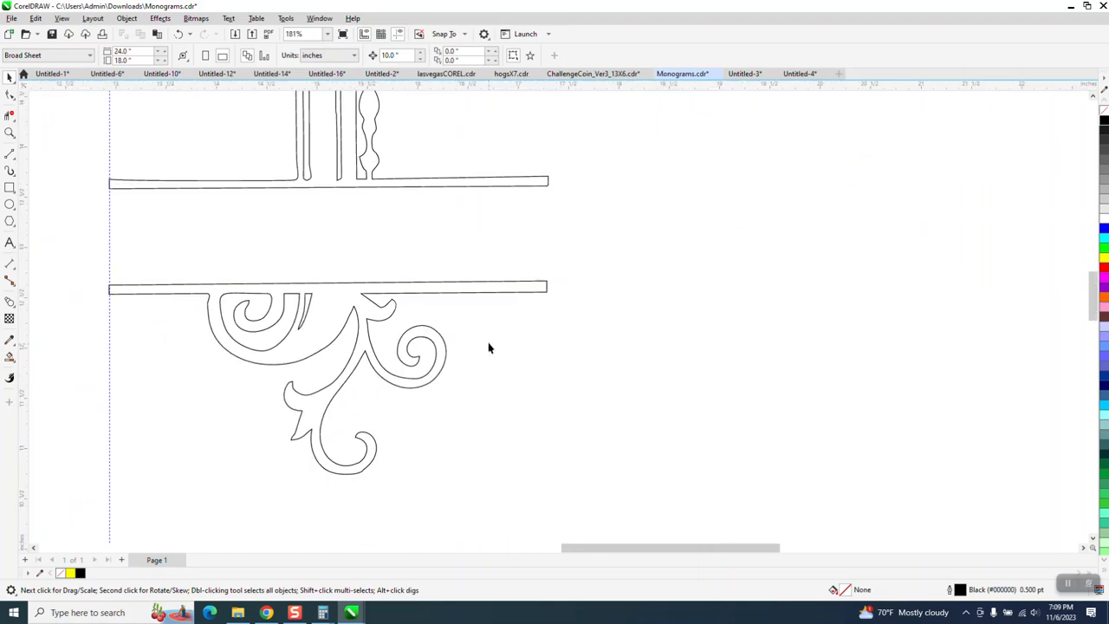
scroll(418, 401, "down", 1)
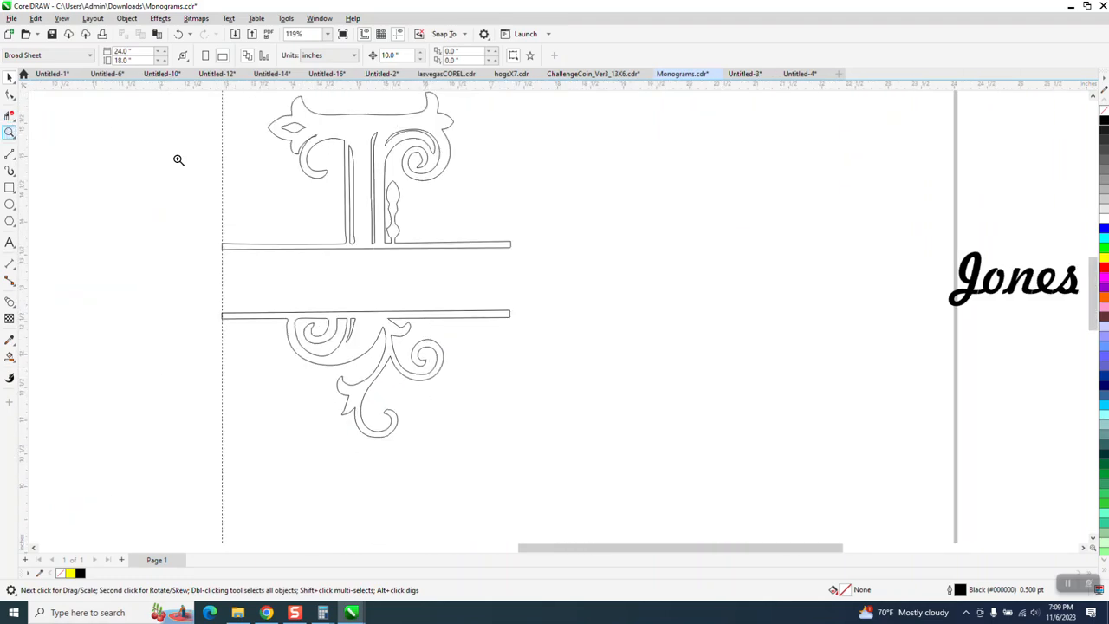
left_click(488, 270)
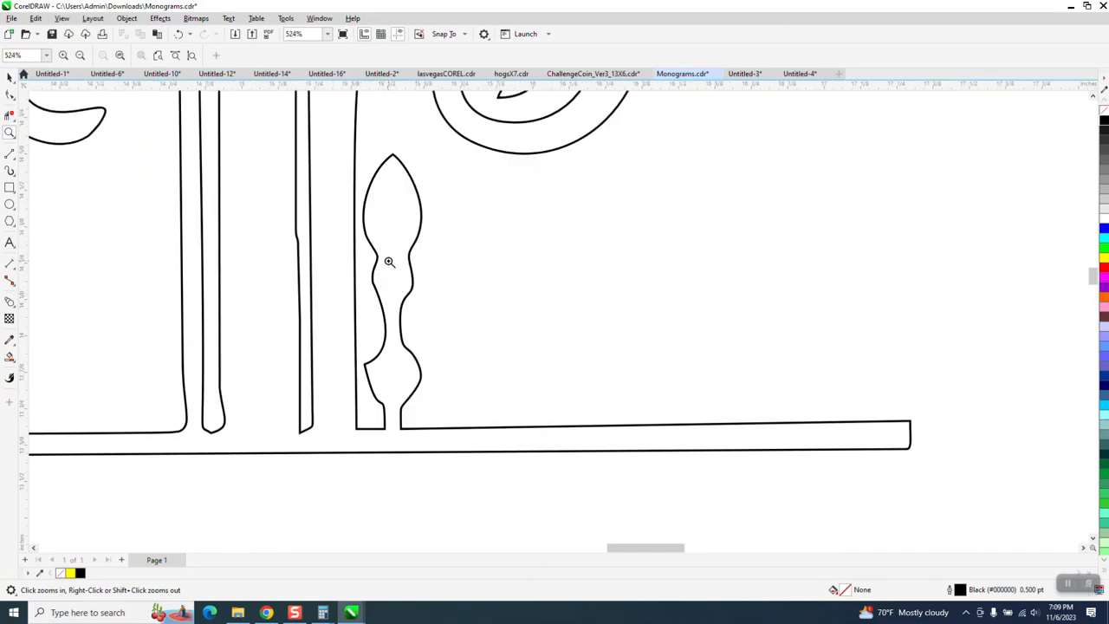
scroll(389, 261, "down", 3)
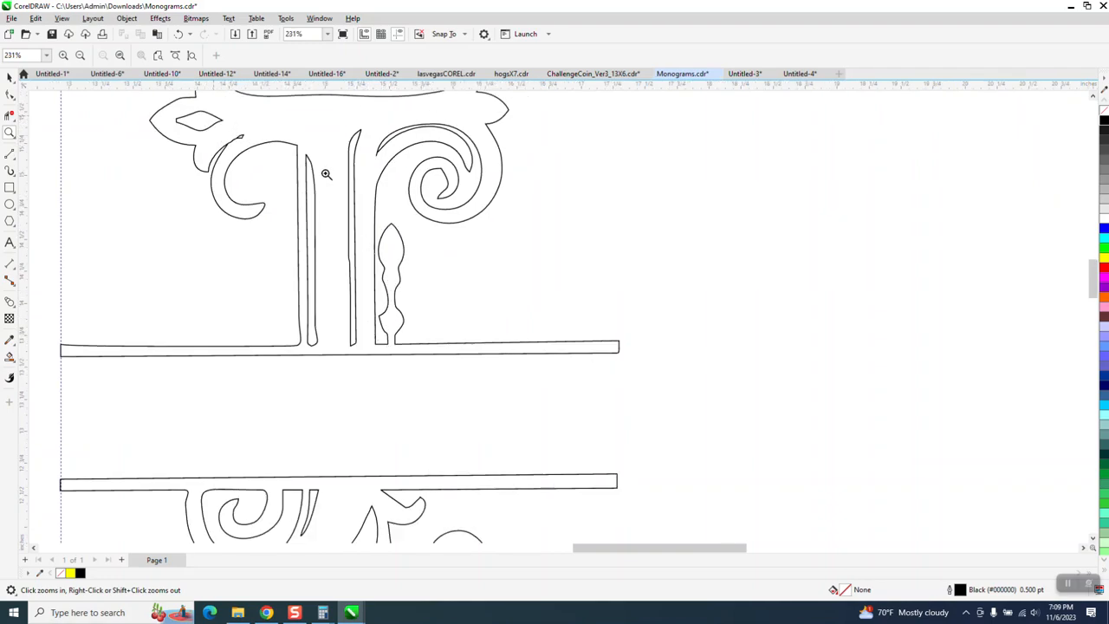
left_click_drag(237, 118, 317, 173)
left_click(8, 115)
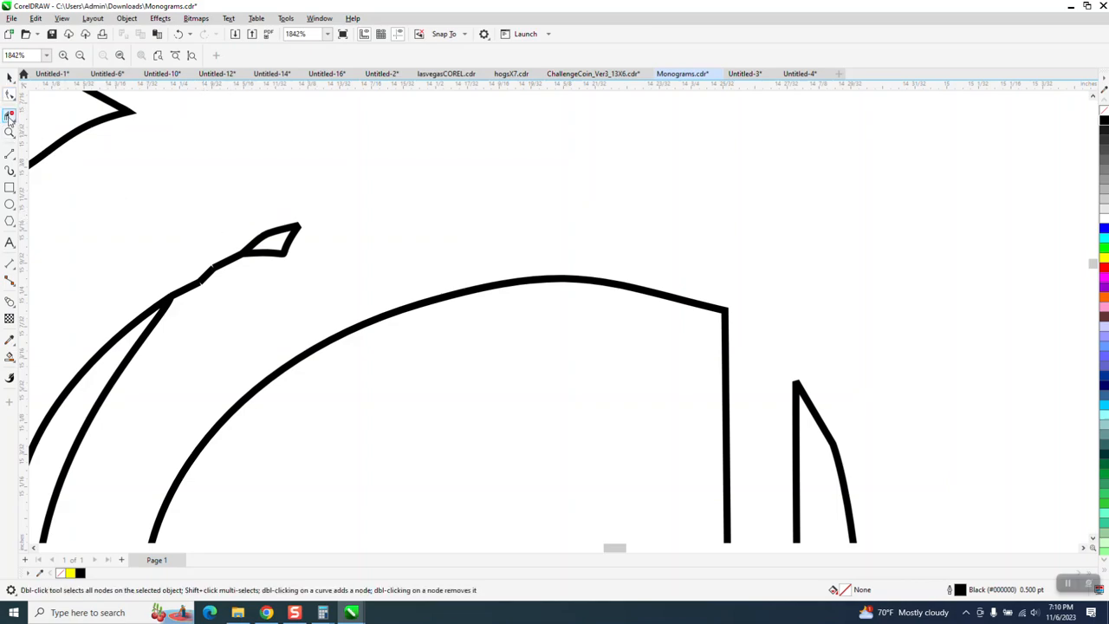
left_click(10, 120)
left_click_drag(338, 269, 342, 272)
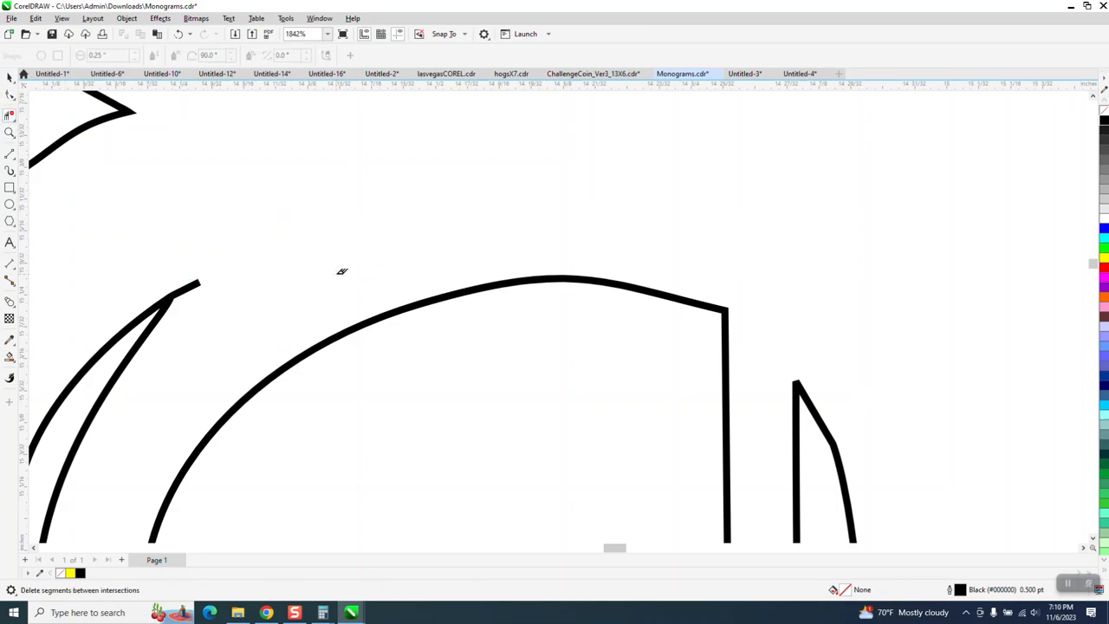
left_click_drag(194, 269, 221, 297)
Step: Select all parts of the J trace and set their outline width to Hairline
scroll(177, 235, "down", 4)
scroll(378, 264, "down", 1)
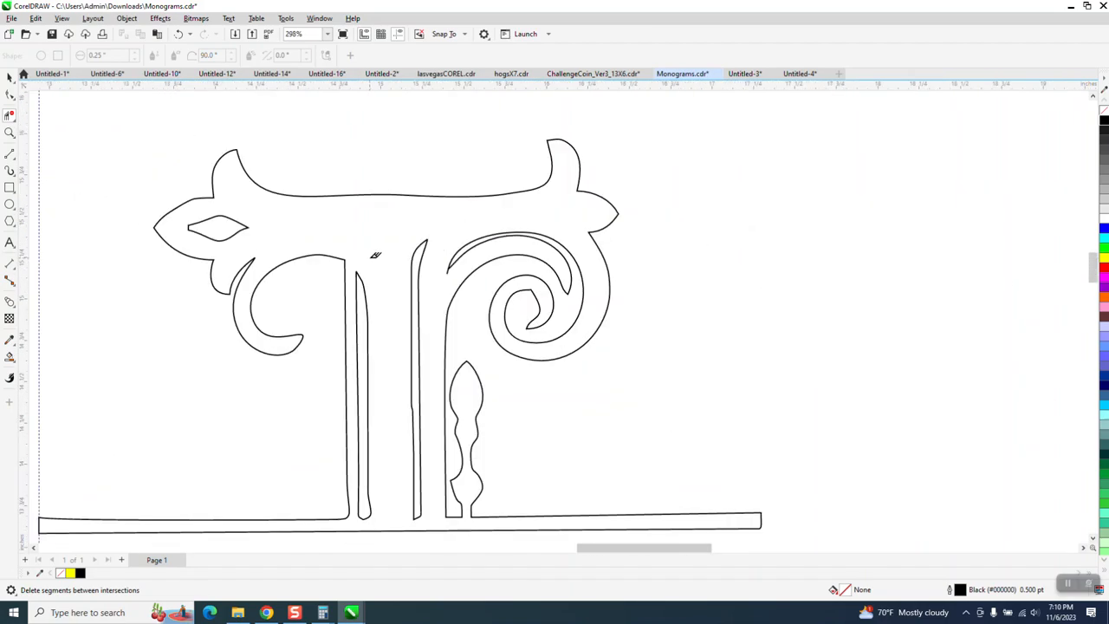
scroll(375, 254, "down", 1)
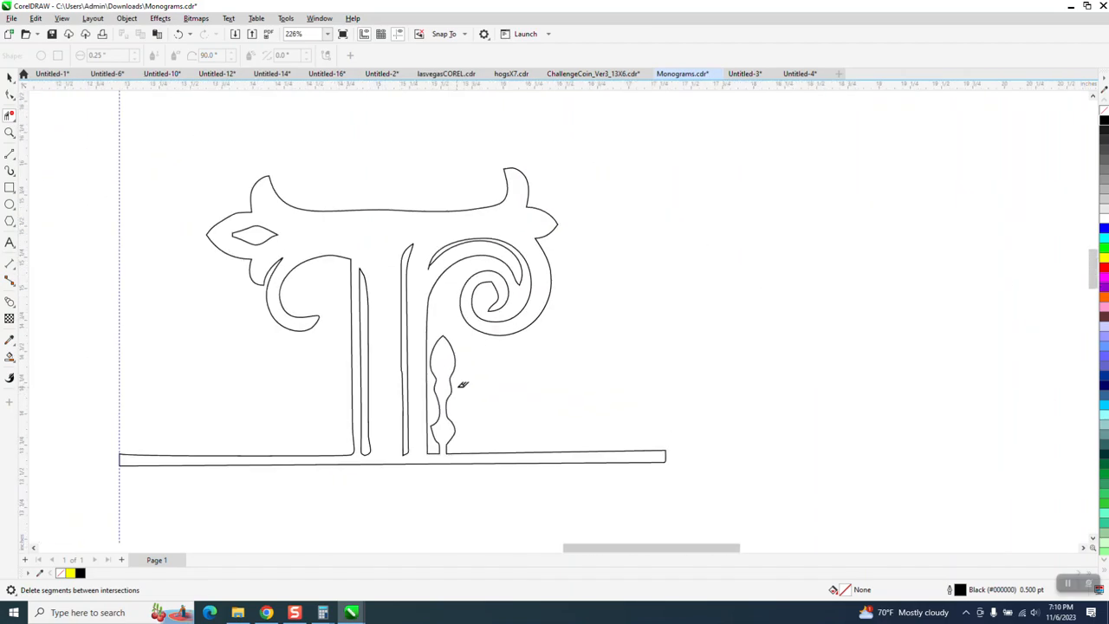
left_click(9, 131)
left_click_drag(393, 310, 535, 476)
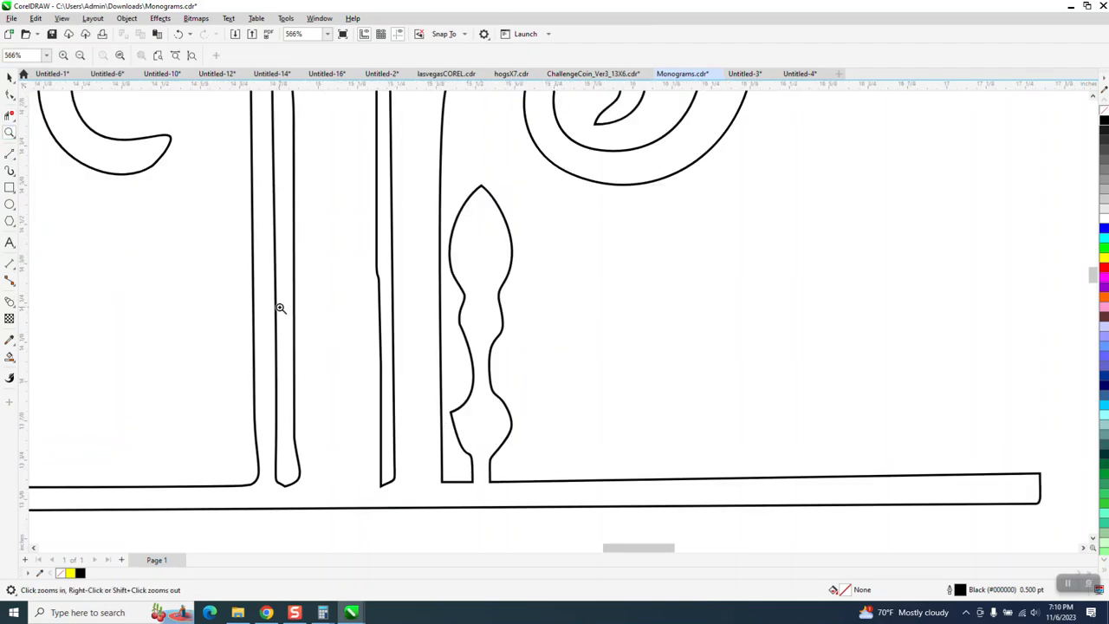
left_click(9, 76)
scroll(512, 286, "down", 3)
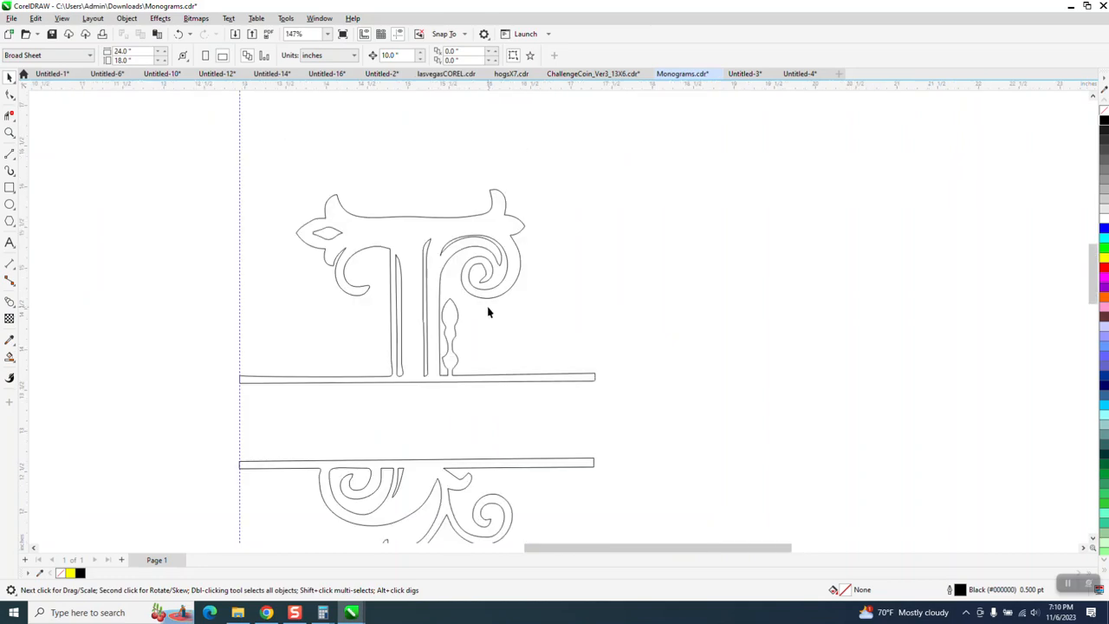
scroll(488, 312, "down", 2)
left_click_drag(581, 508, 594, 508)
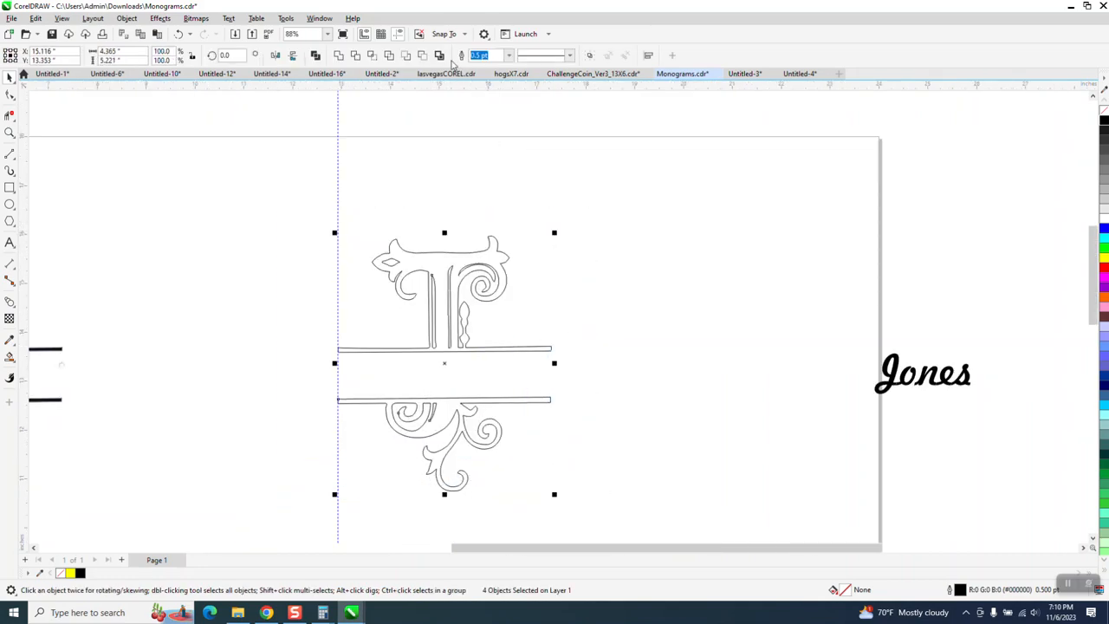
left_click(511, 55)
left_click(485, 90)
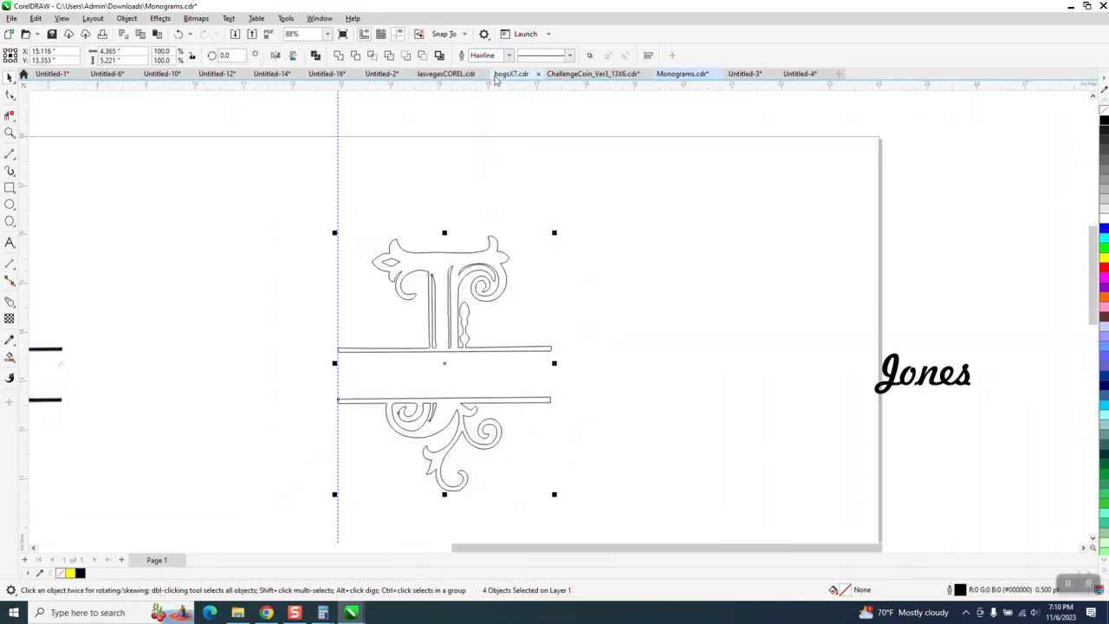
Step: Draw a vertical line about 0.95 inches long across the upper bar near its right end and give it a Hairline outline
left_click(9, 132)
left_click_drag(455, 297, 541, 380)
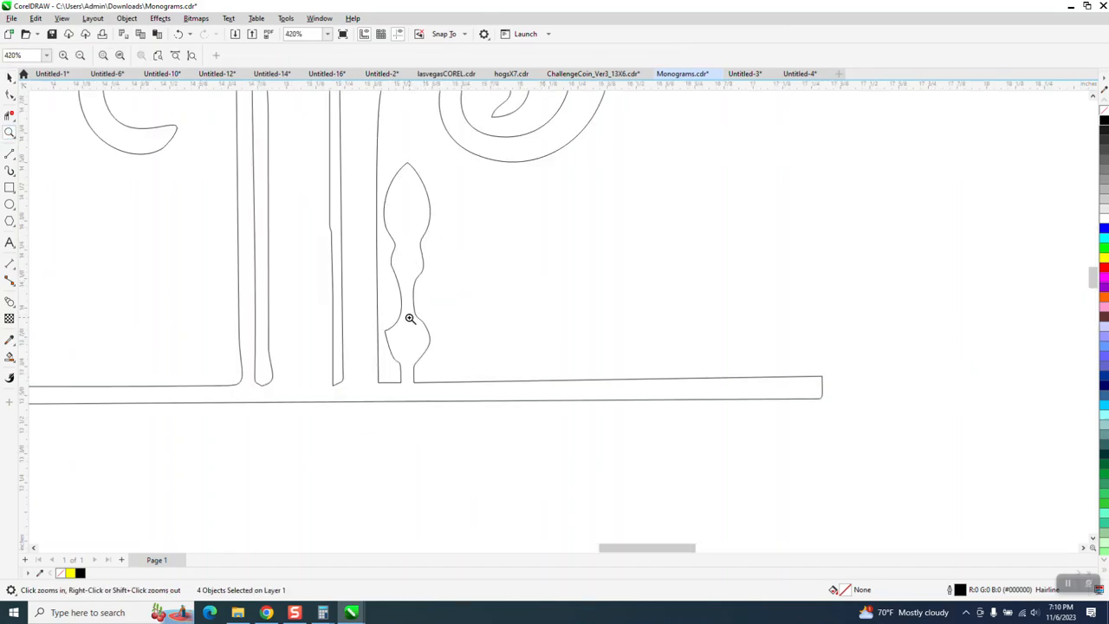
left_click(15, 162)
left_click(49, 166)
mouse_move(774, 287)
left_mouse_down()
mouse_move(644, 367)
mouse_move(774, 508)
left_mouse_up()
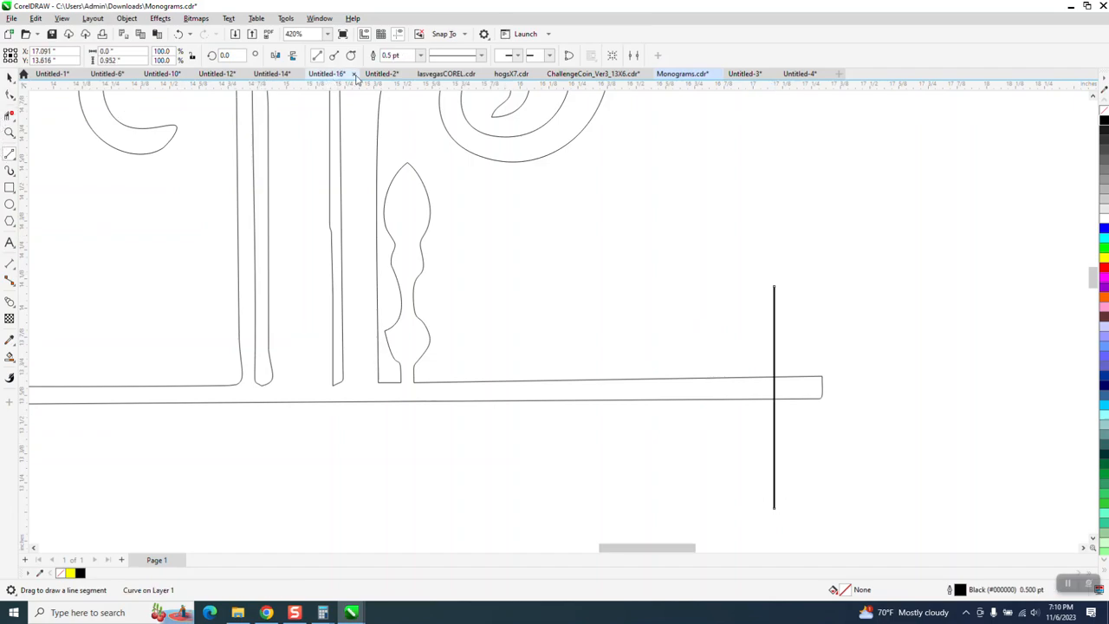
left_click(420, 54)
left_click(394, 76)
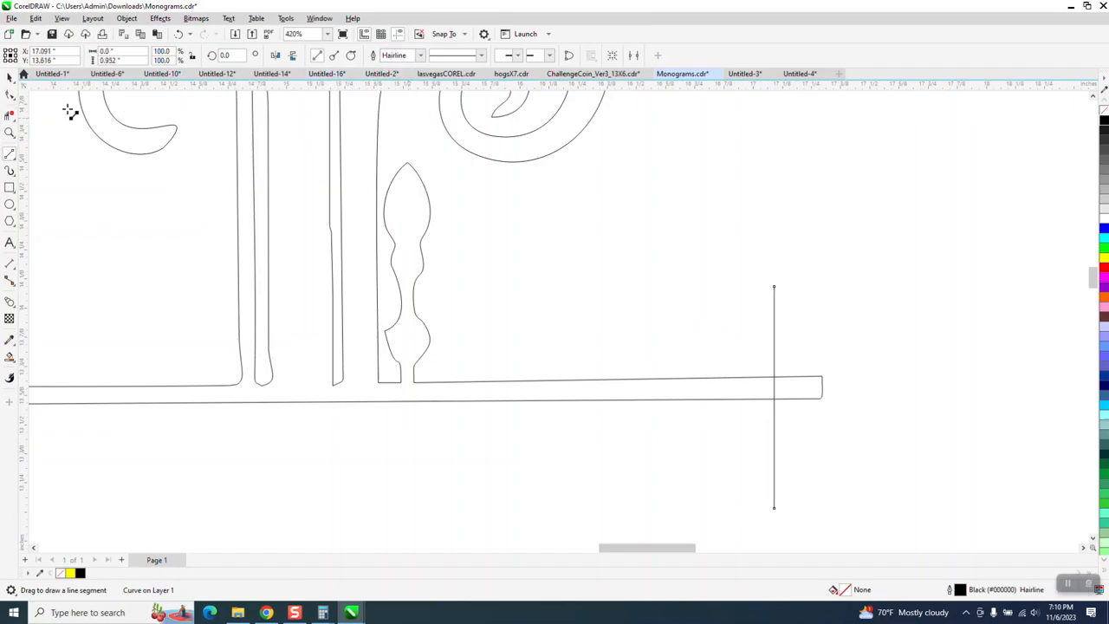
Step: Move the vertical line to the spindle ornament's tip and extend its lower end about 0.13 inches, past the upper bar's bottom edge
left_click(9, 76)
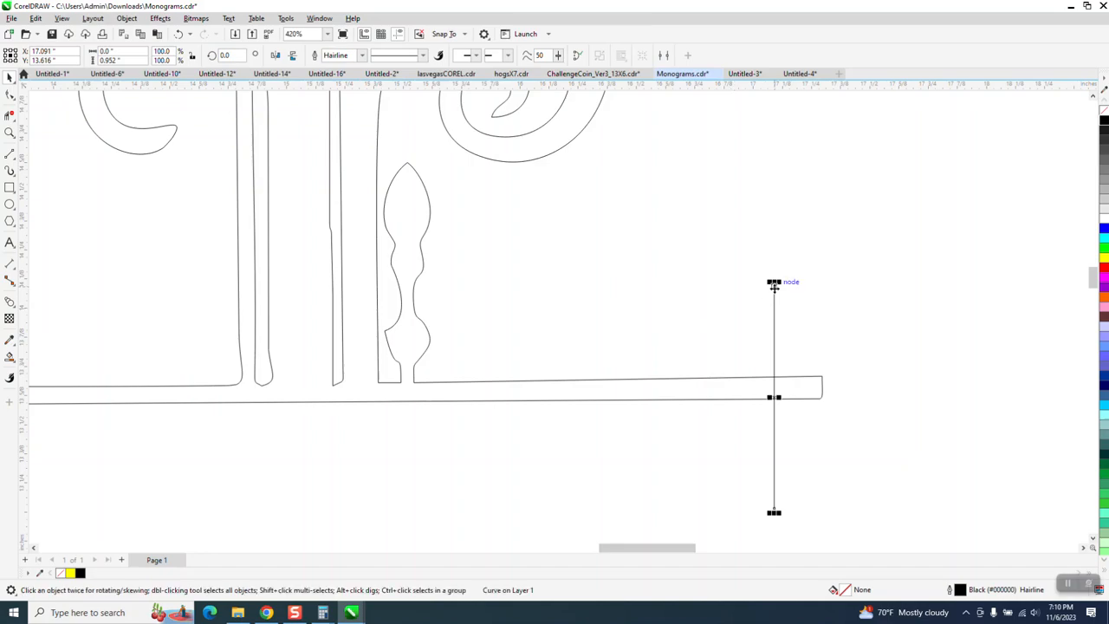
left_click_drag(772, 407, 574, 424)
left_click(9, 132)
right_click(374, 447)
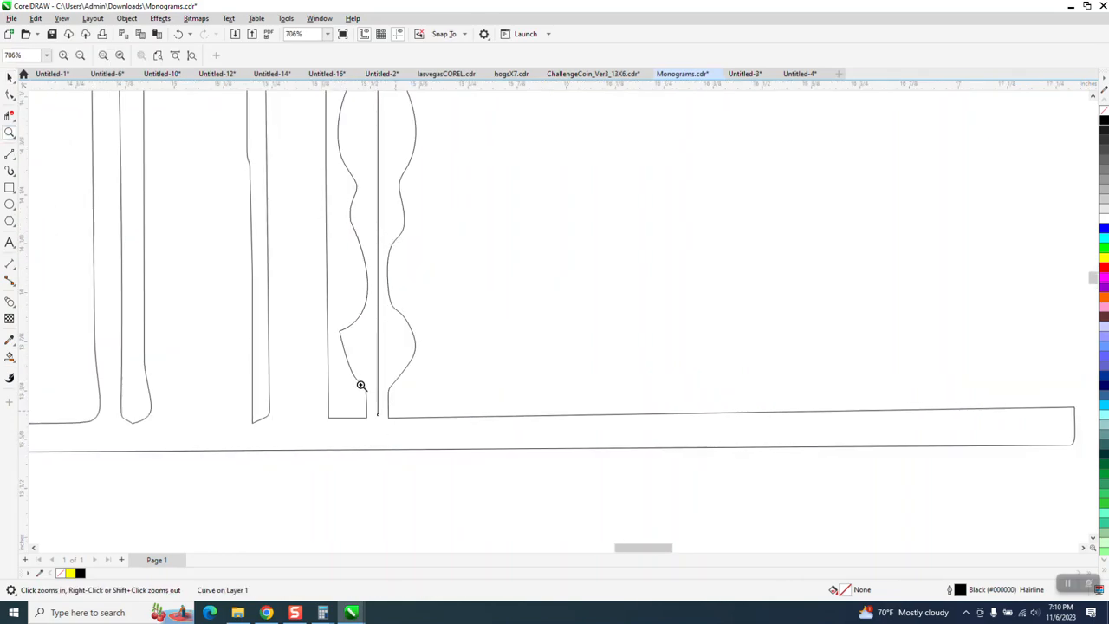
left_click(10, 94)
left_click_drag(379, 418, 379, 460)
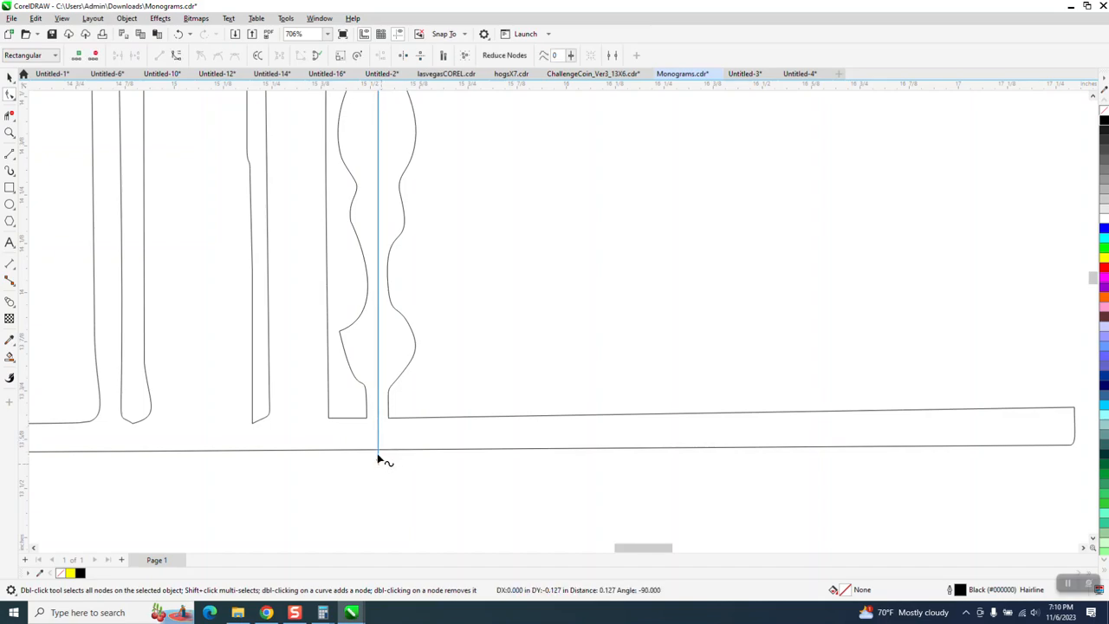
scroll(373, 451, "down", 2)
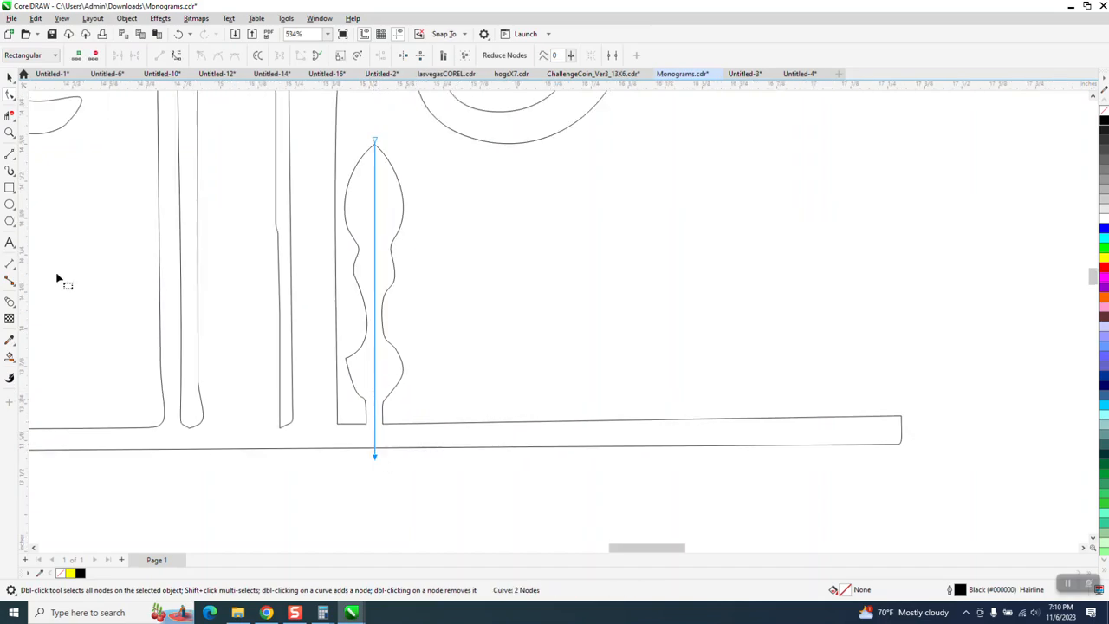
Step: Draw a straight horizontal line about 0.06 inches long across the open base of the spindle ornament
left_click(10, 132)
left_click_drag(289, 372, 633, 467)
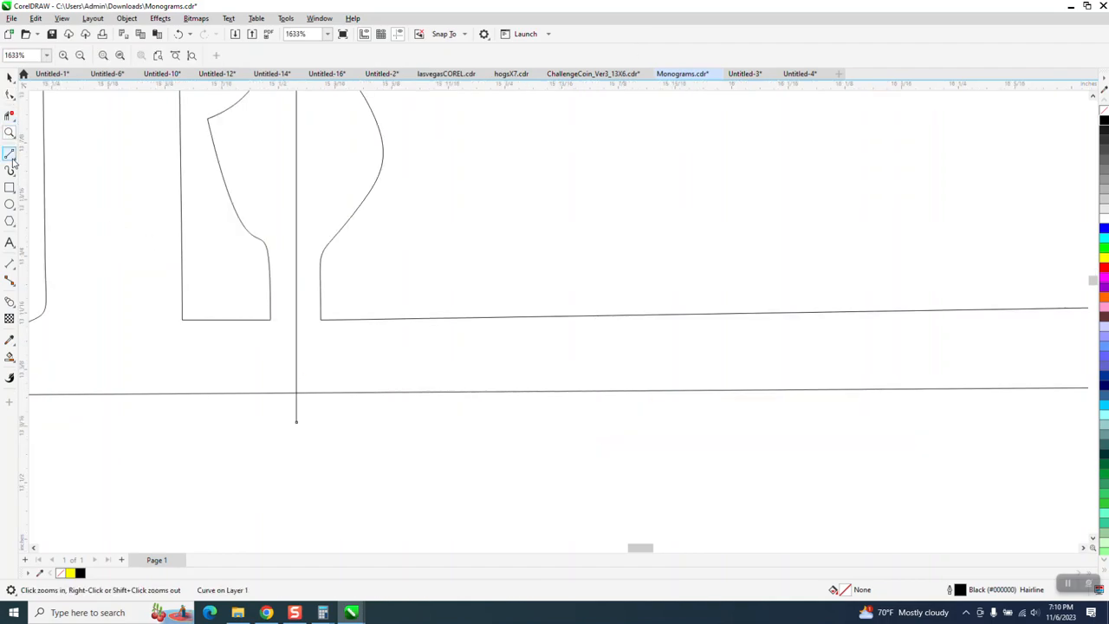
left_click(15, 162)
left_click(61, 167)
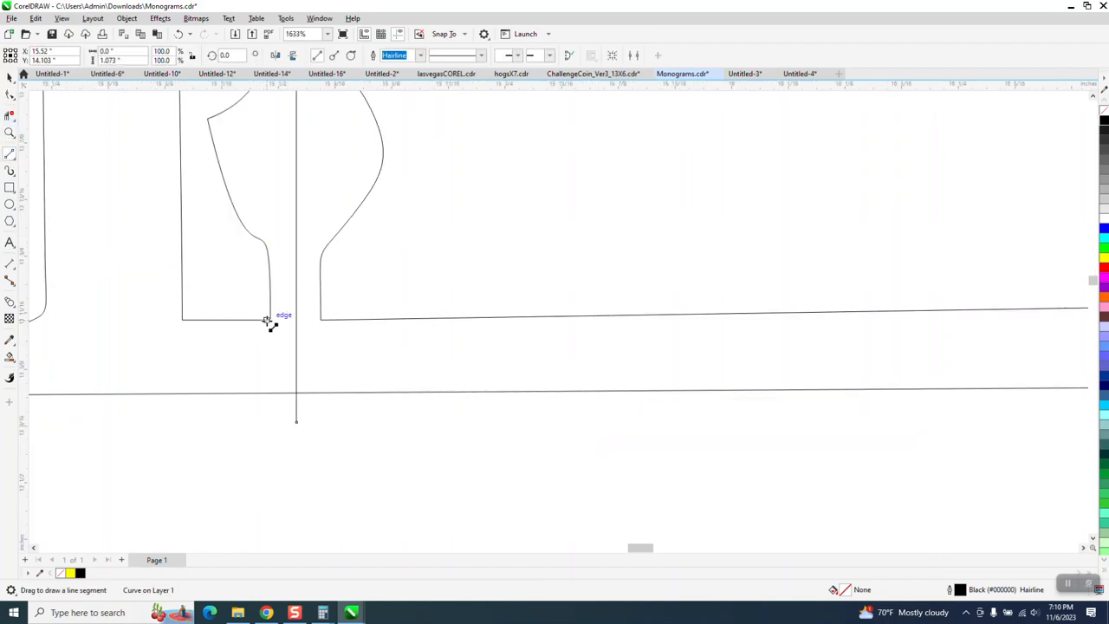
left_click_drag(321, 320, 270, 320)
scroll(315, 421, "down", 2)
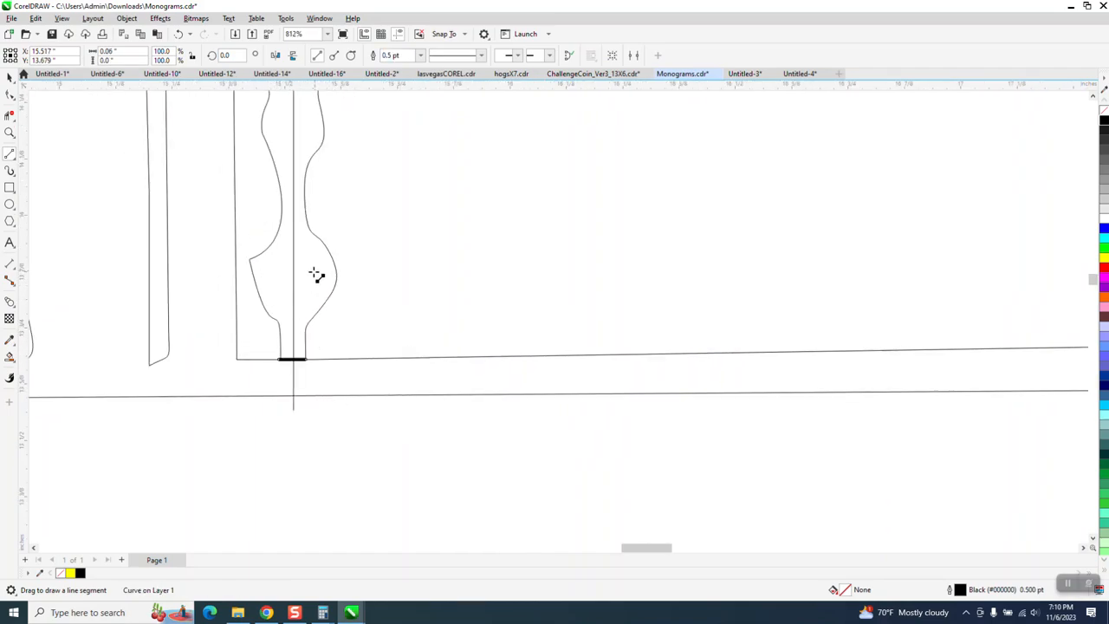
Step: Remove the left half of the spindle ornament's outline with Virtual Segment Delete
left_click(13, 113)
left_click(276, 239)
scroll(293, 368, "down", 2)
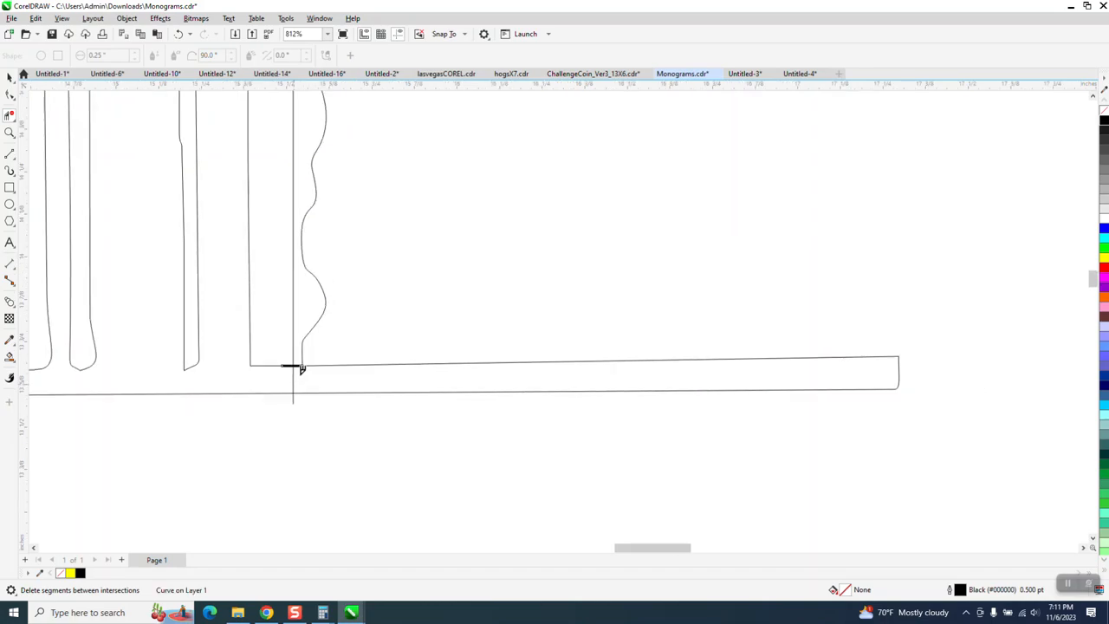
Step: Delete the vertical line running through the middle of the spindle ornament
left_click(9, 77)
scroll(351, 234, "down", 1)
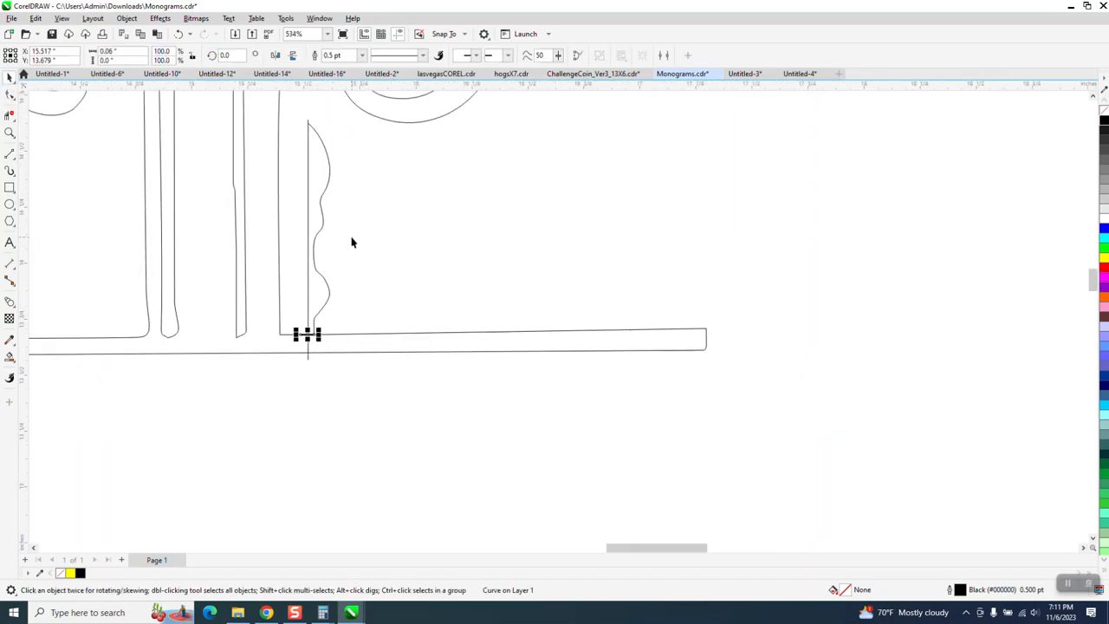
left_click(326, 197)
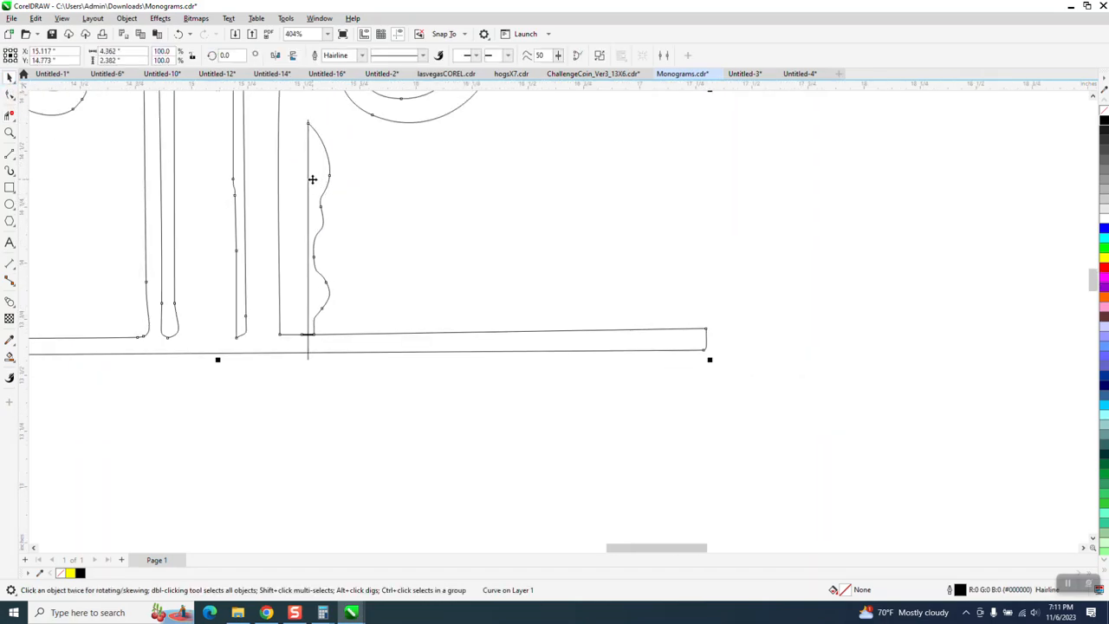
left_click(307, 180)
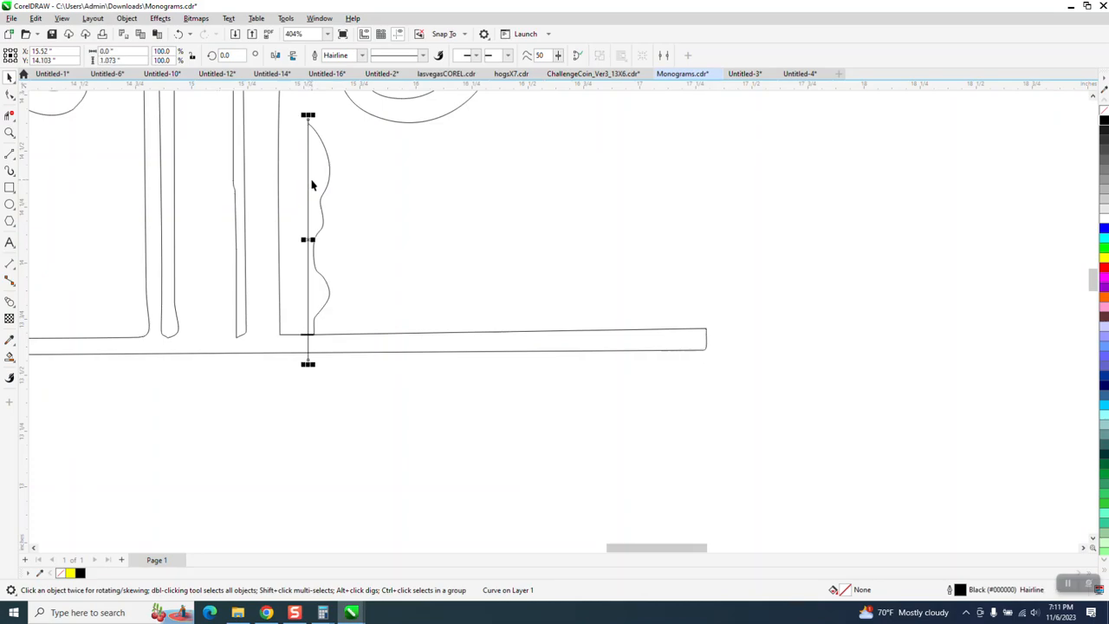
key("Delete")
Step: Break the upper letter's combined curve apart into separate curves, then select the outline that includes the half spindle
left_click(326, 188)
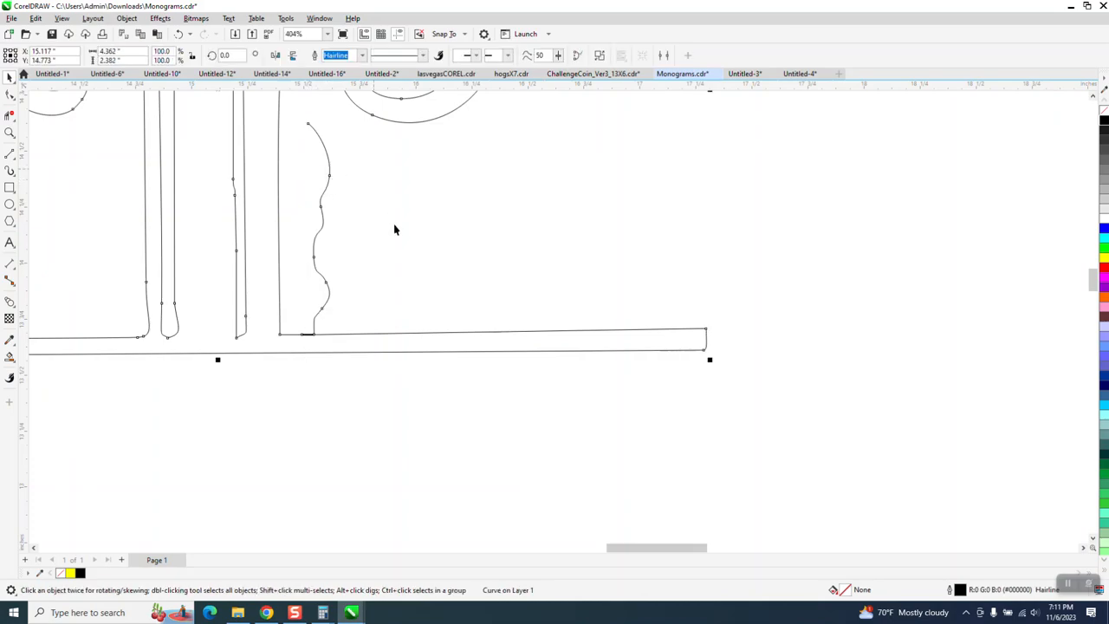
left_click(365, 386)
left_click(329, 301)
left_click(126, 18)
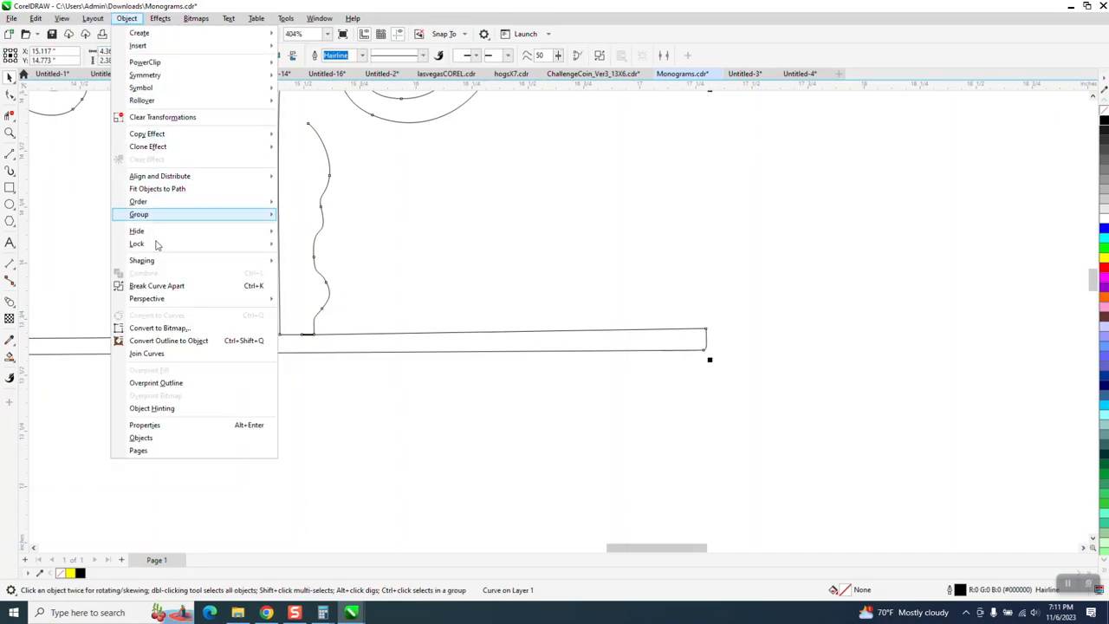
left_click(157, 285)
left_click(337, 394)
left_click(322, 231)
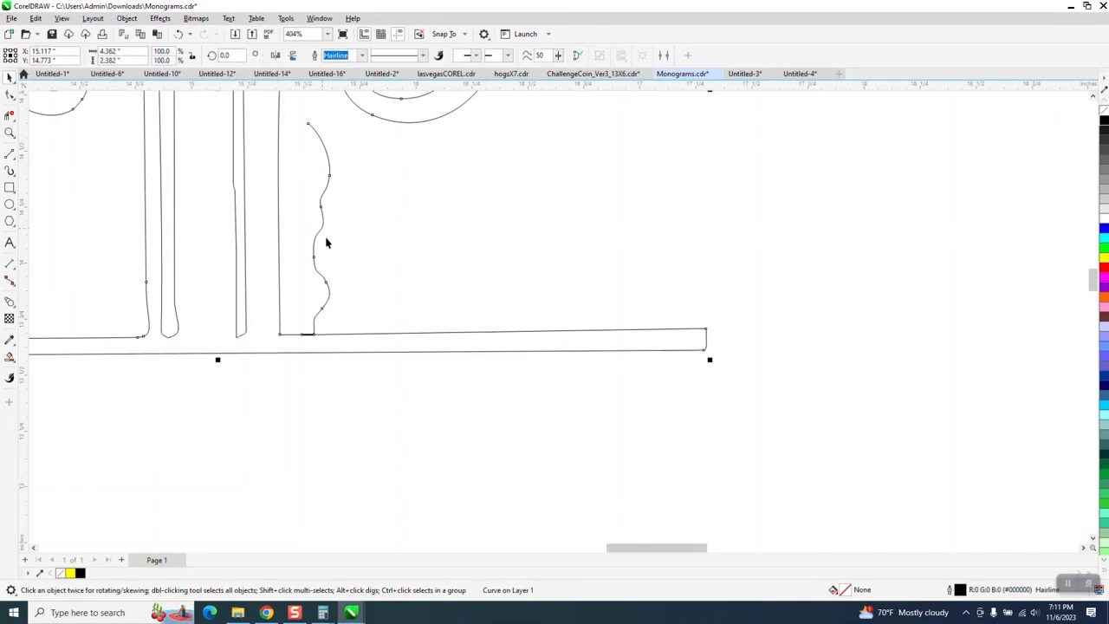
left_click(126, 18)
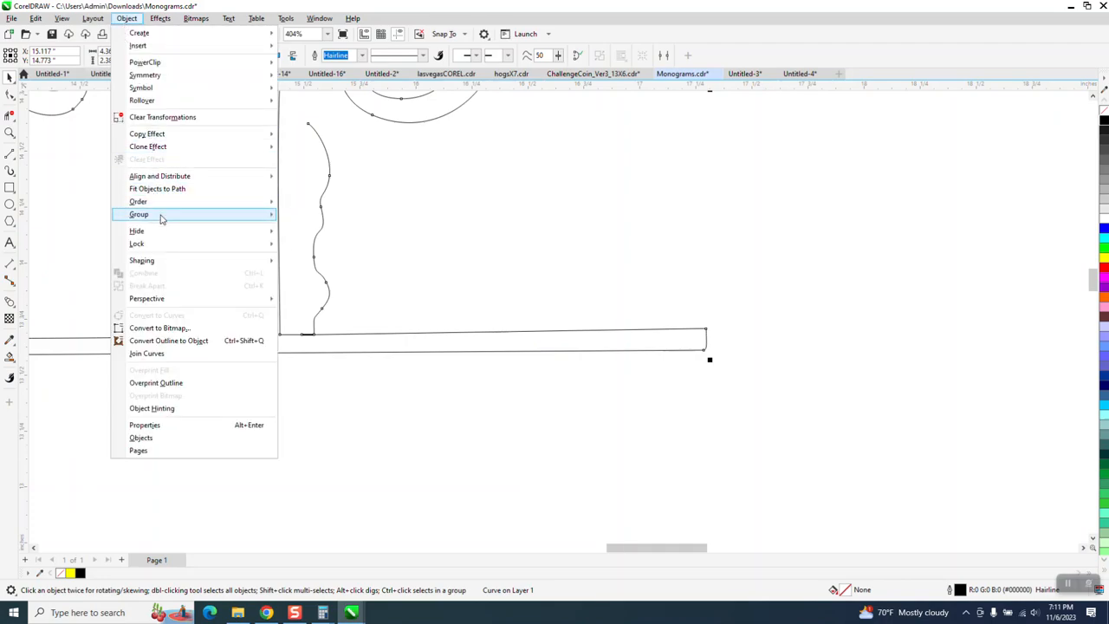
left_click(305, 396)
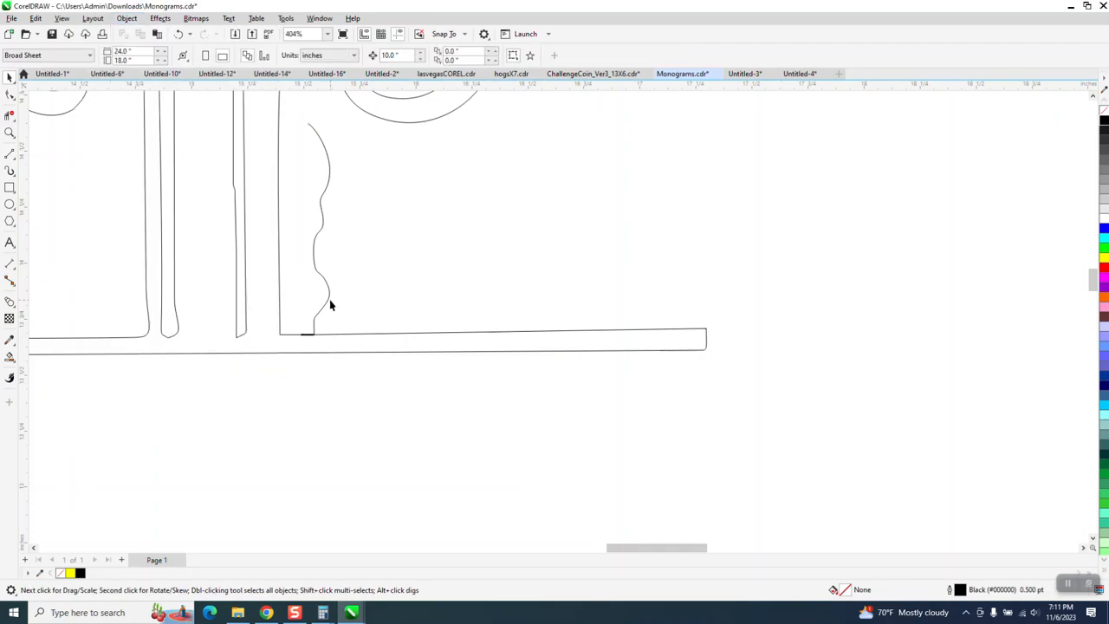
left_click(327, 297)
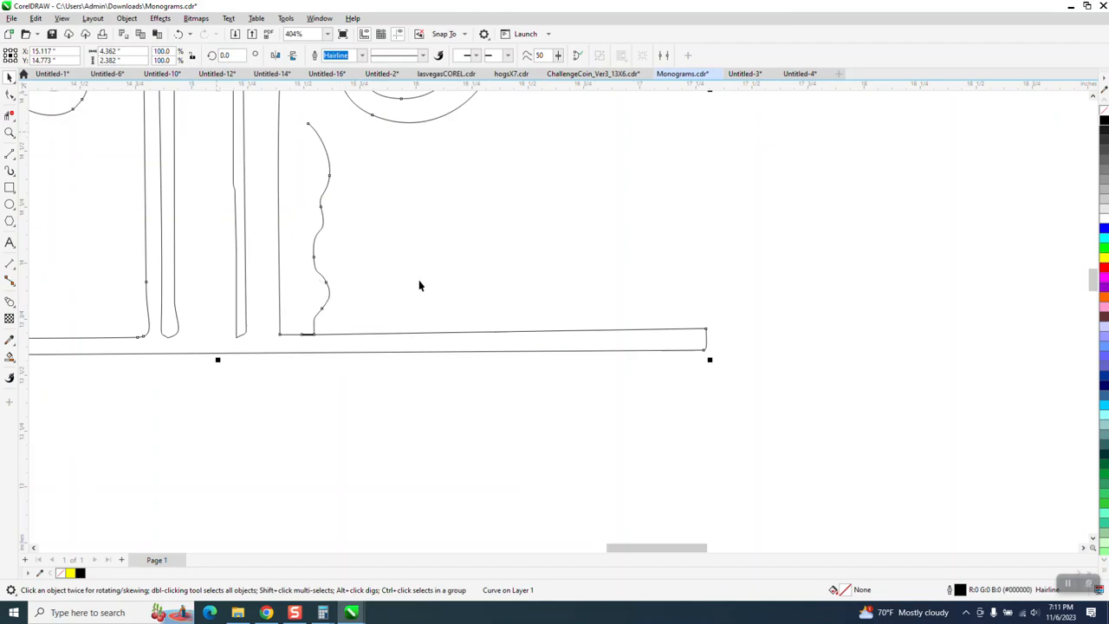
scroll(512, 389, "down", 3)
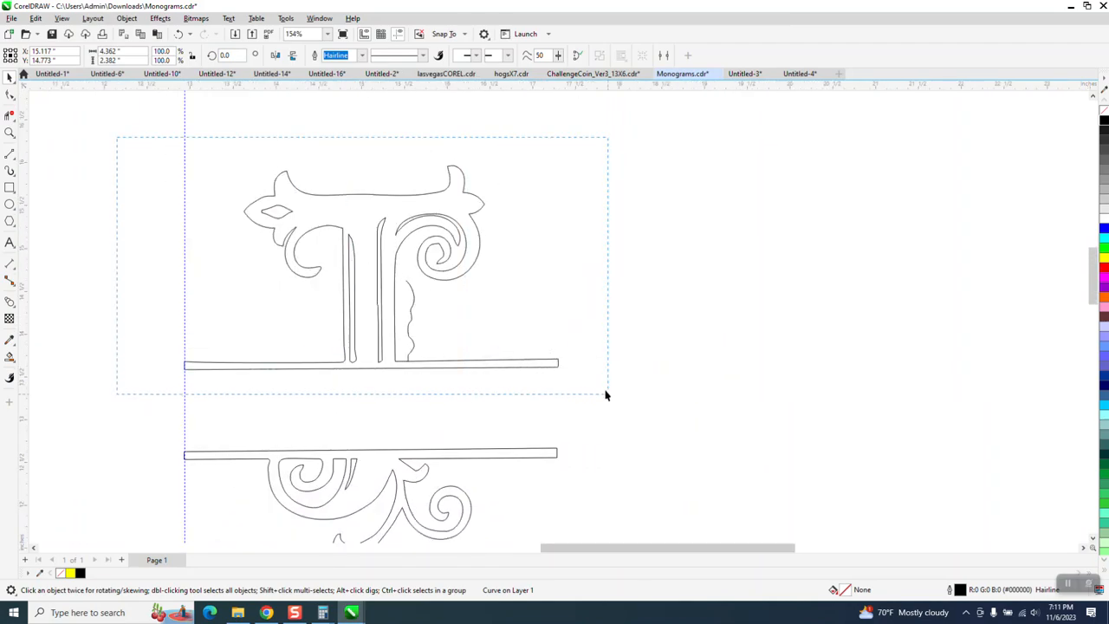
left_click_drag(607, 399, 608, 399)
left_click(126, 18)
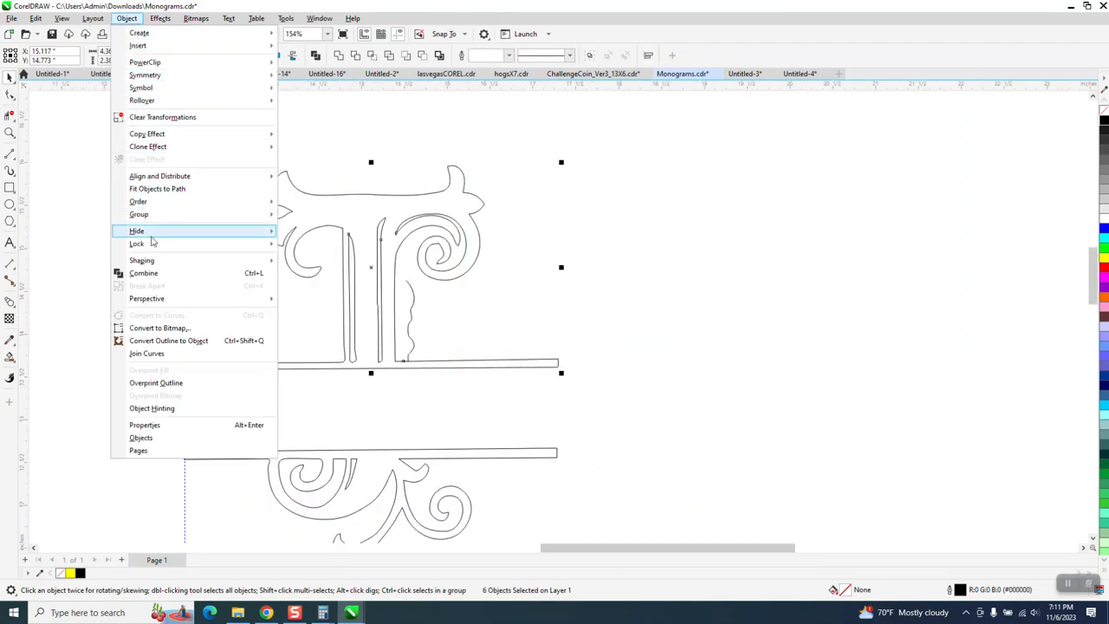
mouse_move(157, 217)
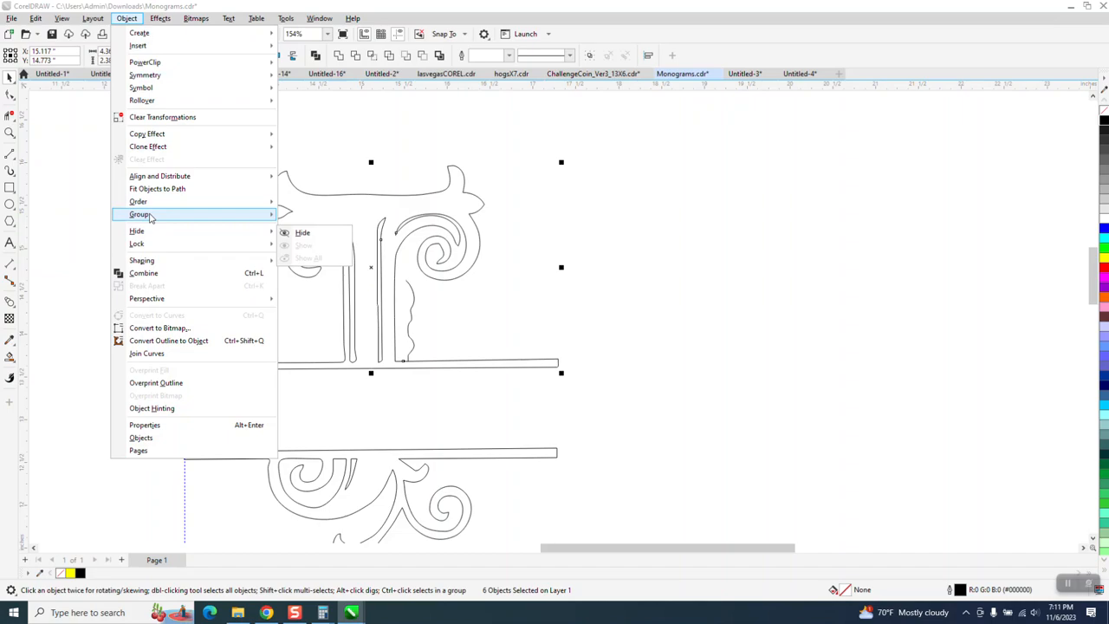
left_click(71, 219)
left_click(414, 299)
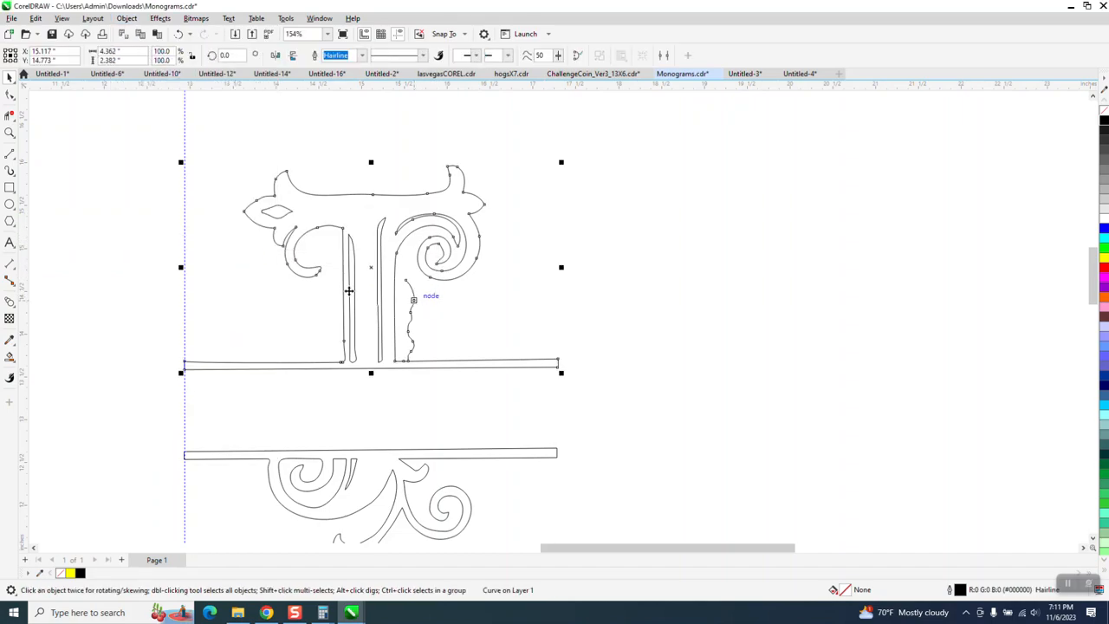
Step: Delete the short thick horizontal line at the base of the half spindle
left_click(9, 133)
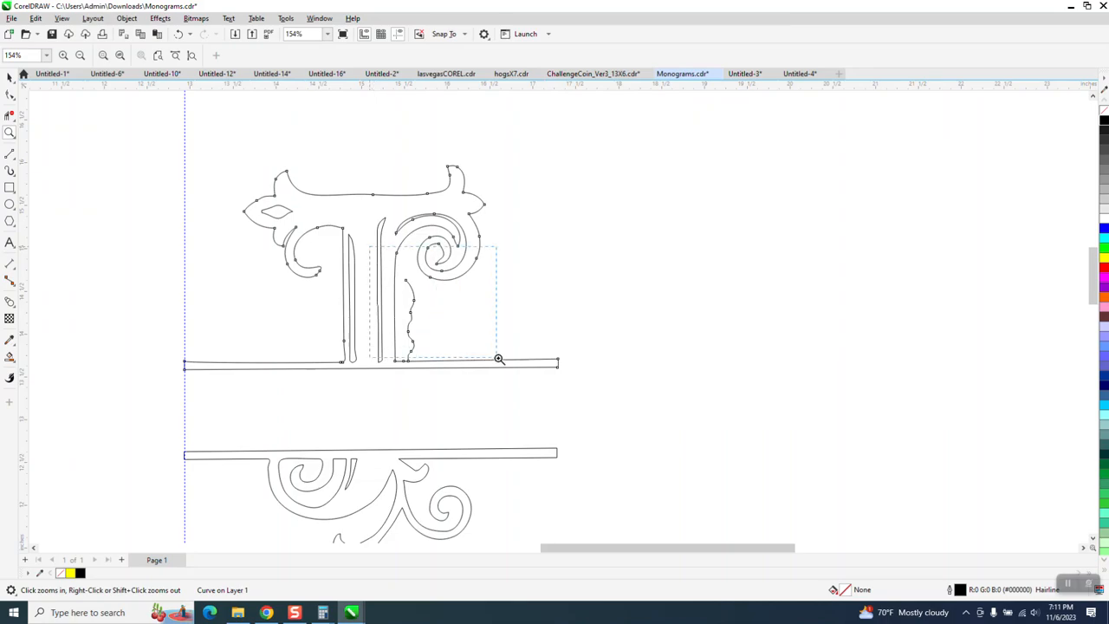
left_click_drag(493, 356, 493, 357)
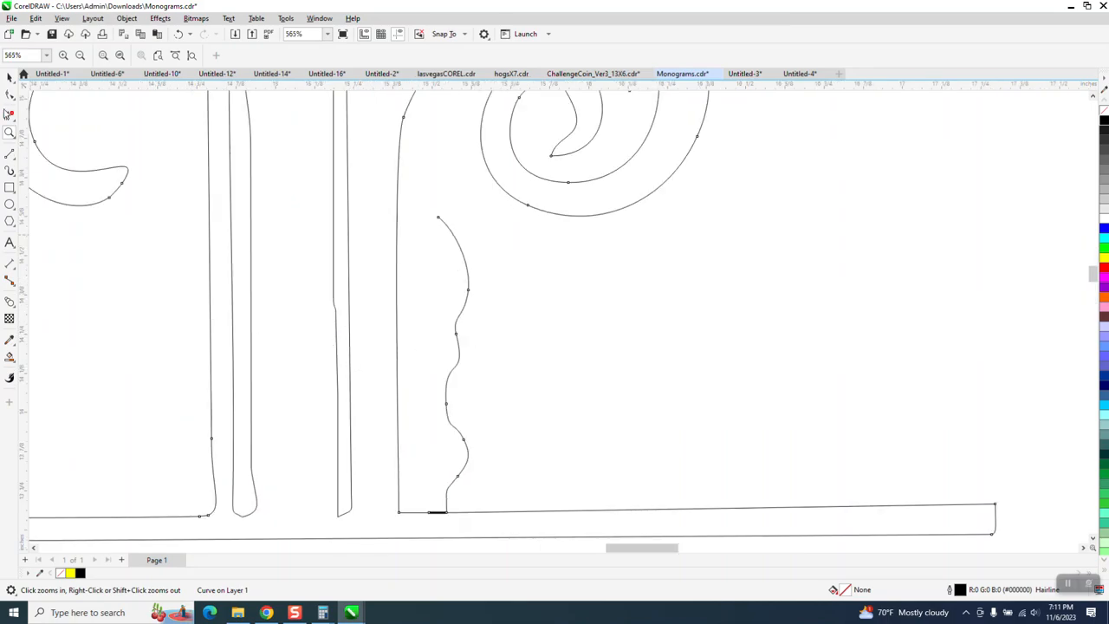
left_click_drag(419, 483, 559, 544)
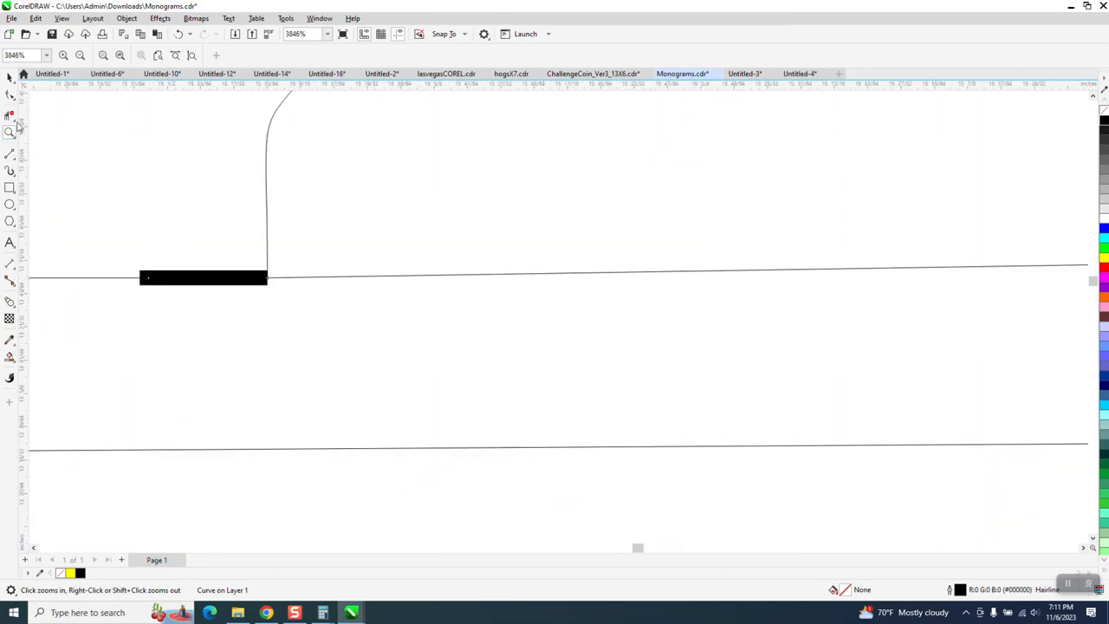
left_click(187, 270)
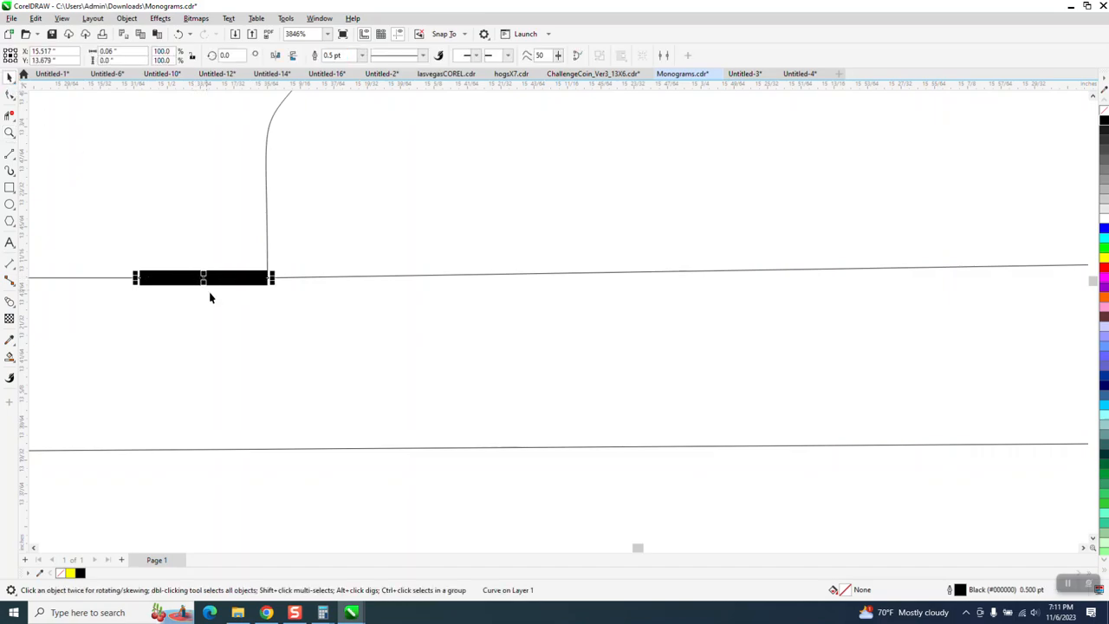
key("Delete")
scroll(265, 317, "down", 3)
scroll(314, 319, "down", 2)
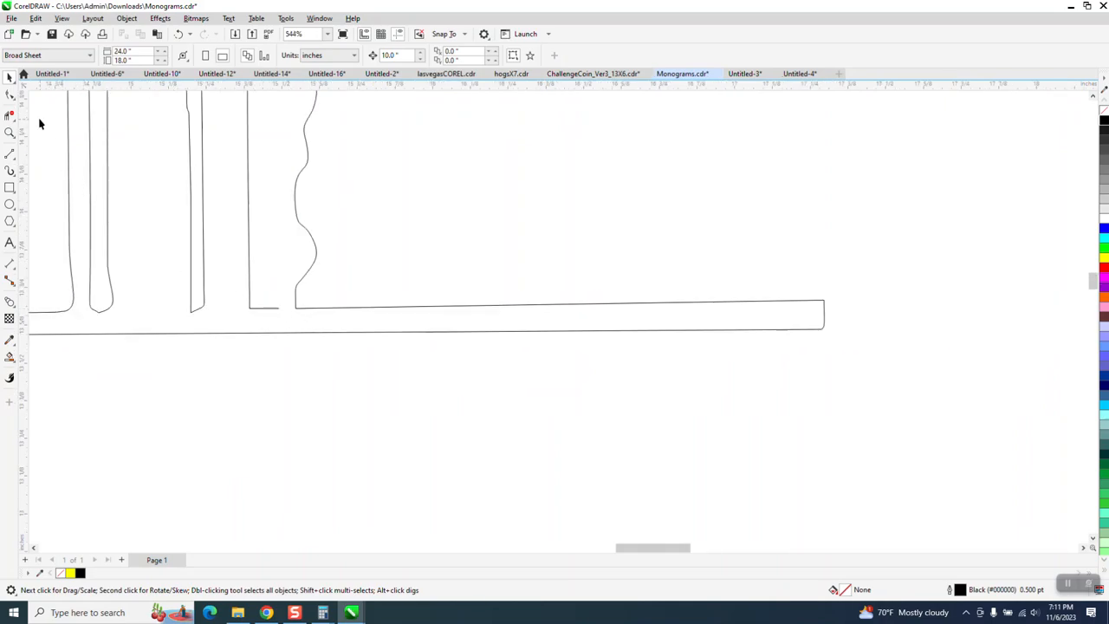
Step: Break the outline at the node where the half spindle's base meets the upper bar
left_click(9, 132)
left_click_drag(228, 262, 408, 327)
left_click(10, 96)
left_click(370, 359)
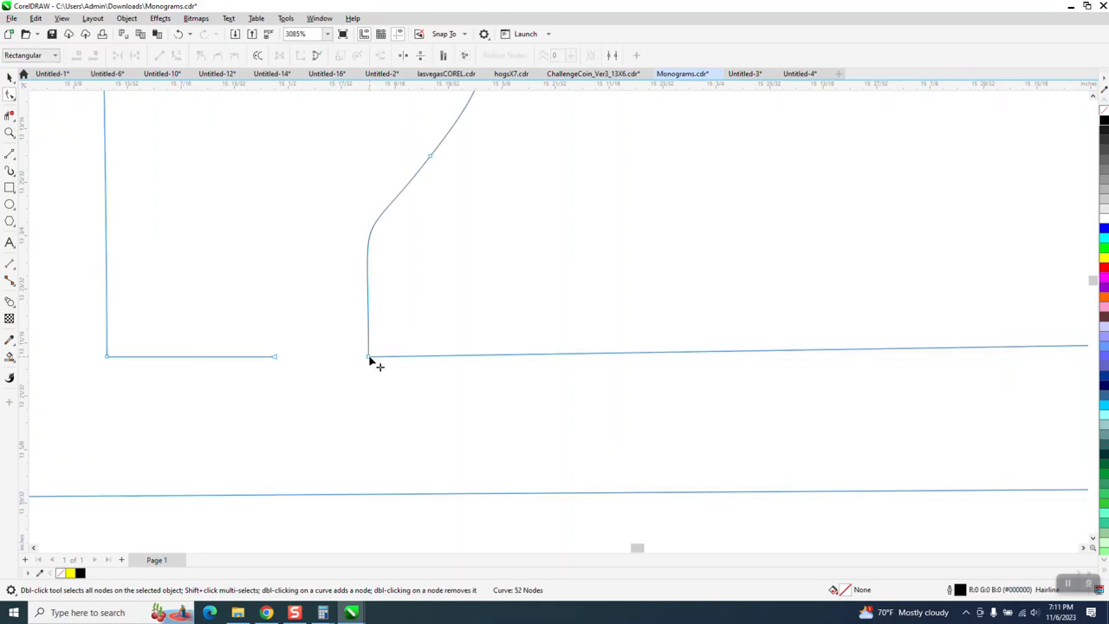
right_click(370, 358)
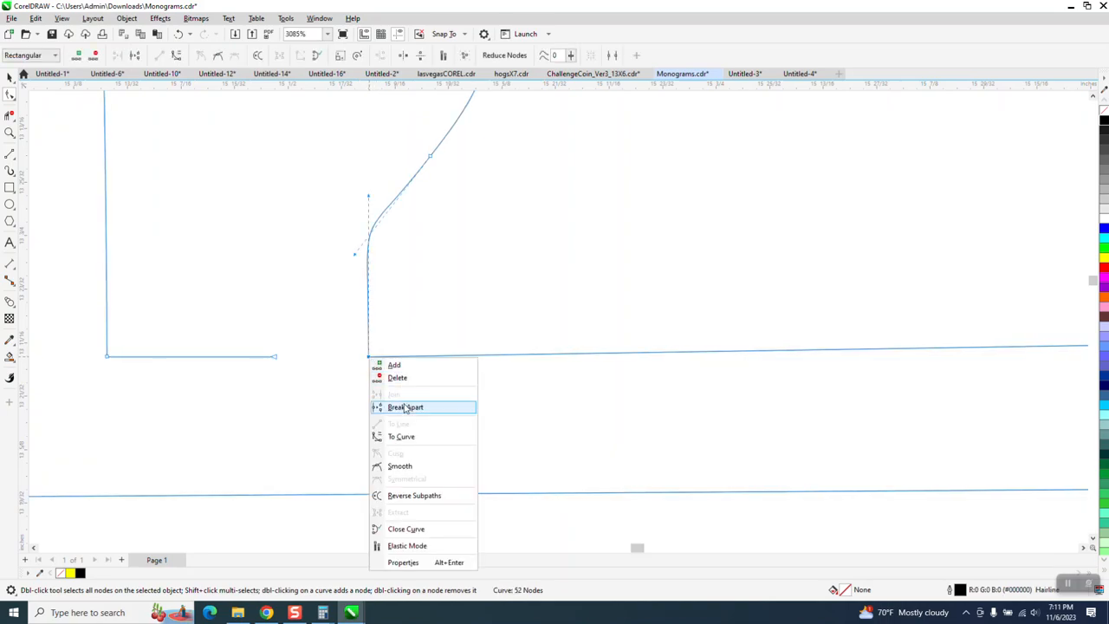
left_click(404, 404)
Step: Break the upper letter's curve apart so the half spindle becomes a separate object
left_click(9, 77)
scroll(332, 389, "down", 3)
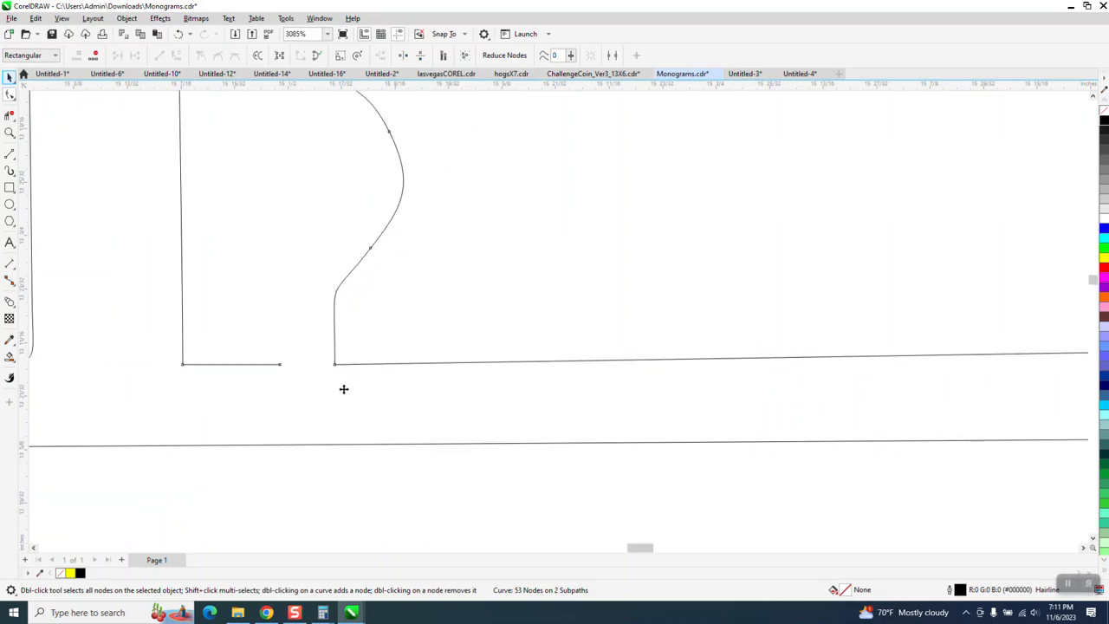
scroll(363, 260, "down", 2)
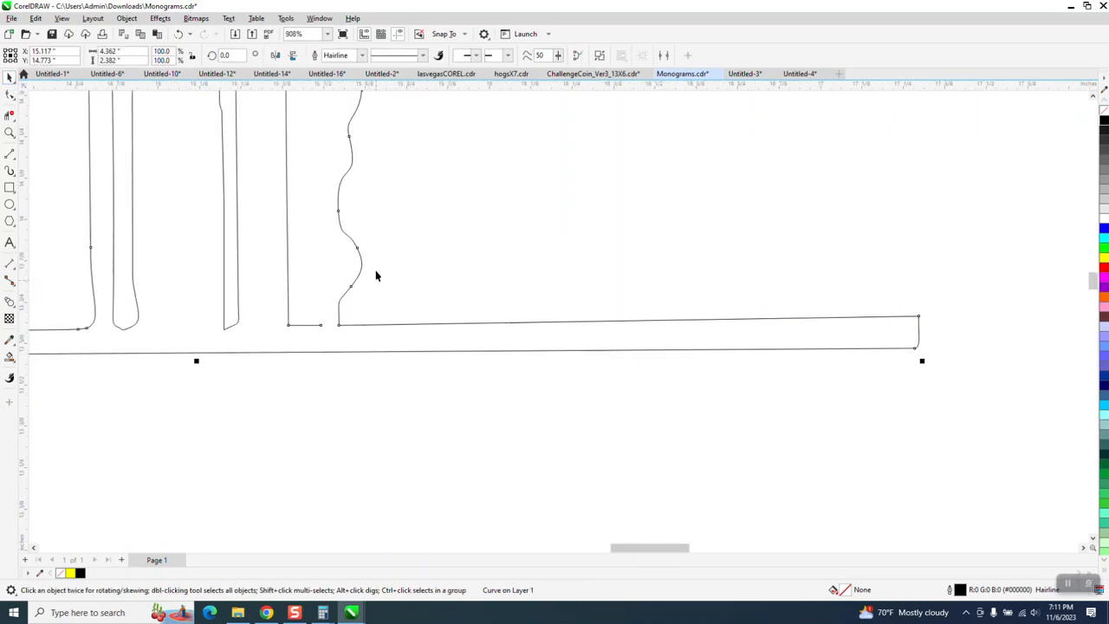
scroll(378, 206, "down", 2)
left_click(375, 203)
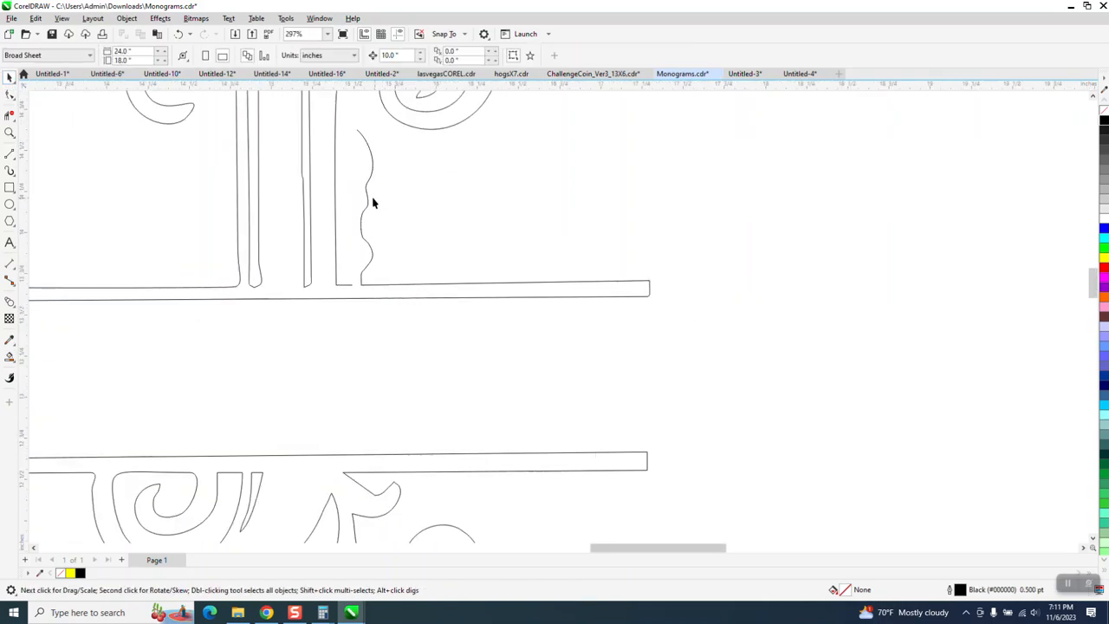
left_click(367, 202)
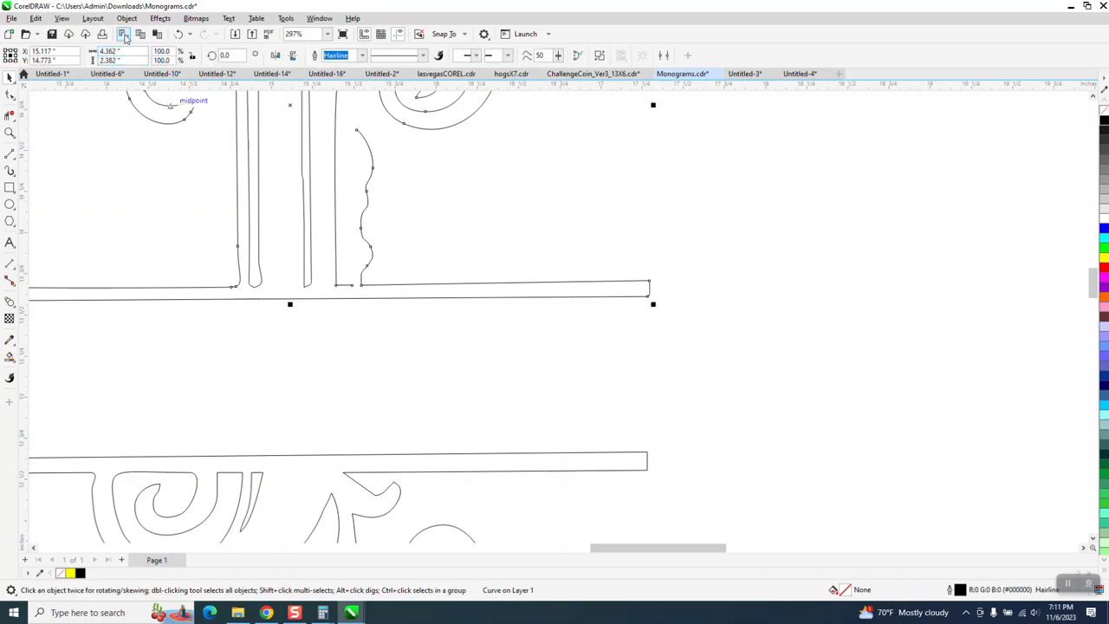
left_click(127, 18)
left_click(187, 286)
left_click(349, 345)
Step: Mirror a copy of the half spindle horizontally to its left to complete a symmetrical ornament
left_click(367, 206)
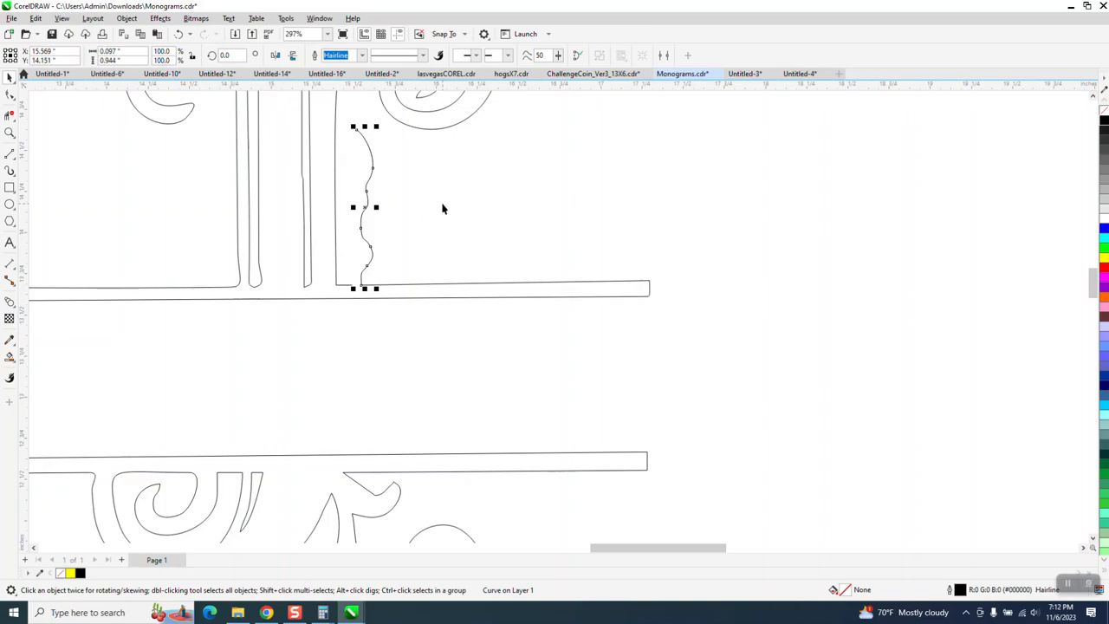
left_click_drag(376, 208, 356, 204)
right_click(355, 204)
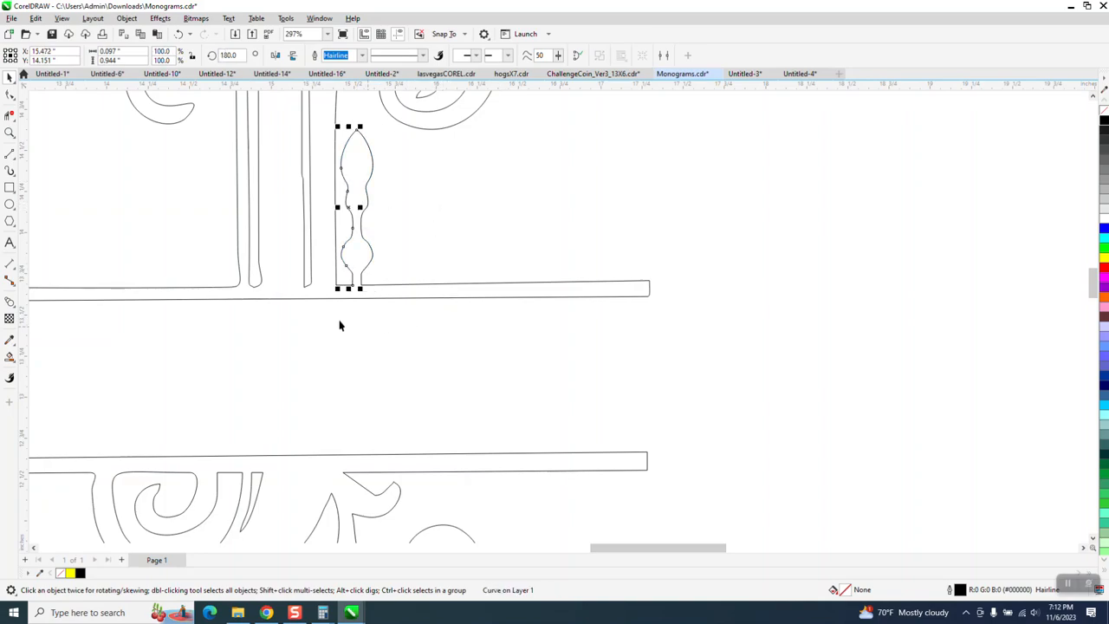
left_click(11, 132)
left_click_drag(434, 313, 459, 326)
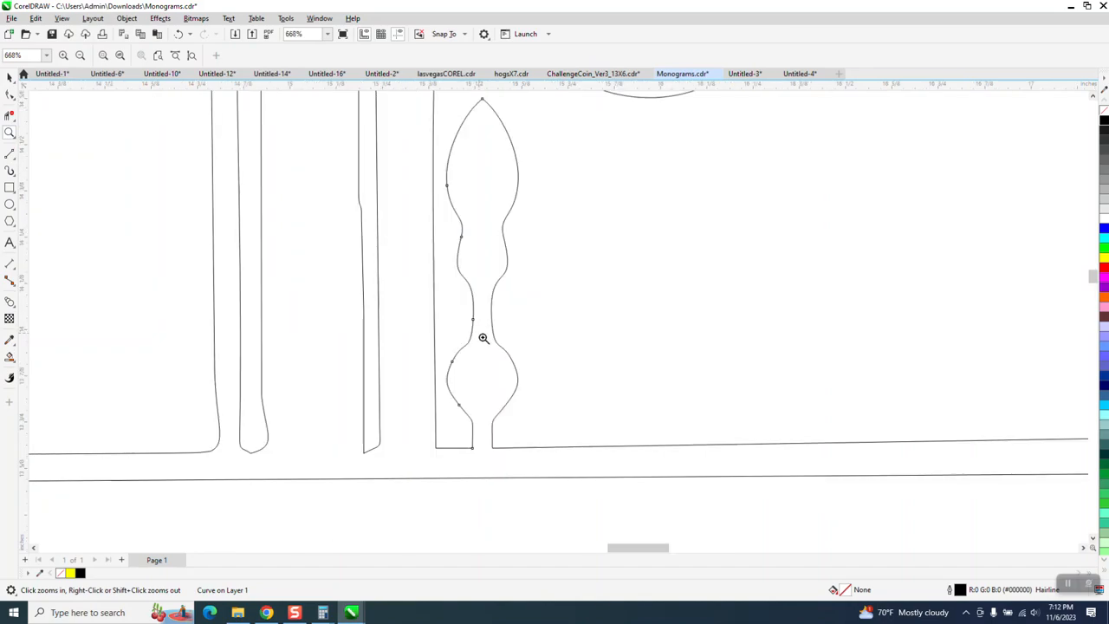
scroll(396, 349, "down", 2)
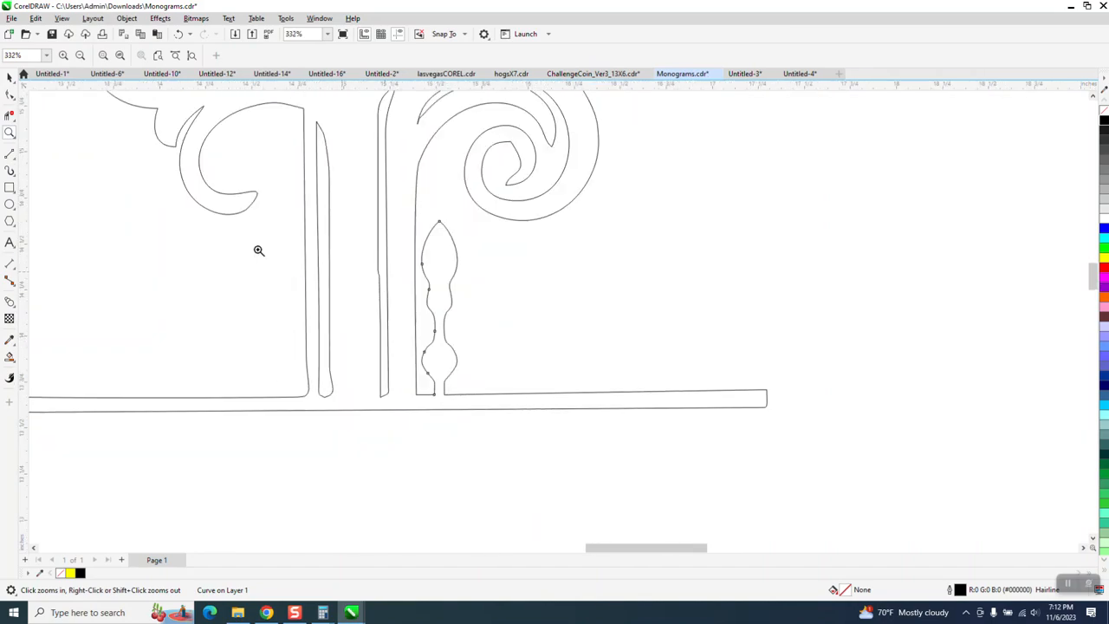
Step: Delete the three middle nodes on the left edge of the narrow slot nearest the spindle to straighten it
left_click(9, 94)
left_click(382, 280)
left_click(381, 280)
left_click_drag(357, 245, 403, 348)
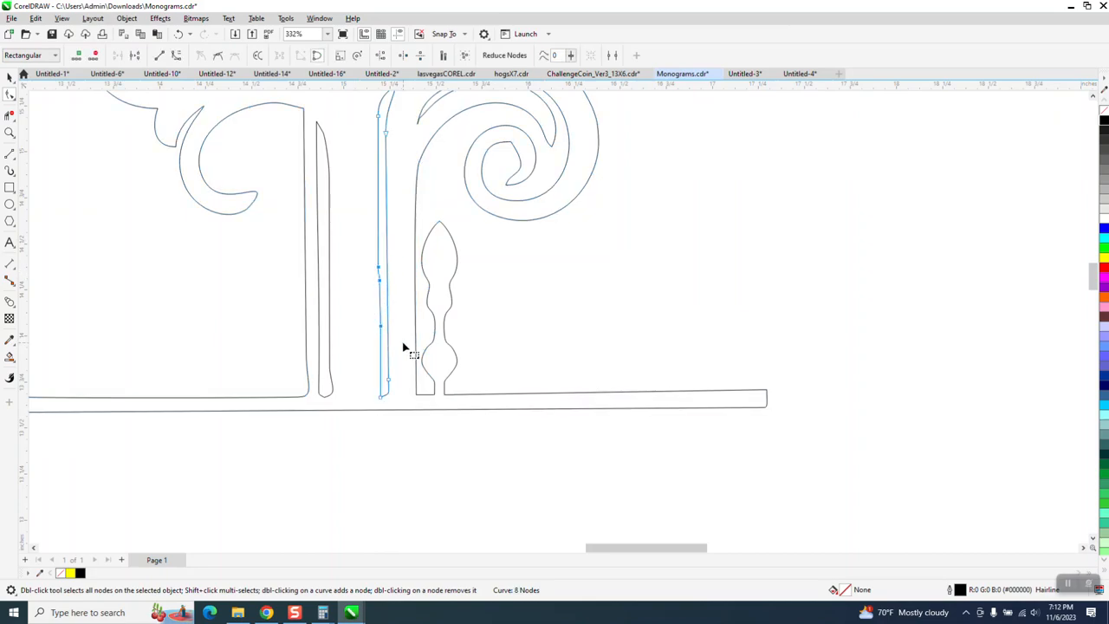
key("Delete")
Step: Square the lower right corner of the slot nearest the spindle by dragging it down, straightening its segments and deleting the node above
scroll(400, 339, "down", 1)
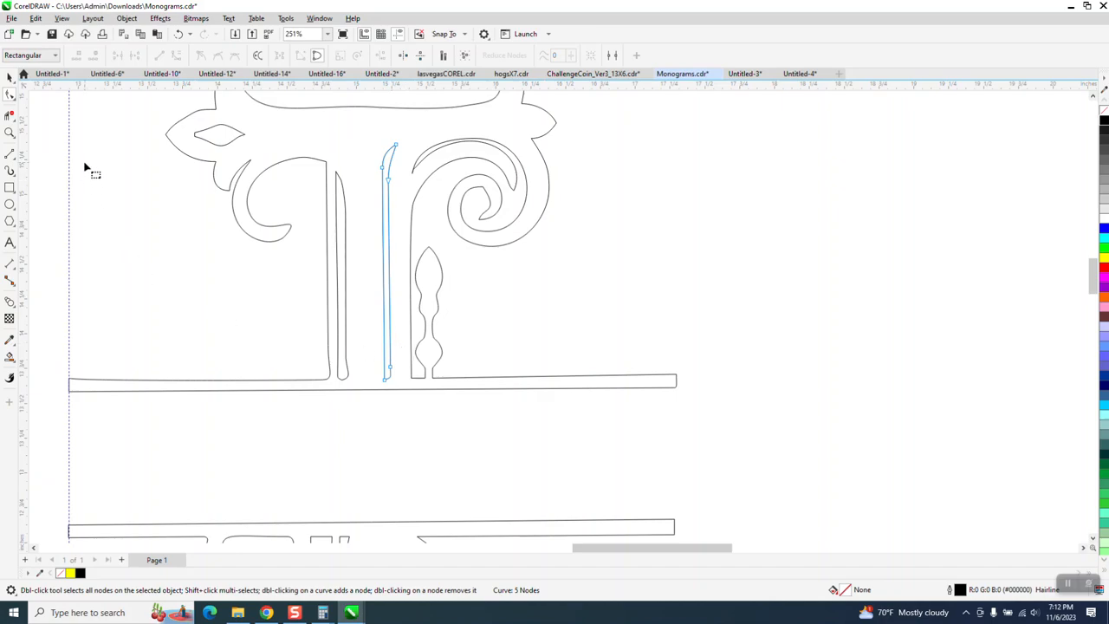
left_click_drag(373, 316, 476, 428)
left_click(9, 132)
left_click_drag(329, 330, 463, 410)
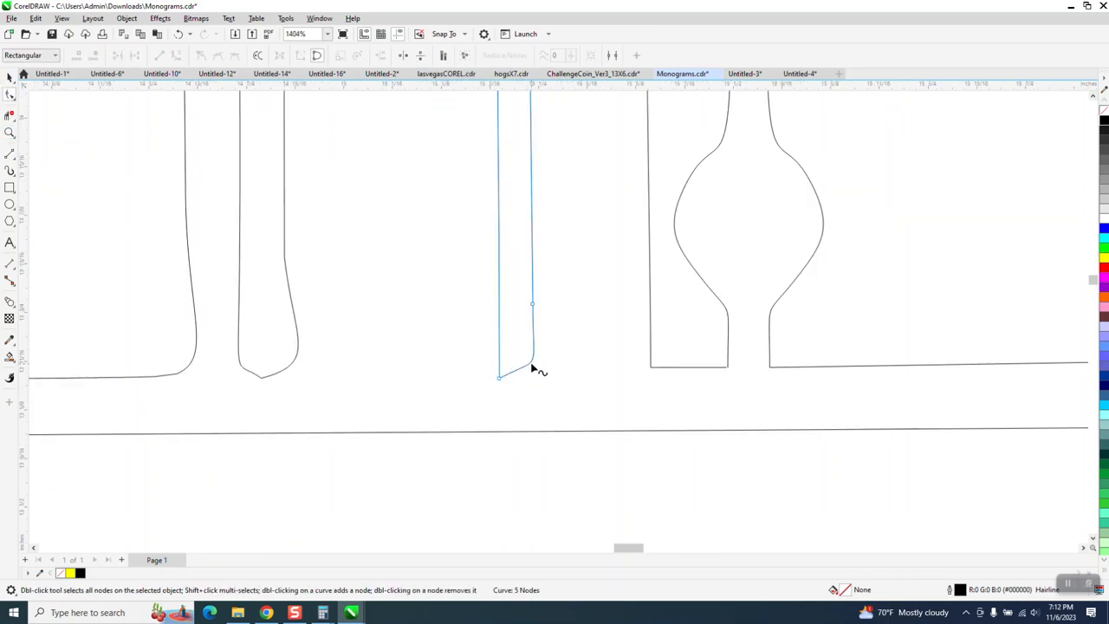
left_click_drag(535, 367, 532, 374)
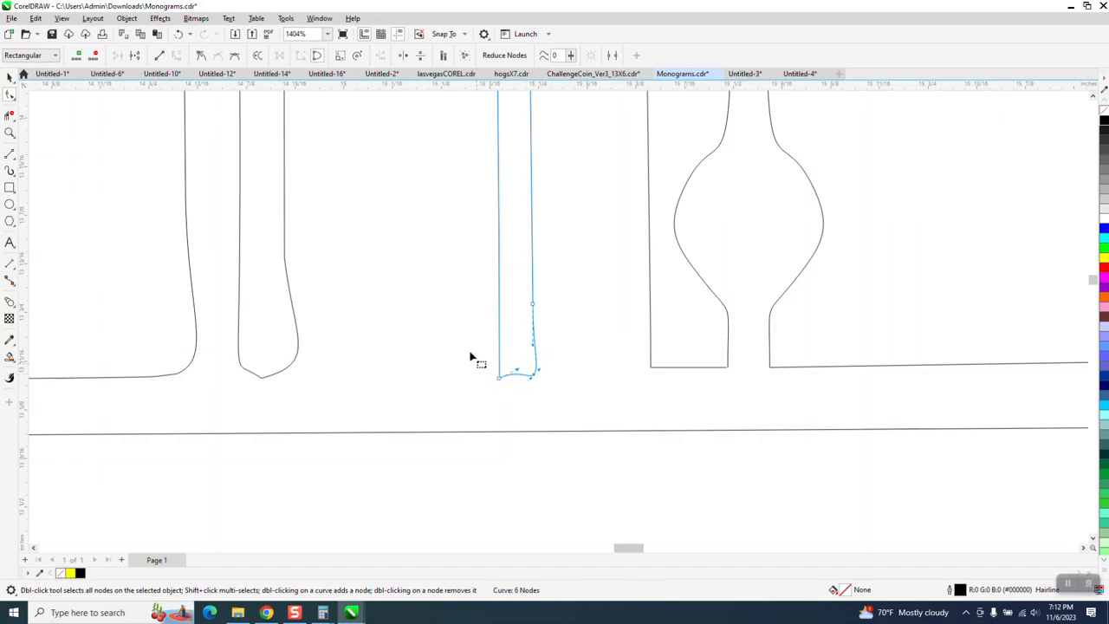
right_click(537, 379)
left_click(567, 444)
double_click(532, 303)
Step: Align the slot's two bottom nodes horizontally so its base is level
left_click_drag(471, 360, 560, 391)
left_click(381, 56)
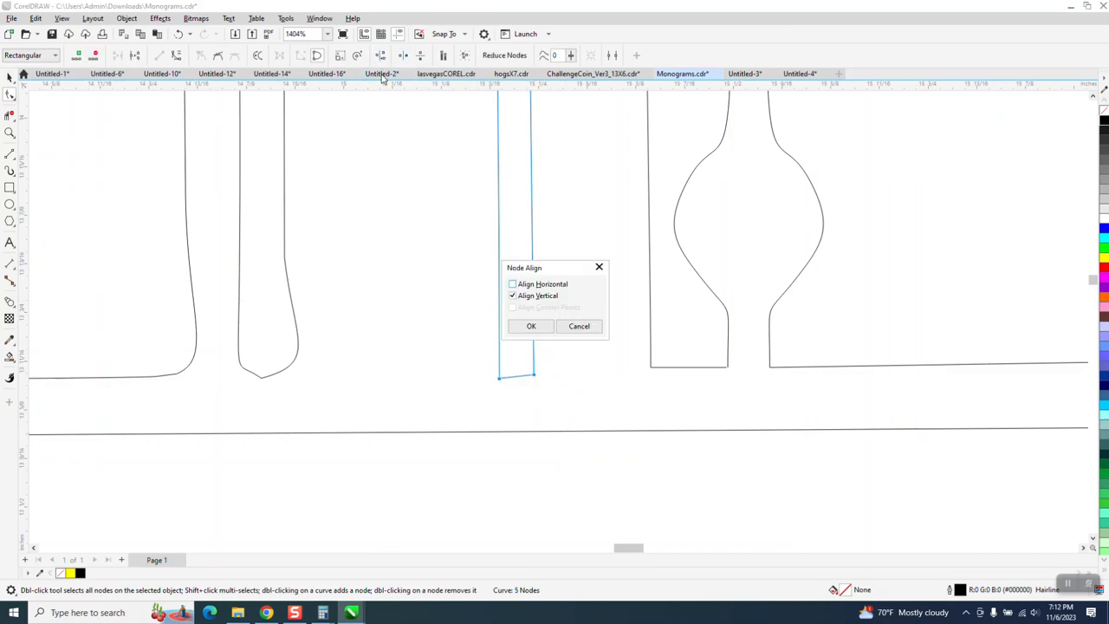
left_click(512, 285)
left_click(514, 297)
left_click(529, 325)
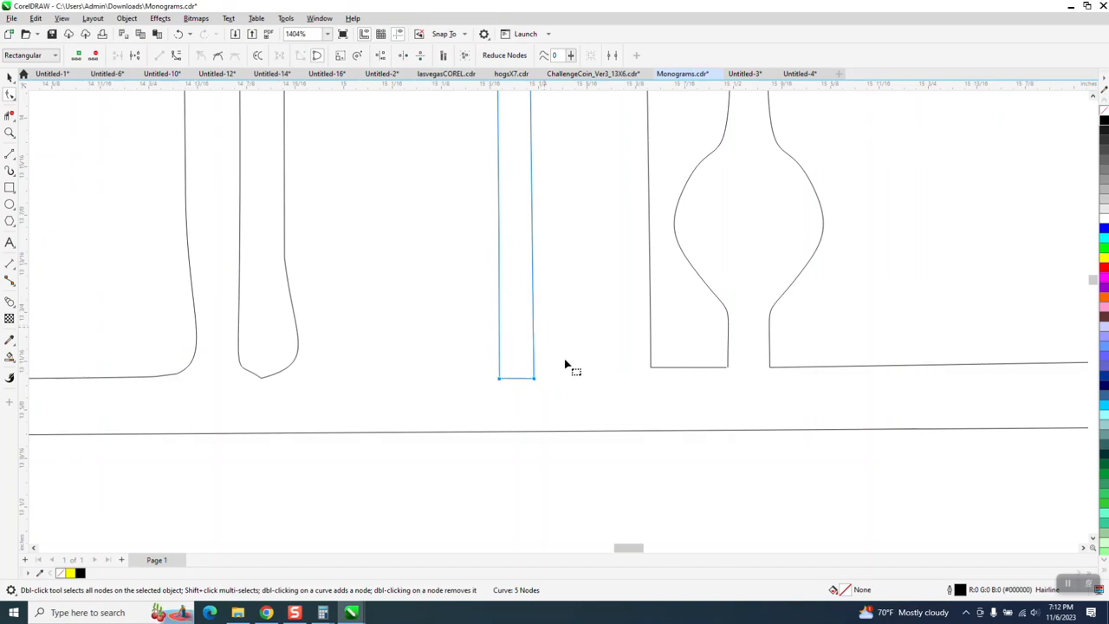
Step: Place a horizontal guideline near the level of the spindle's base and raise the slot's bottom edge to it
scroll(286, 364, "down", 2)
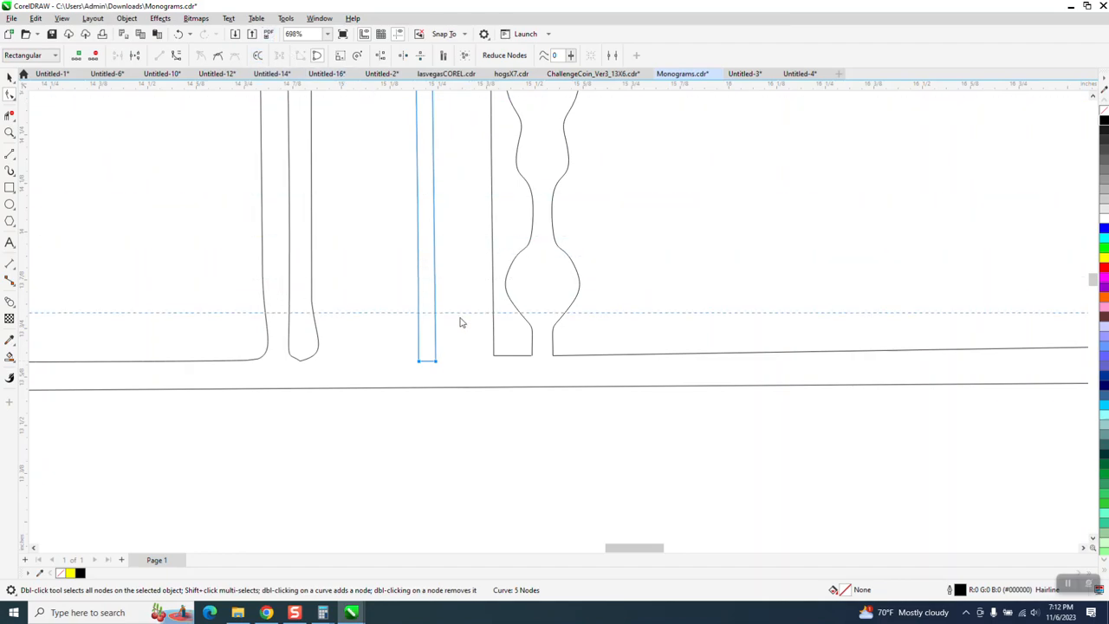
left_click_drag(482, 350, 485, 353)
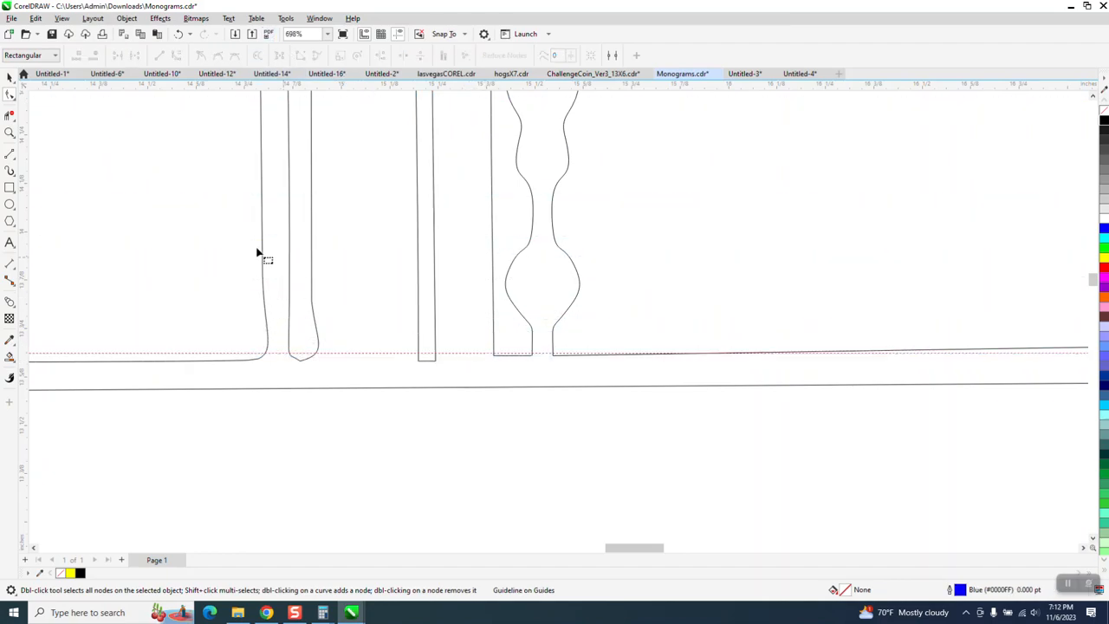
left_click(10, 131)
left_click(433, 325)
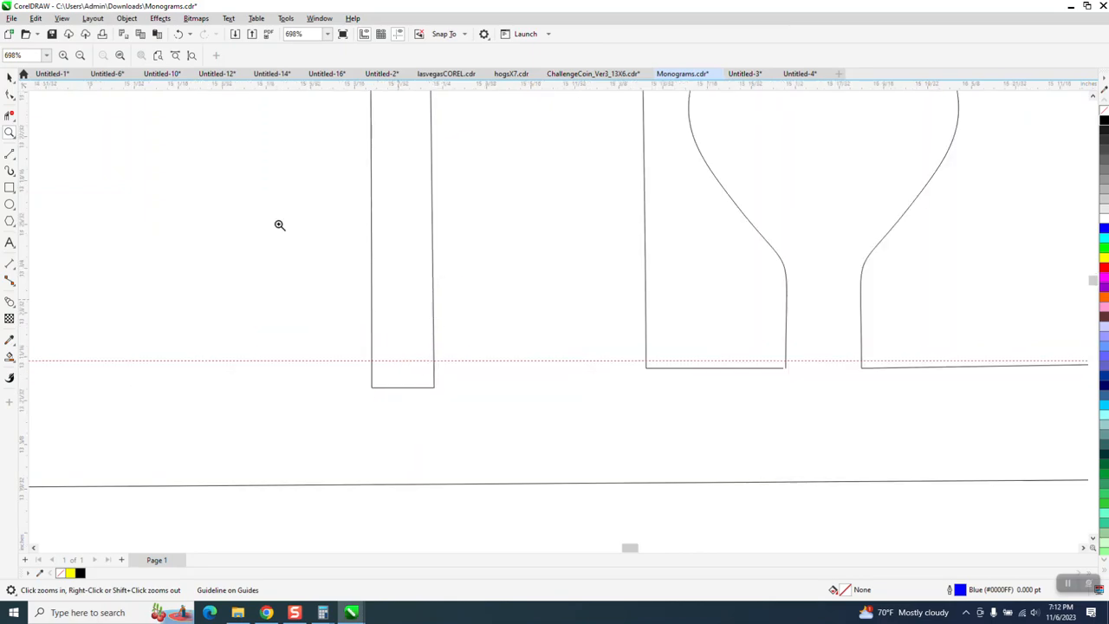
left_click(9, 95)
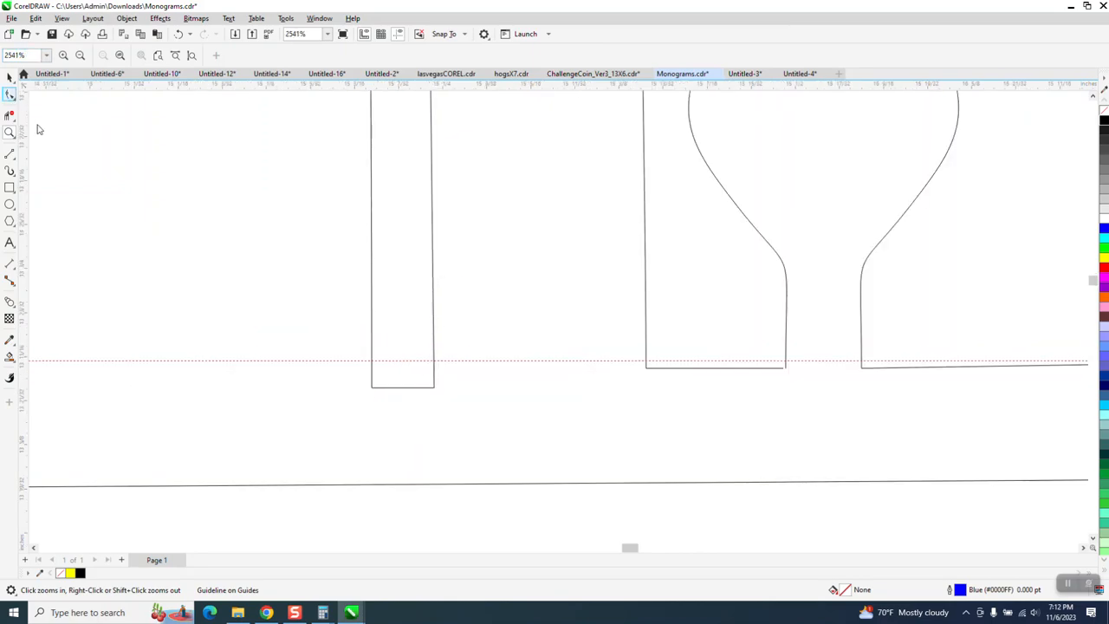
left_click(433, 389)
left_click_drag(442, 392, 435, 361)
scroll(337, 360, "down", 2)
scroll(518, 364, "down", 6)
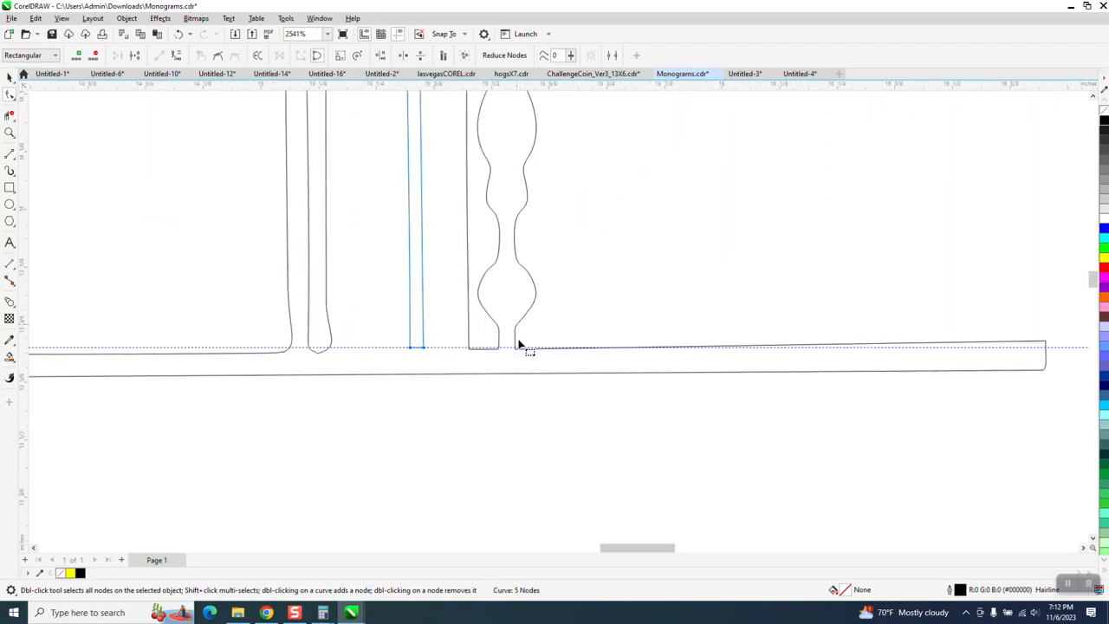
Step: Try to Smart Fill the upper letter half with black, and undo the fill
left_click(9, 76)
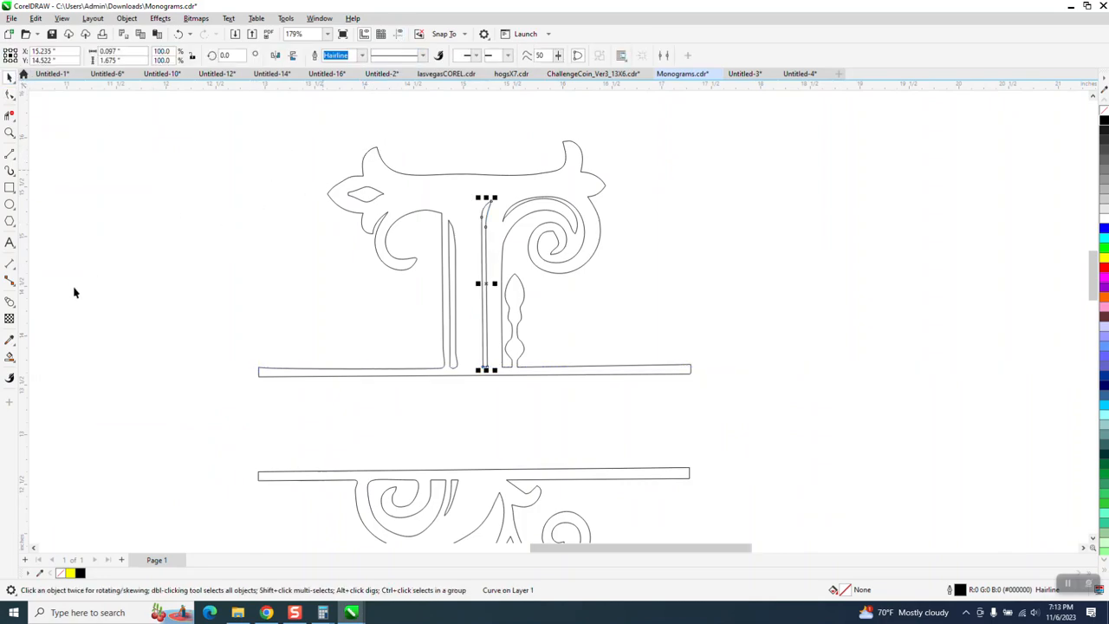
left_click(9, 357)
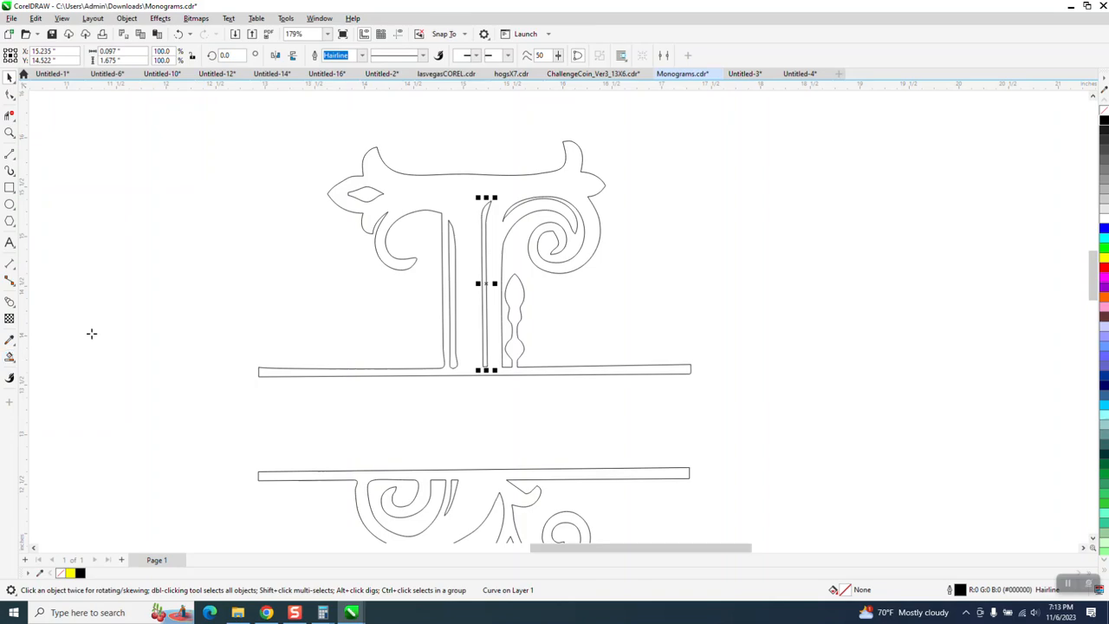
left_click(452, 202)
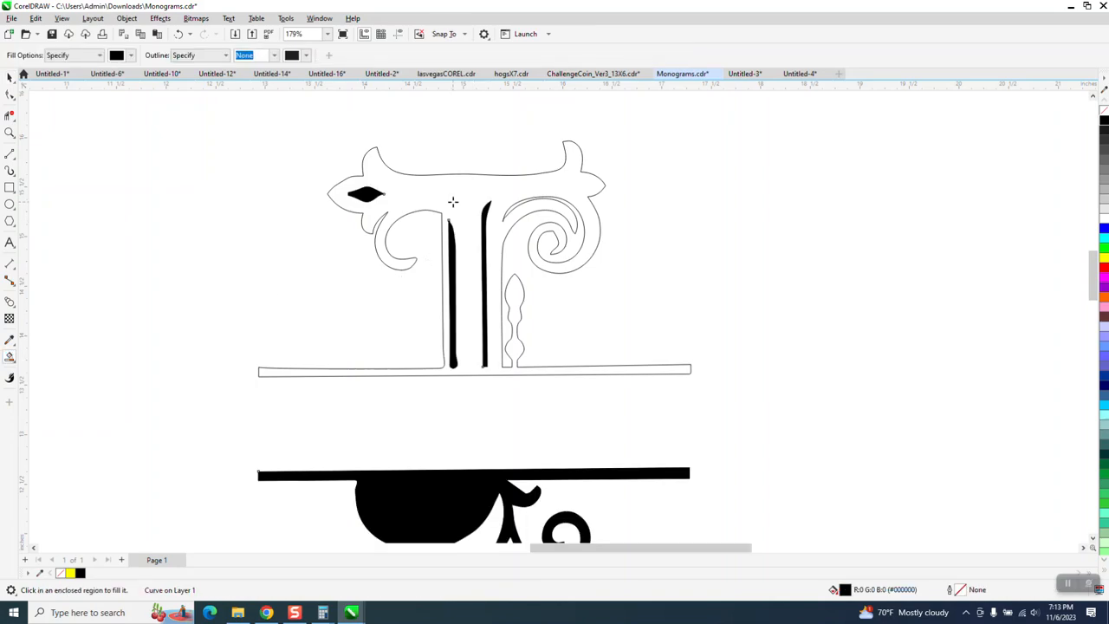
left_click(179, 34)
Step: Close the gap at the spindle's left base by extending both outline ends until they cross, and trim the overhang with Virtual Segment Delete
left_click(10, 131)
left_click_drag(540, 380, 540, 380)
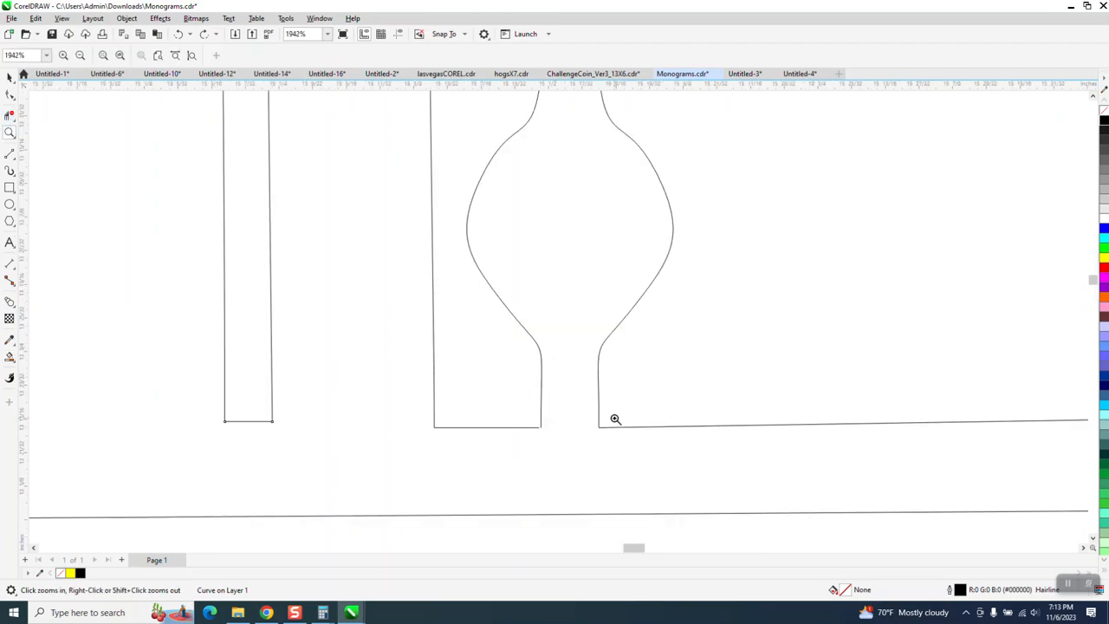
scroll(571, 439, "up", 5)
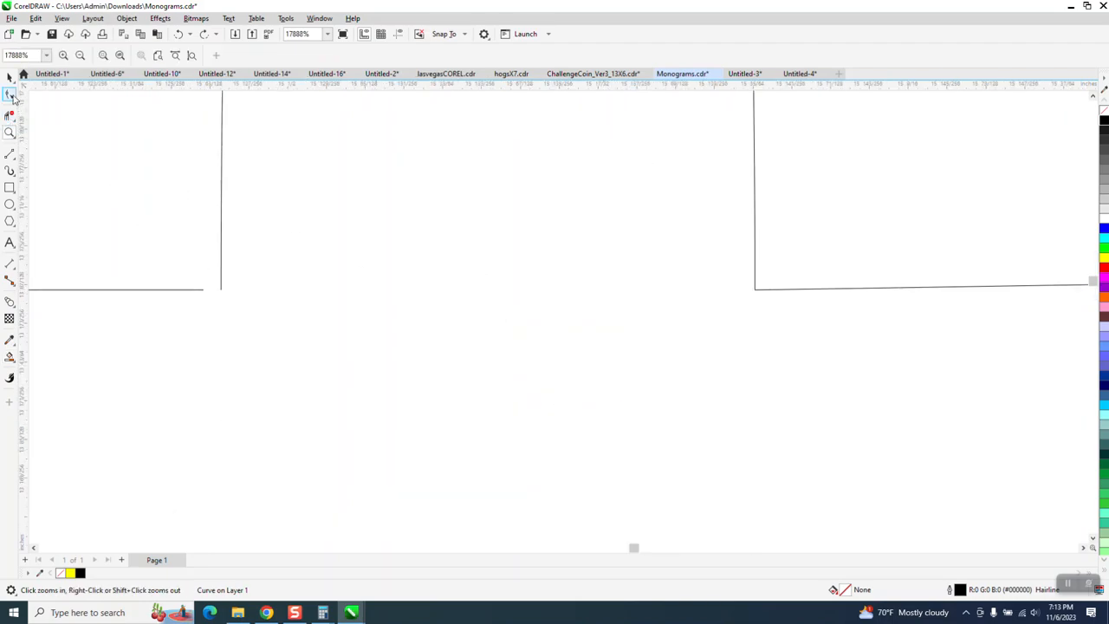
left_click(9, 94)
left_click(202, 290)
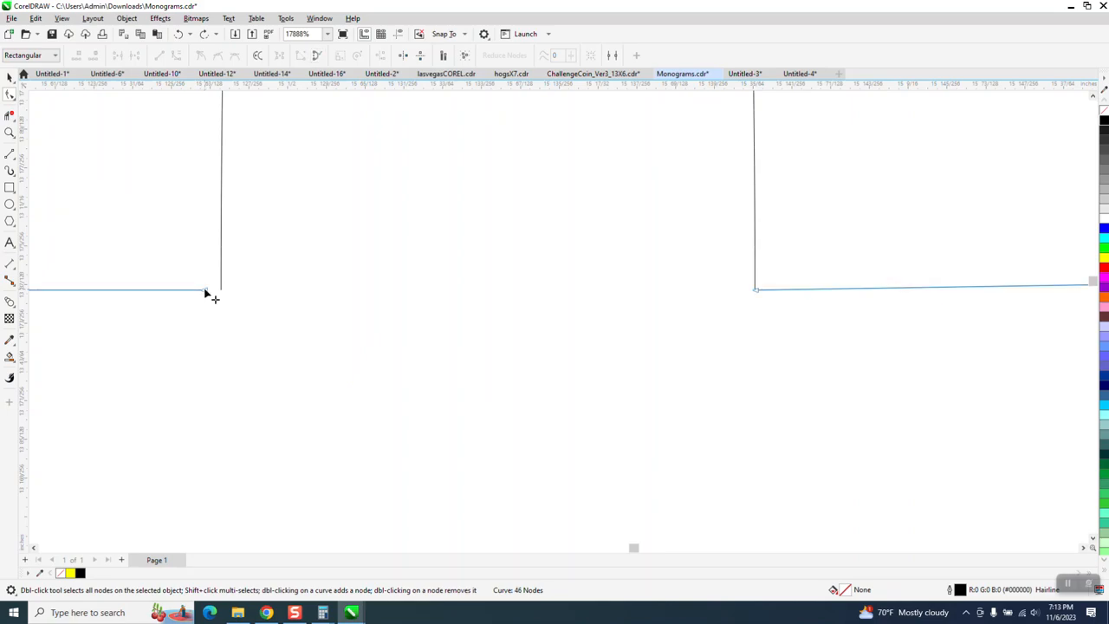
mouse_move(211, 290)
left_mouse_down()
mouse_move(233, 287)
mouse_move(223, 299)
left_mouse_up()
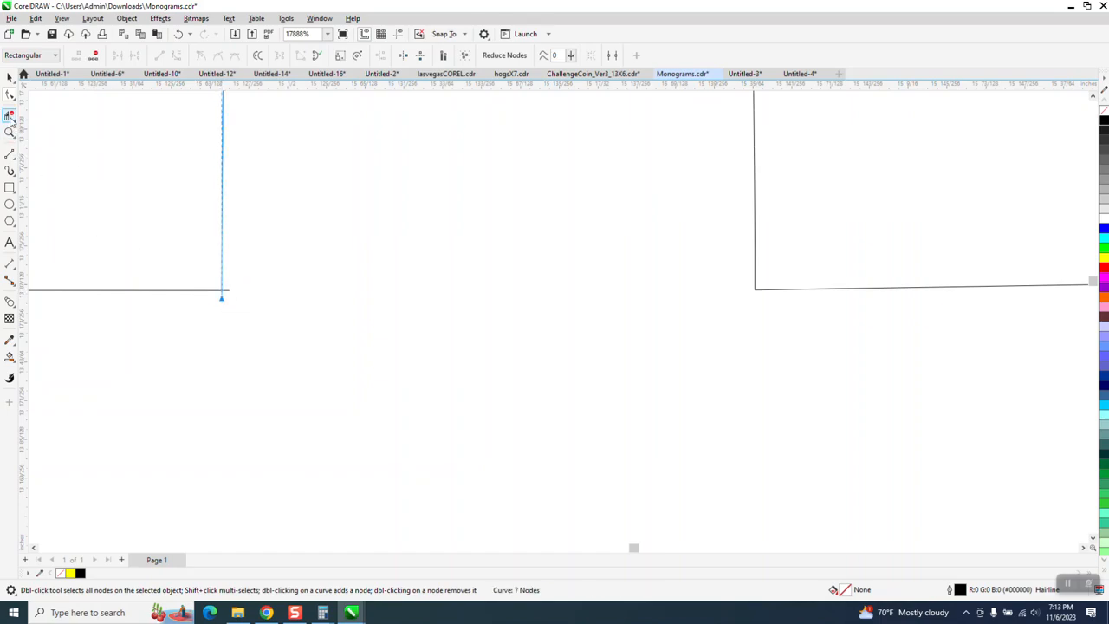
left_click(9, 117)
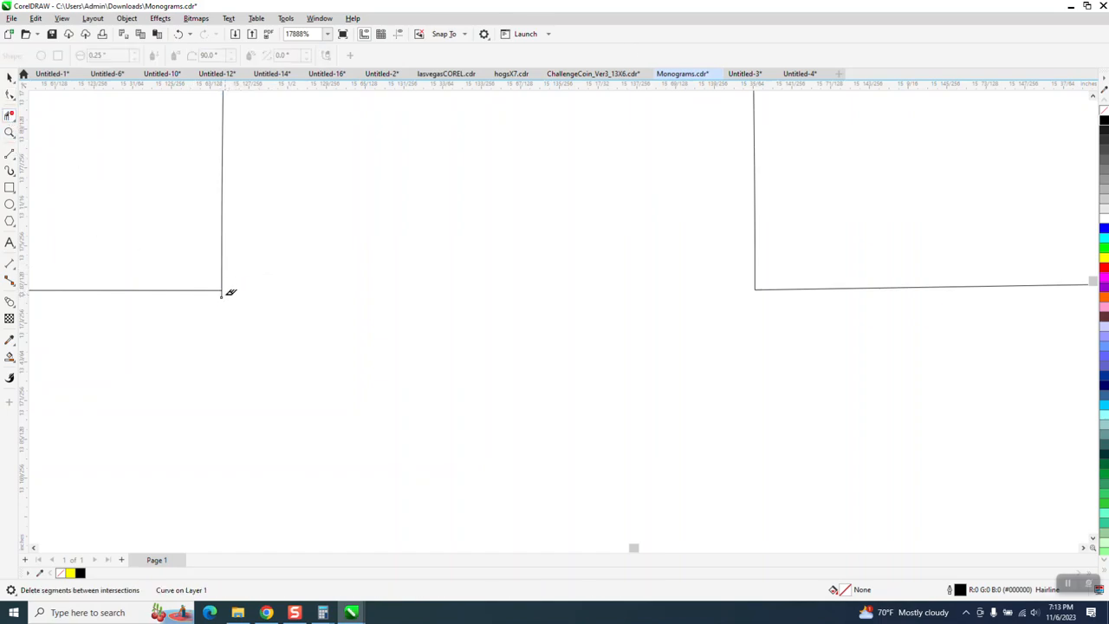
scroll(260, 285, "down", 15)
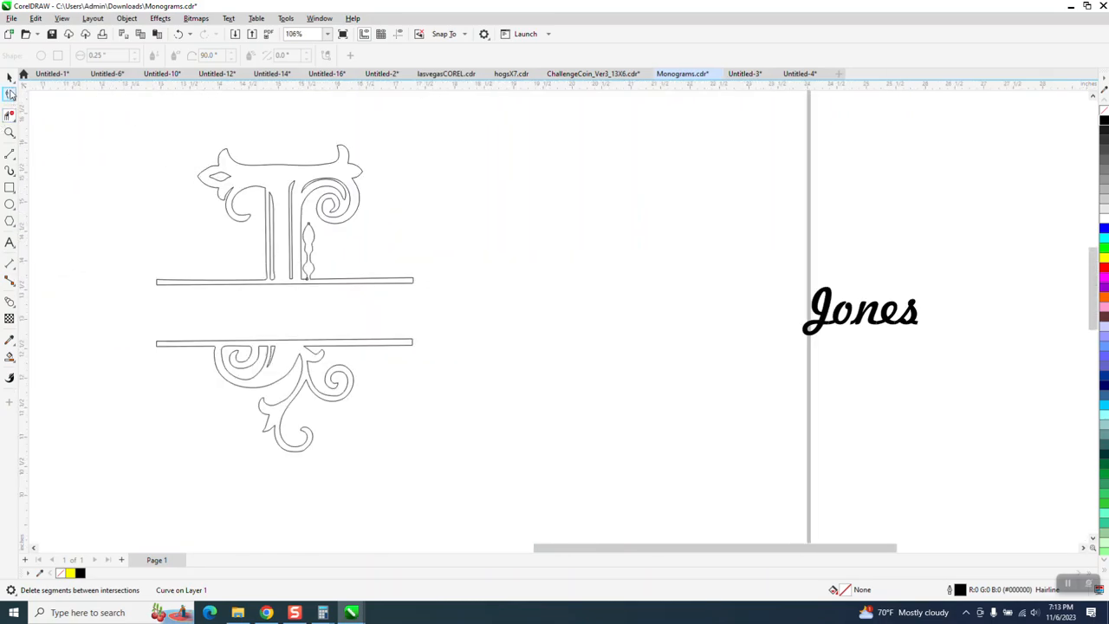
Step: Smart Fill both letter halves black, framing the upper half with a rectangle first, and place the filled copies above and below the surname
left_click(10, 187)
left_click_drag(120, 137, 471, 308)
left_click(10, 356)
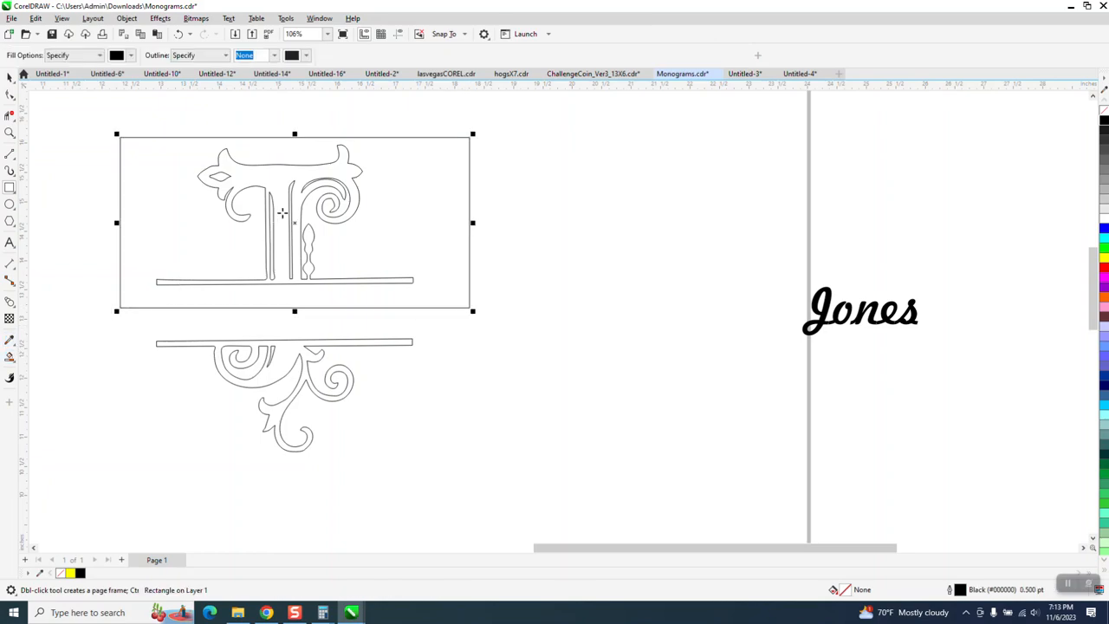
left_click(285, 191)
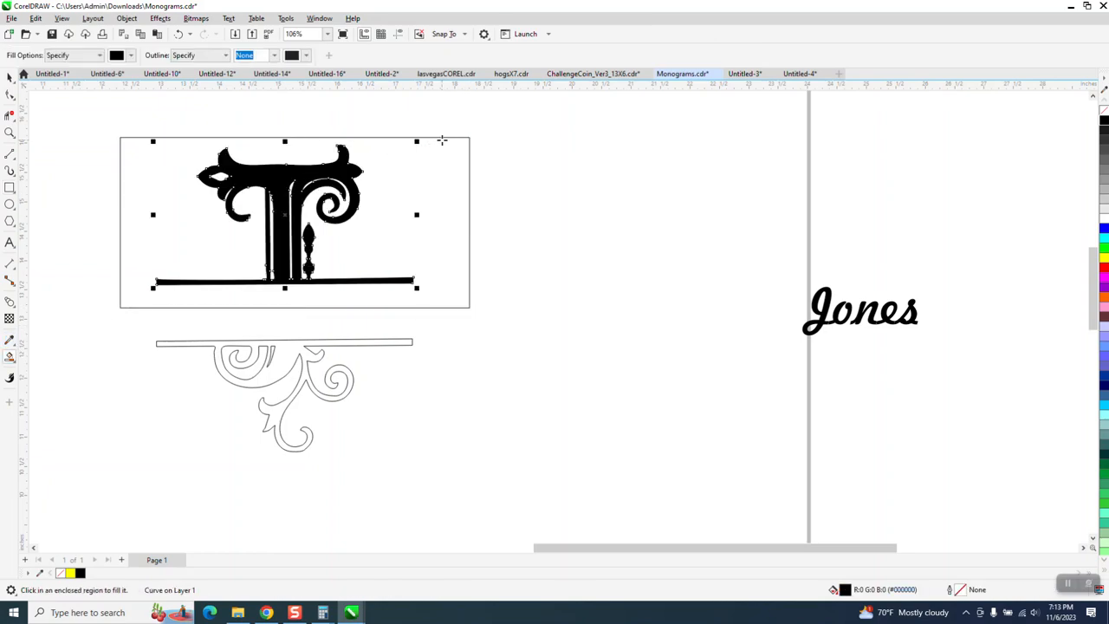
key("shift+Right")
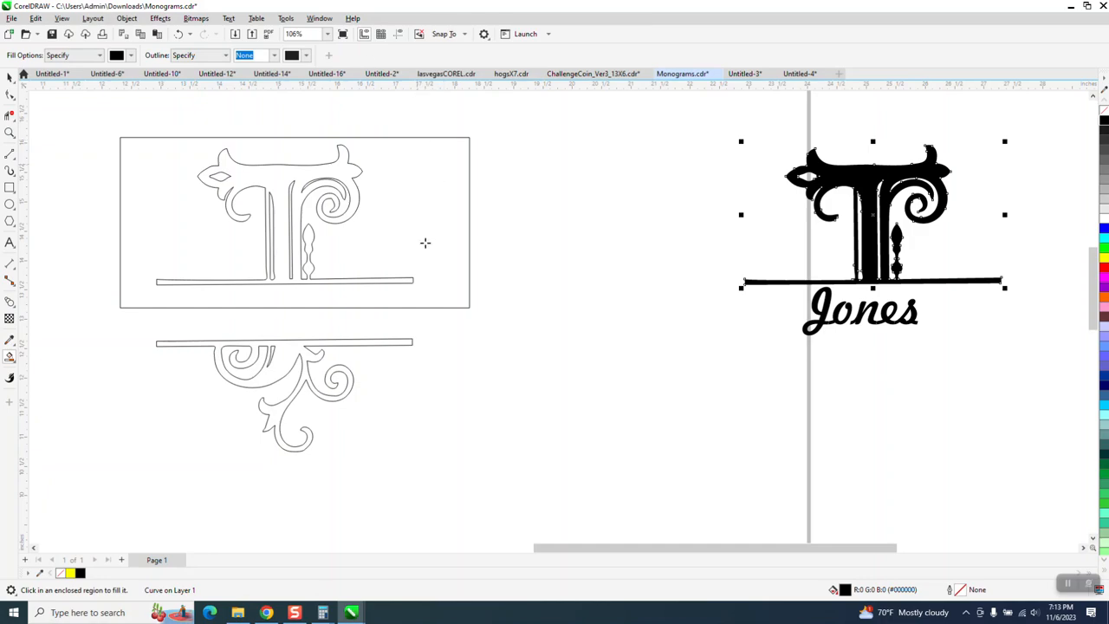
left_click(386, 342)
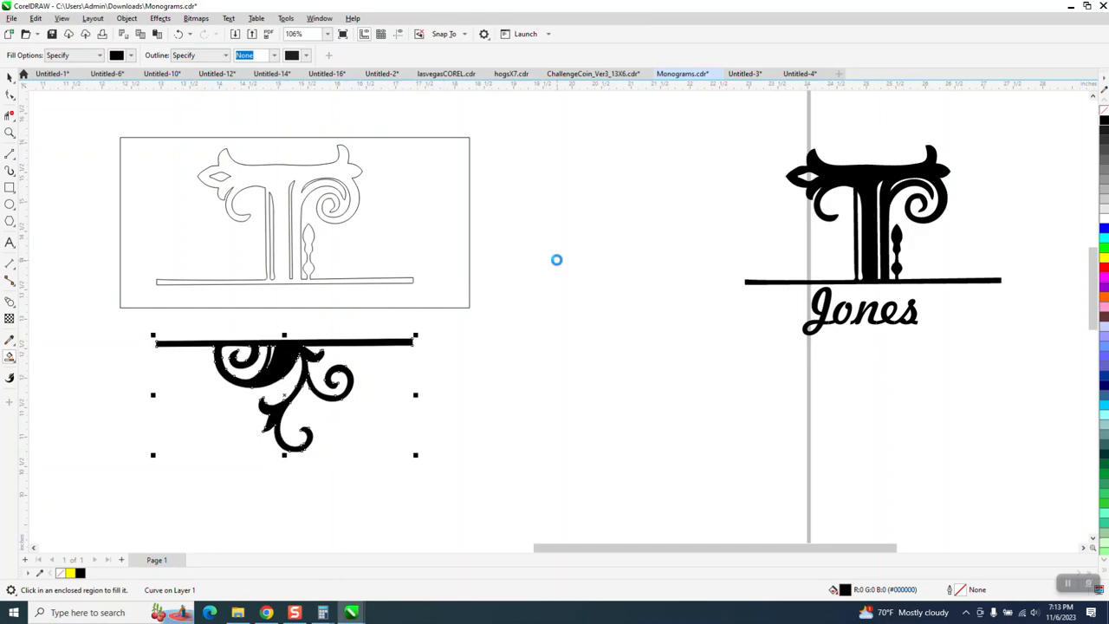
key("shift+Right")
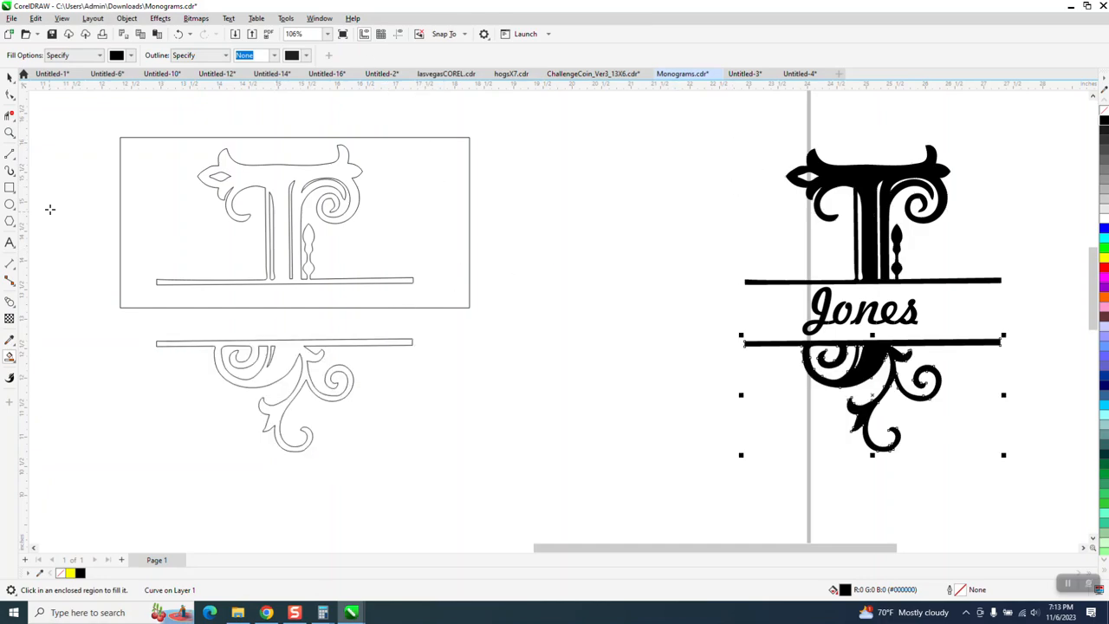
Step: Move the surname text slightly right between the two bars to centre it better under the letter
left_click(10, 133)
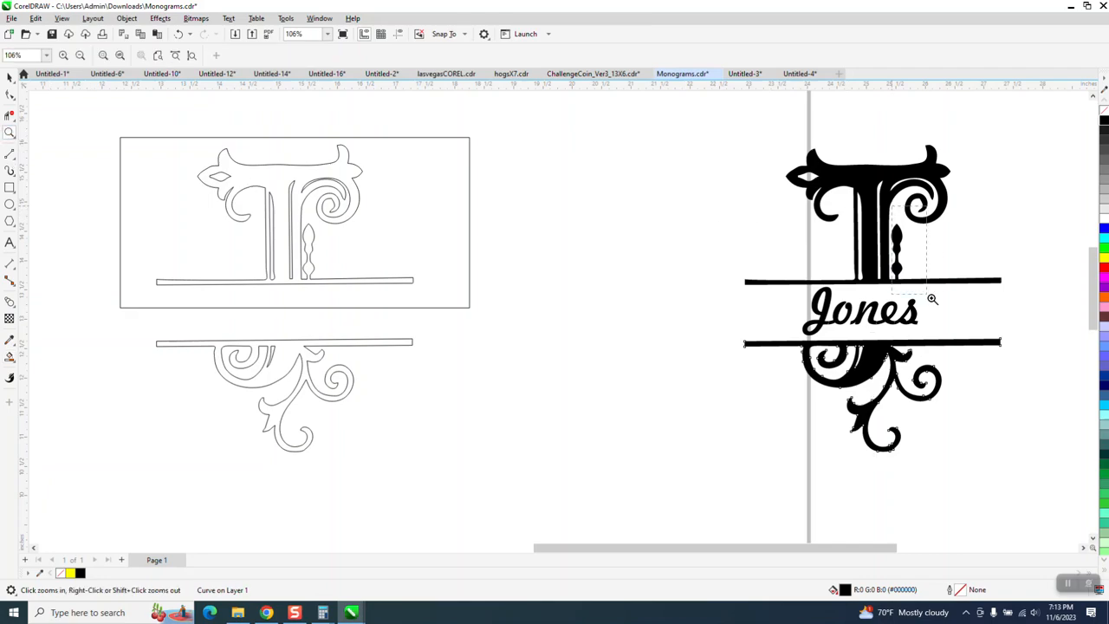
left_click_drag(917, 284, 942, 304)
scroll(455, 259, "down", 5)
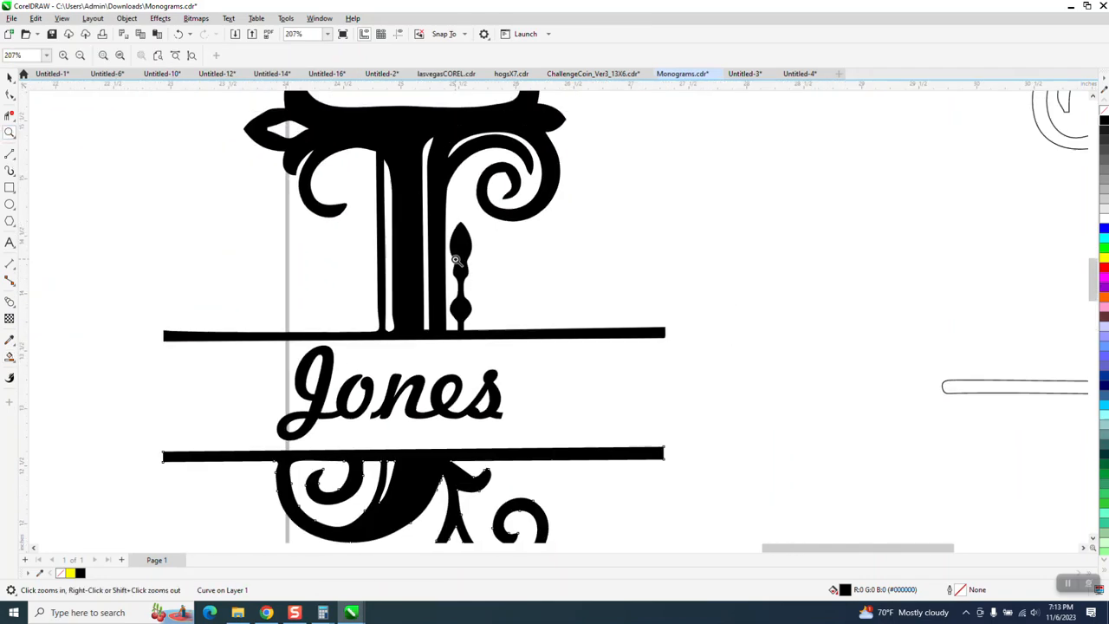
scroll(456, 257, "down", 2)
left_click(9, 77)
left_click(495, 353)
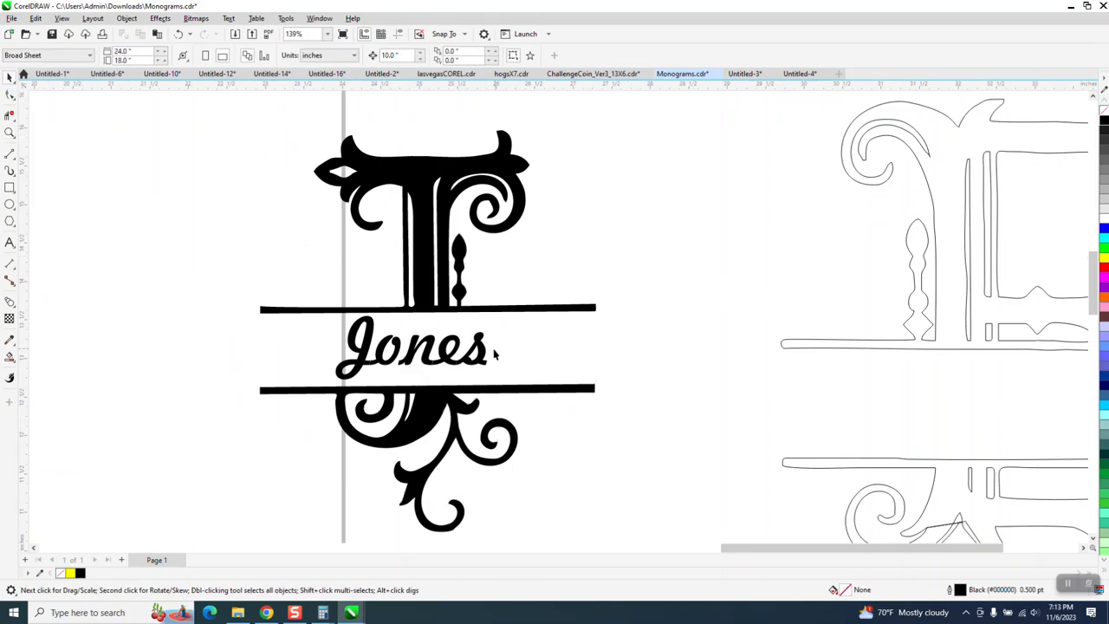
left_click_drag(485, 353, 499, 358)
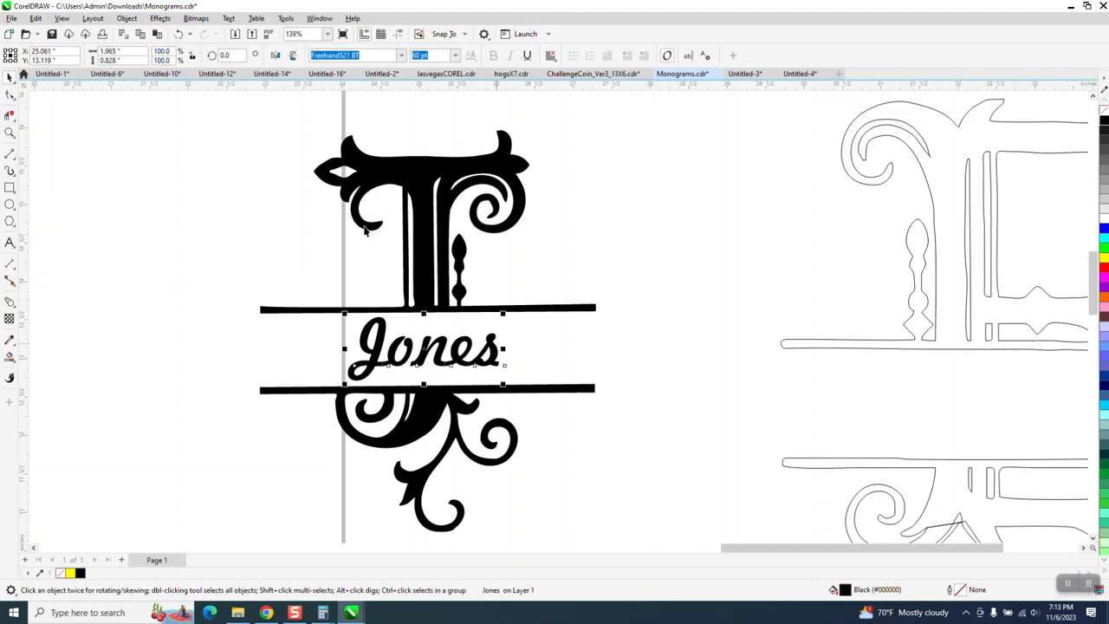
Step: Try the GoodDog Plain font on the surname text
left_click(401, 54)
scroll(377, 206, "down", 2)
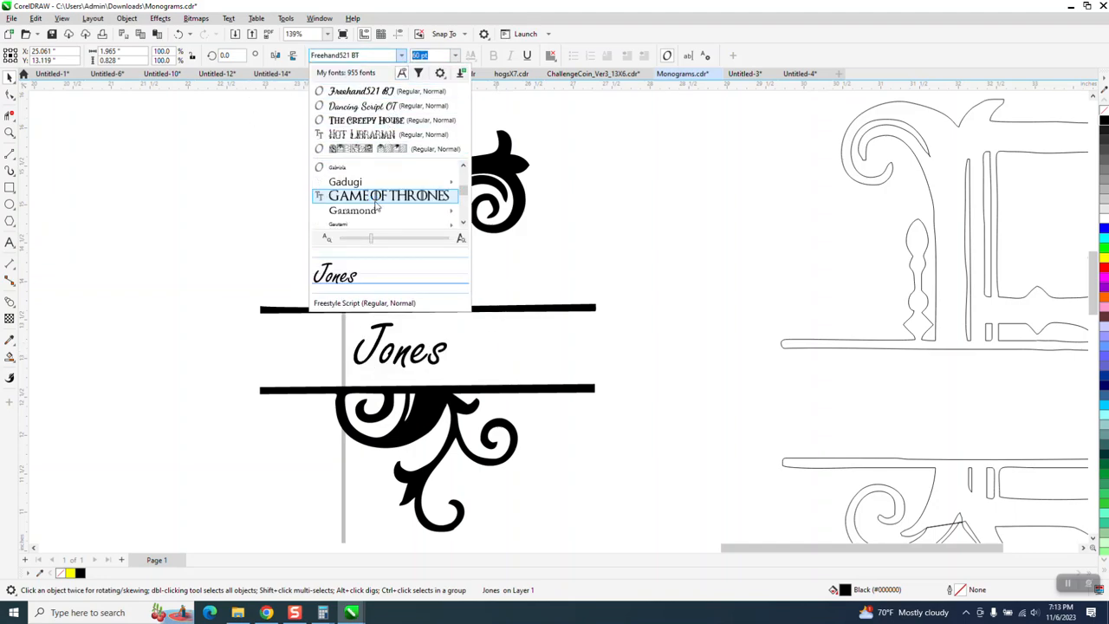
scroll(381, 203, "down", 3)
scroll(386, 199, "down", 1)
left_click(366, 178)
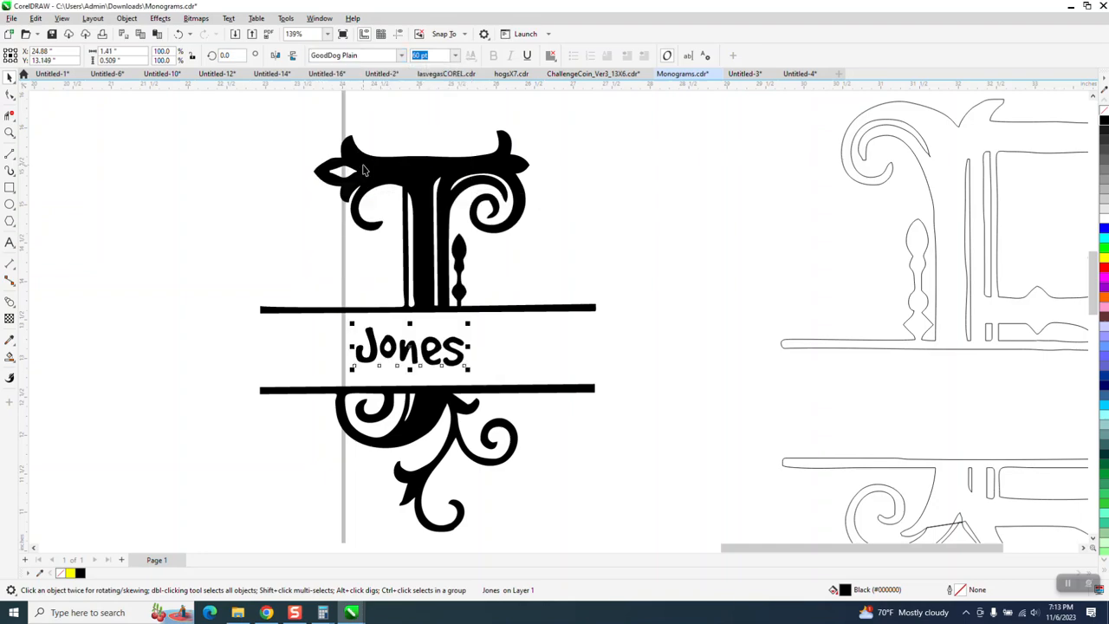
Step: Set the surname text's font to Satisfy
left_click(401, 54)
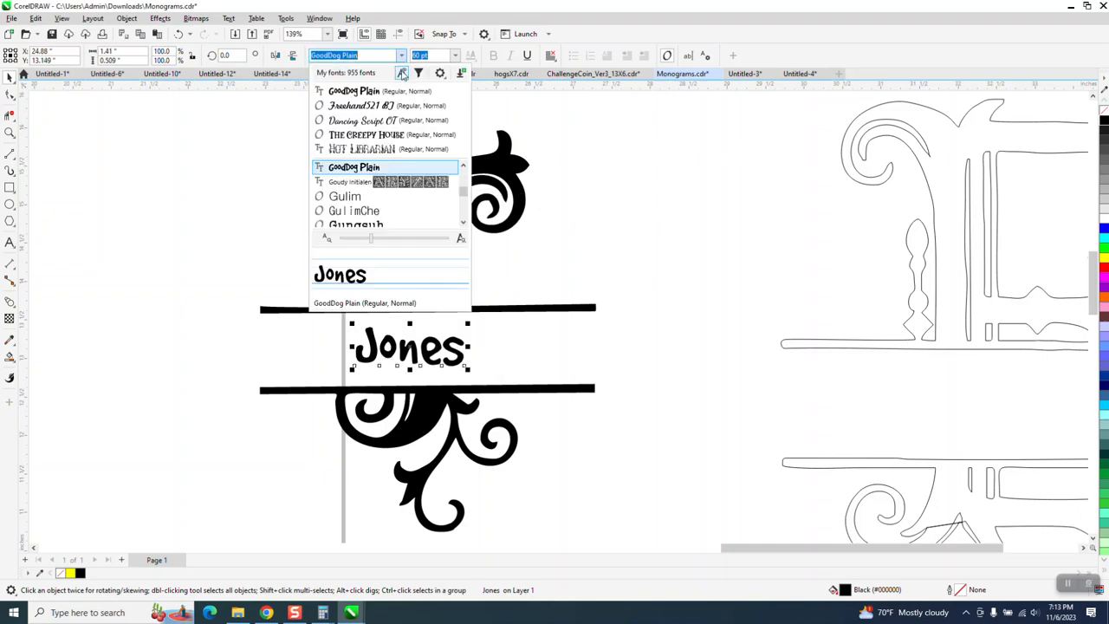
left_click_drag(464, 193, 465, 208)
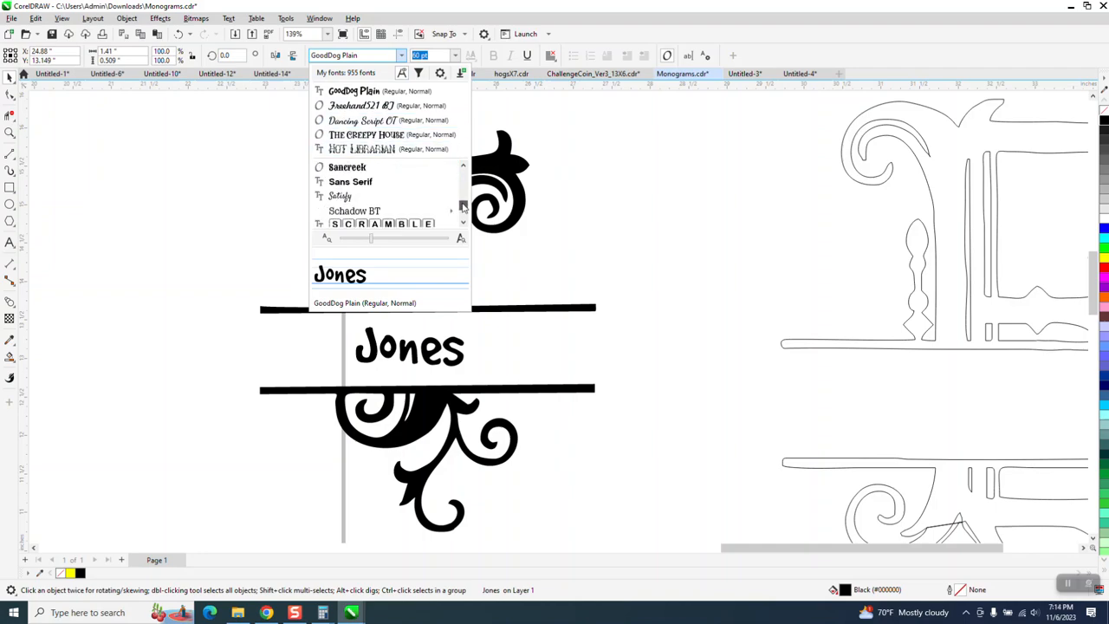
left_click(351, 198)
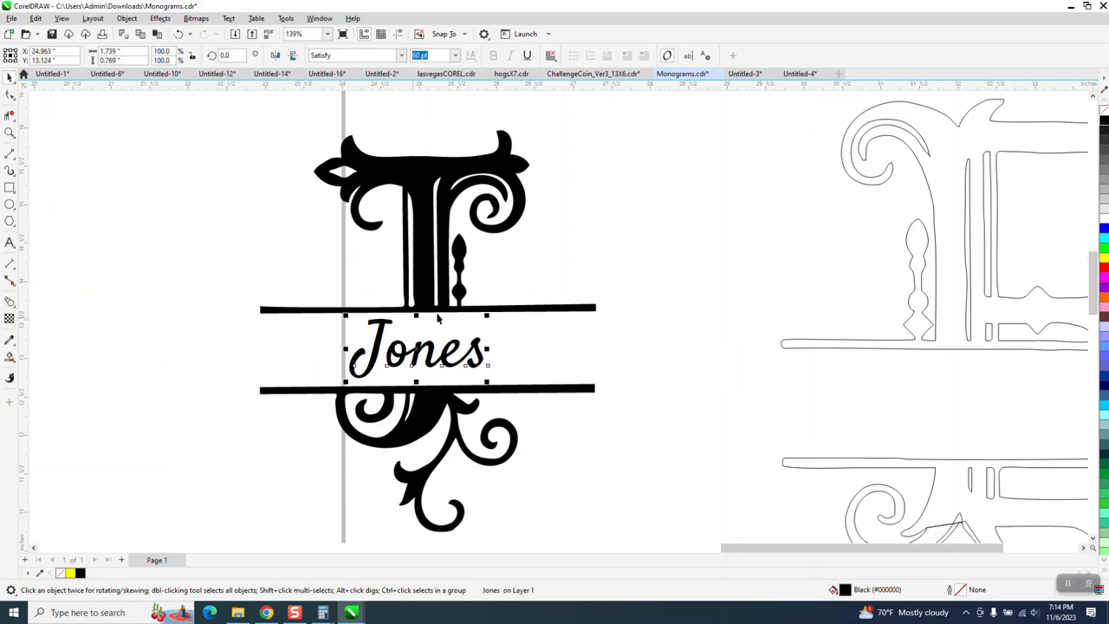
scroll(420, 321, "down", 3)
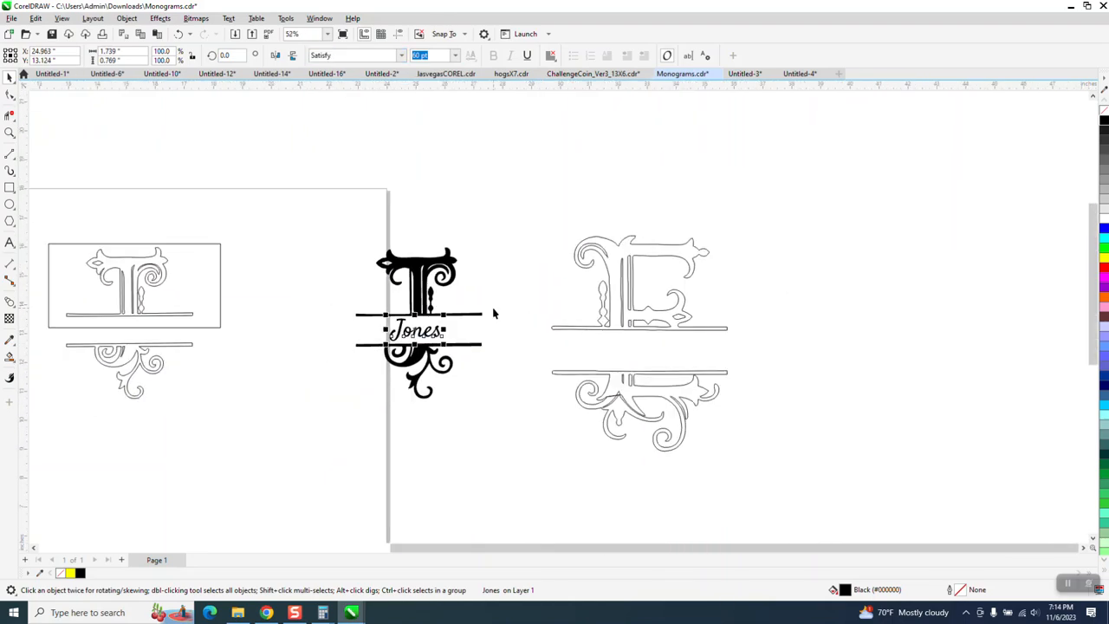